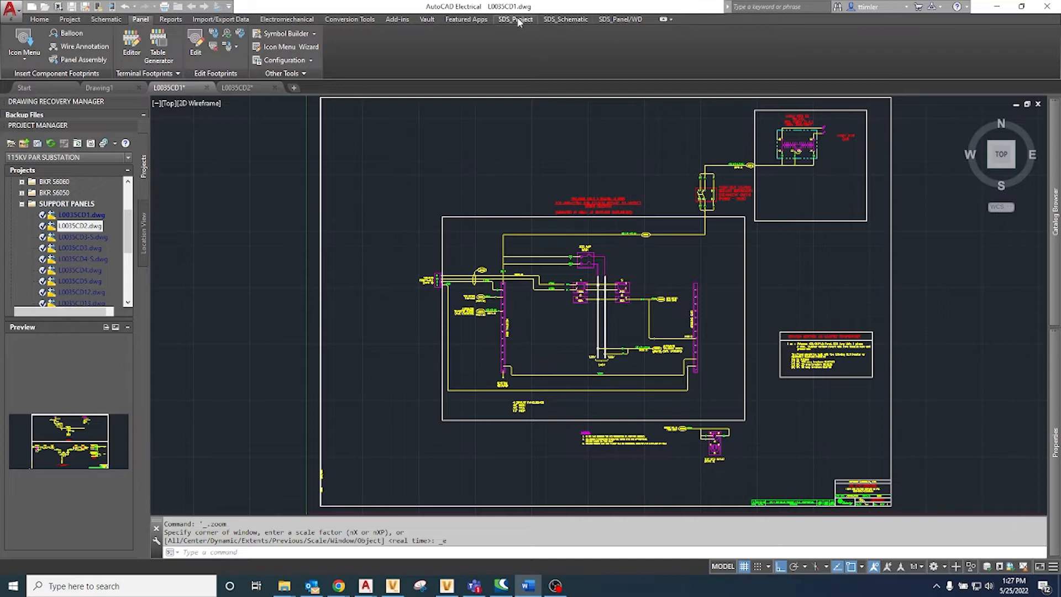
Step: Examine the options for inserting smart Tie-Link points into a raster or non-intelligent drawing, then close the dialog
{"action": "left_click", "coordinate": [500, 19]}
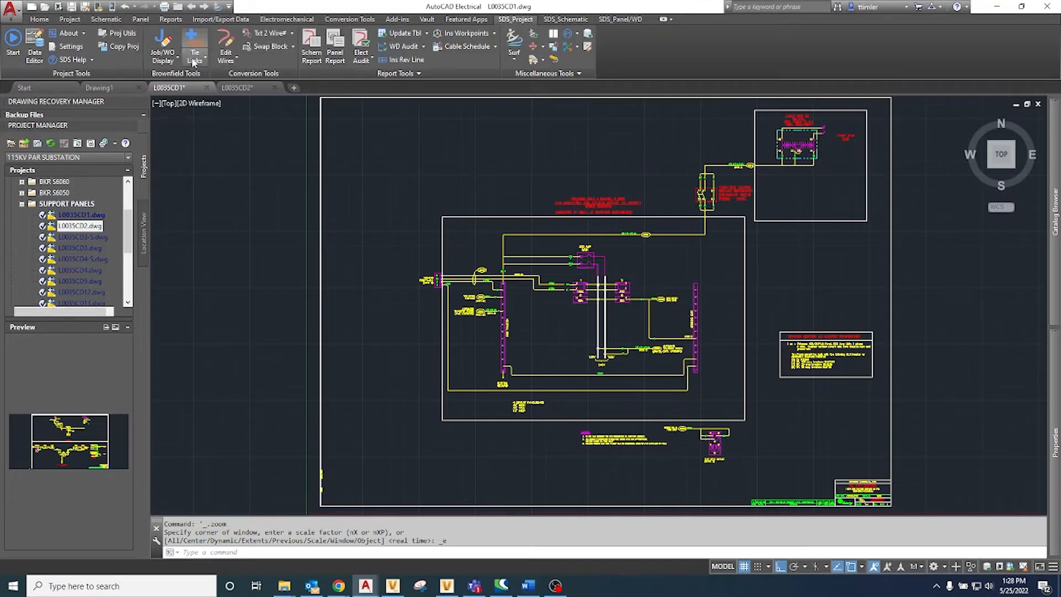
{"action": "left_click", "coordinate": [203, 42]}
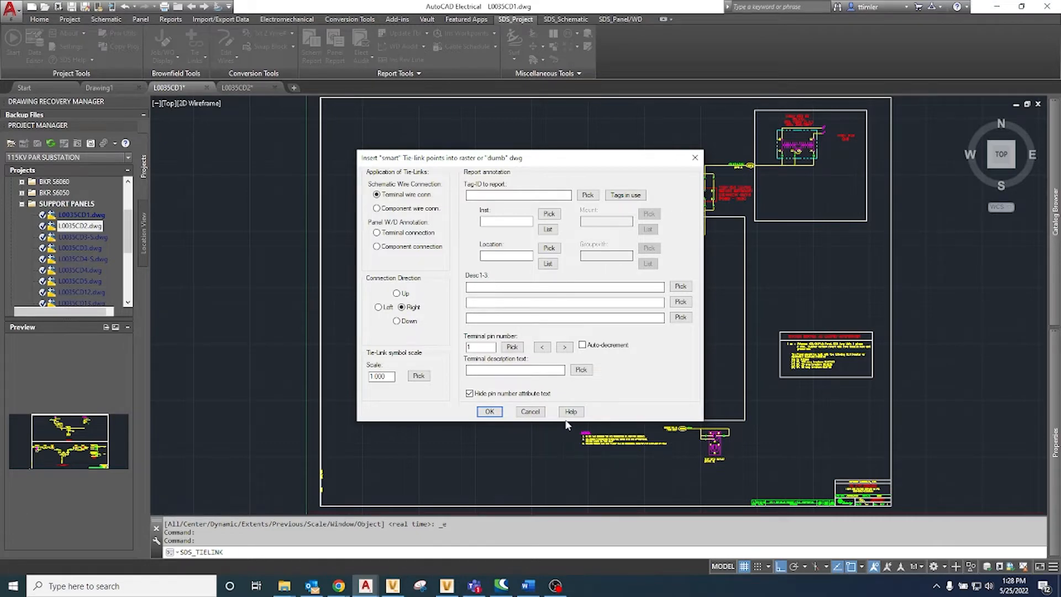
{"action": "left_click", "coordinate": [489, 412]}
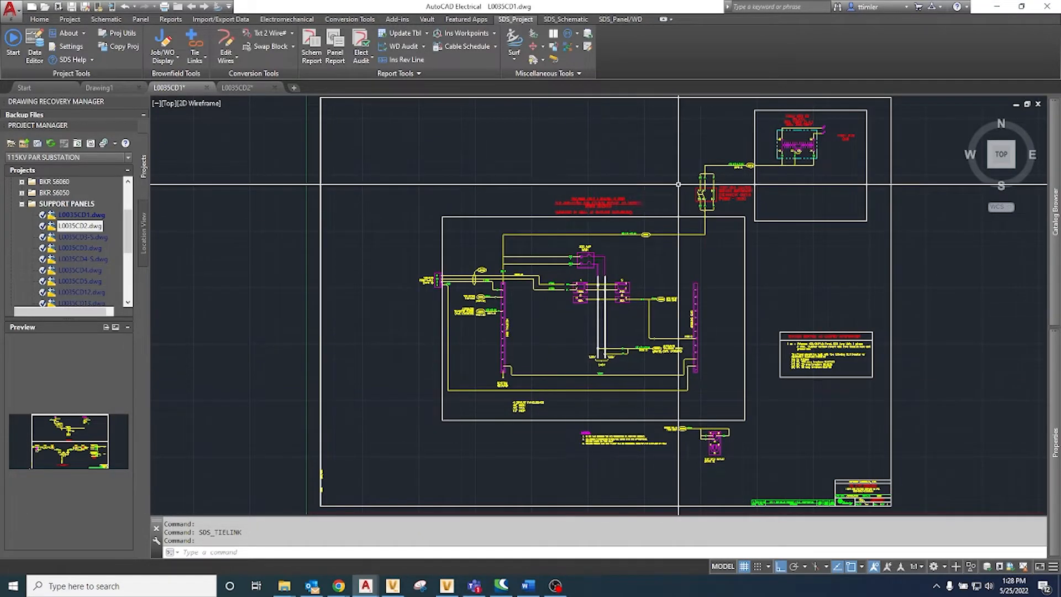
Step: Inspect the tie-link symbol at terminal 1 of the 115kV bus station service secondary disconnect switch, then deselect it
{"action": "scroll", "coordinate": [678, 184], "scroll_direction": "up", "scroll_amount": 5}
{"action": "scroll", "coordinate": [608, 260], "scroll_direction": "up", "scroll_amount": 3}
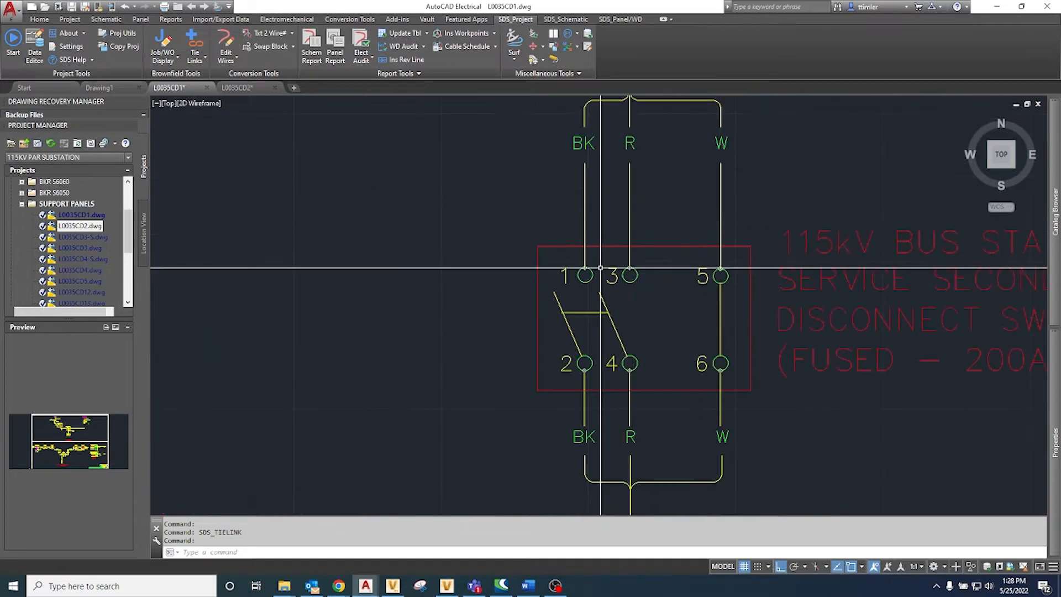
{"action": "middle_click_drag", "start_coordinate": [601, 268], "coordinate": [562, 284]}
{"action": "scroll", "coordinate": [547, 283], "scroll_direction": "up", "scroll_amount": 4}
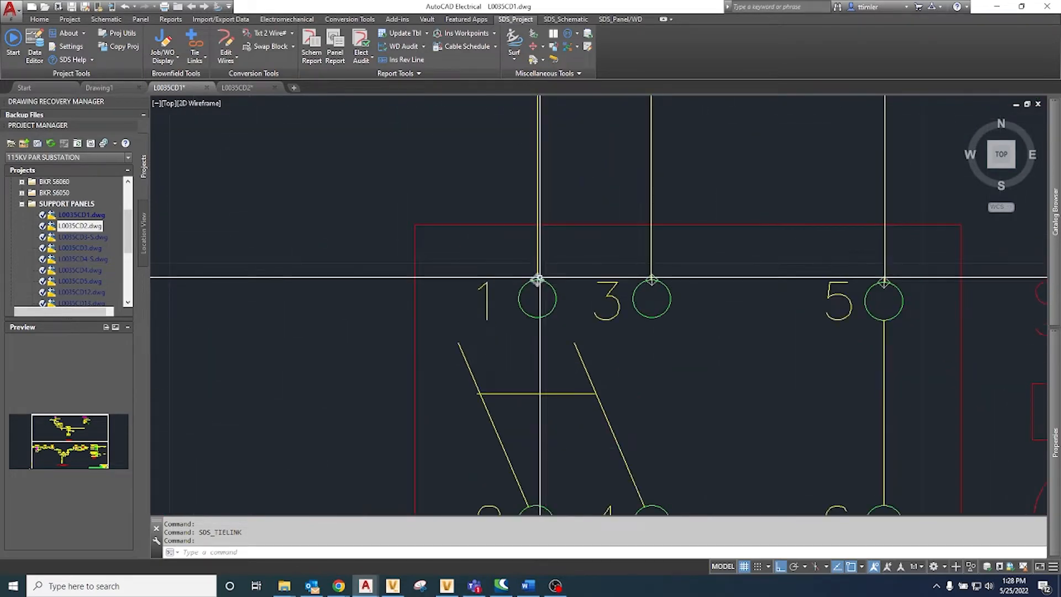
{"action": "left_click", "coordinate": [537, 279]}
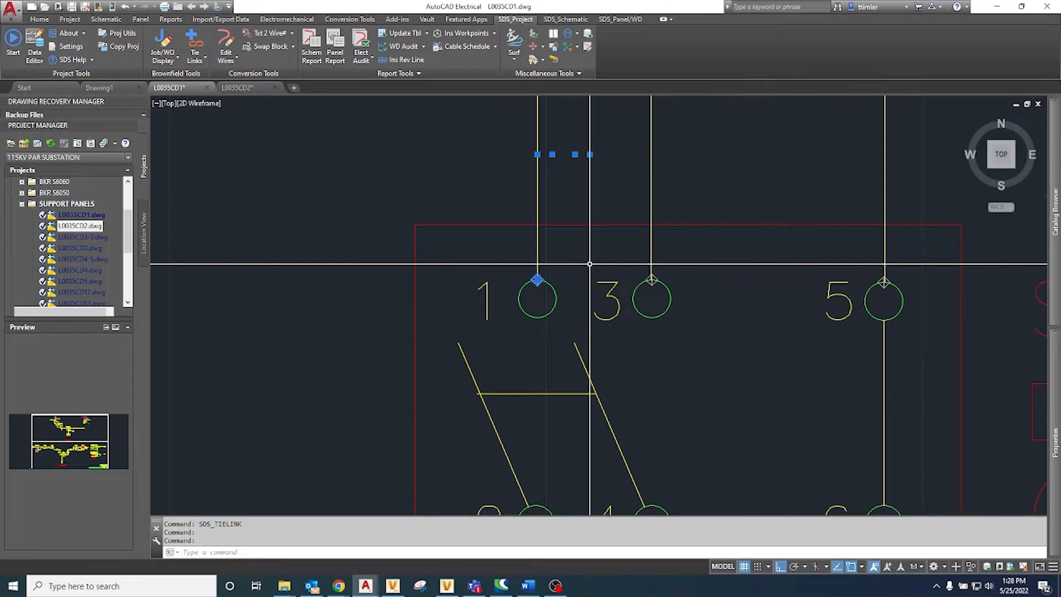
{"action": "scroll", "coordinate": [589, 263], "scroll_direction": "down", "scroll_amount": 5}
{"action": "key", "text": "Escape"}
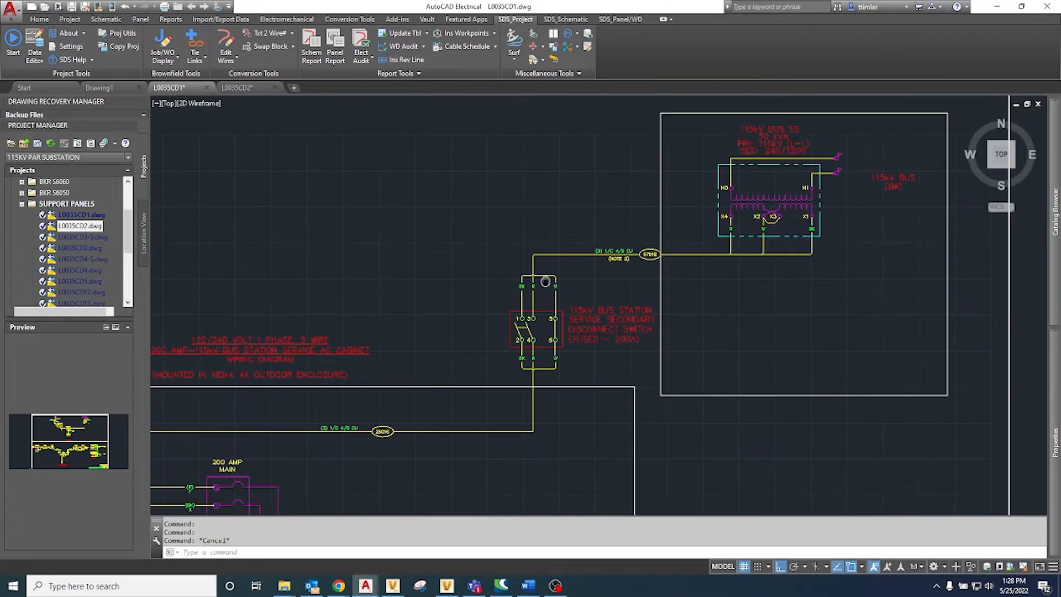
Step: Switch to drawing L0035CD2 and examine the wiring between the 50KVA SSVT station service transformer and the fused 200A disconnect switch
{"action": "left_click", "coordinate": [238, 87]}
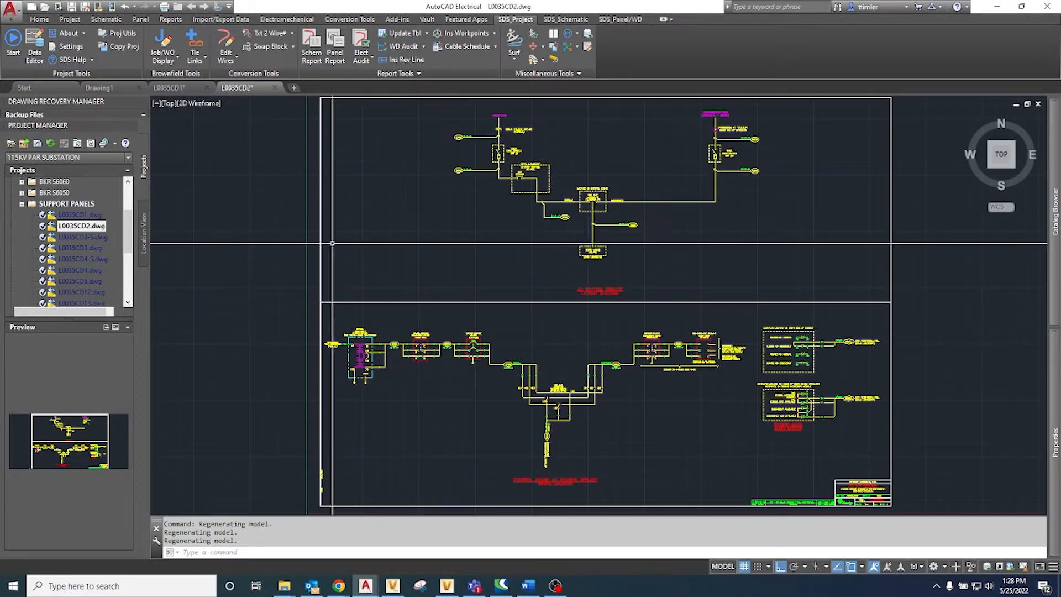
{"action": "scroll", "coordinate": [439, 356], "scroll_direction": "up", "scroll_amount": 6}
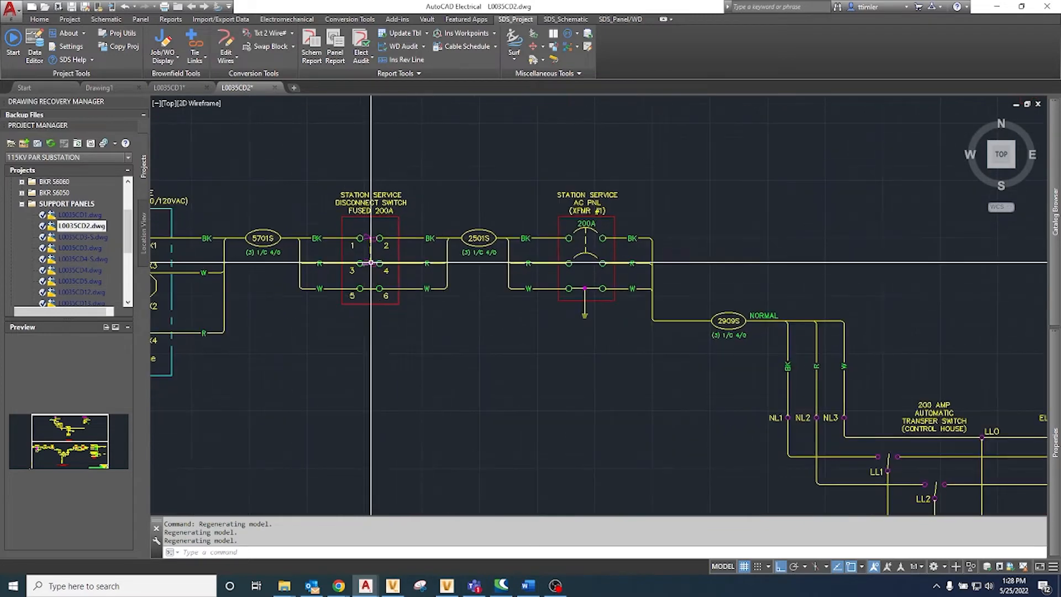
{"action": "scroll", "coordinate": [374, 266], "scroll_direction": "up", "scroll_amount": 2}
{"action": "scroll", "coordinate": [371, 262], "scroll_direction": "down", "scroll_amount": 2}
{"action": "scroll", "coordinate": [373, 232], "scroll_direction": "up", "scroll_amount": 8}
{"action": "scroll", "coordinate": [378, 218], "scroll_direction": "down", "scroll_amount": 7}
{"action": "middle_click_drag", "start_coordinate": [356, 241], "coordinate": [574, 249]}
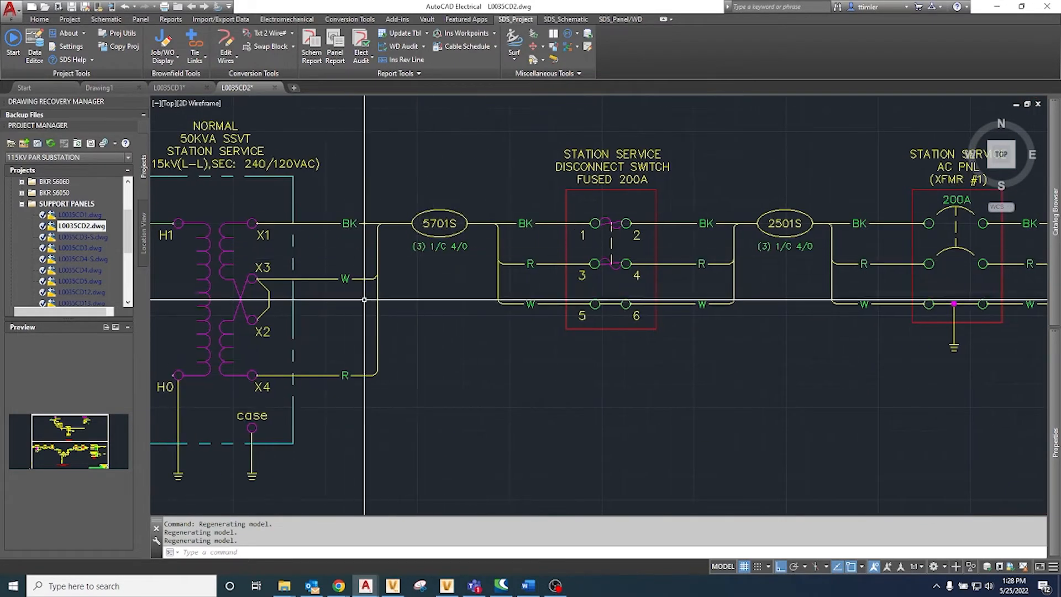
Step: Examine the attributes of the tie-link block at transformer terminal X1 in the Block Editor, close it and review the whole schematic
{"action": "scroll", "coordinate": [250, 224], "scroll_direction": "up", "scroll_amount": 4}
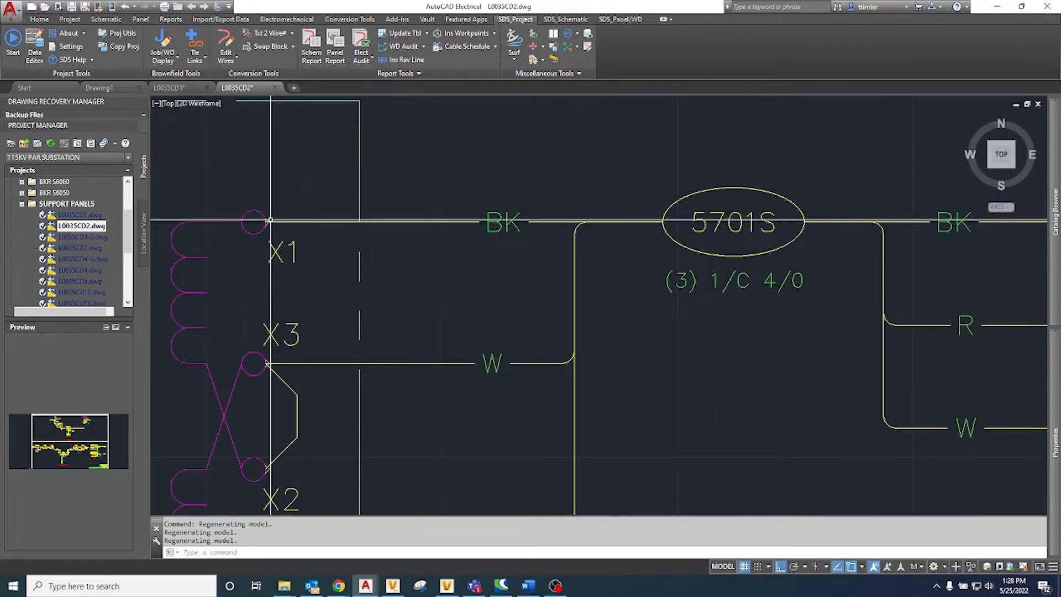
{"action": "left_click", "coordinate": [270, 220]}
{"action": "type", "text": "BE"}
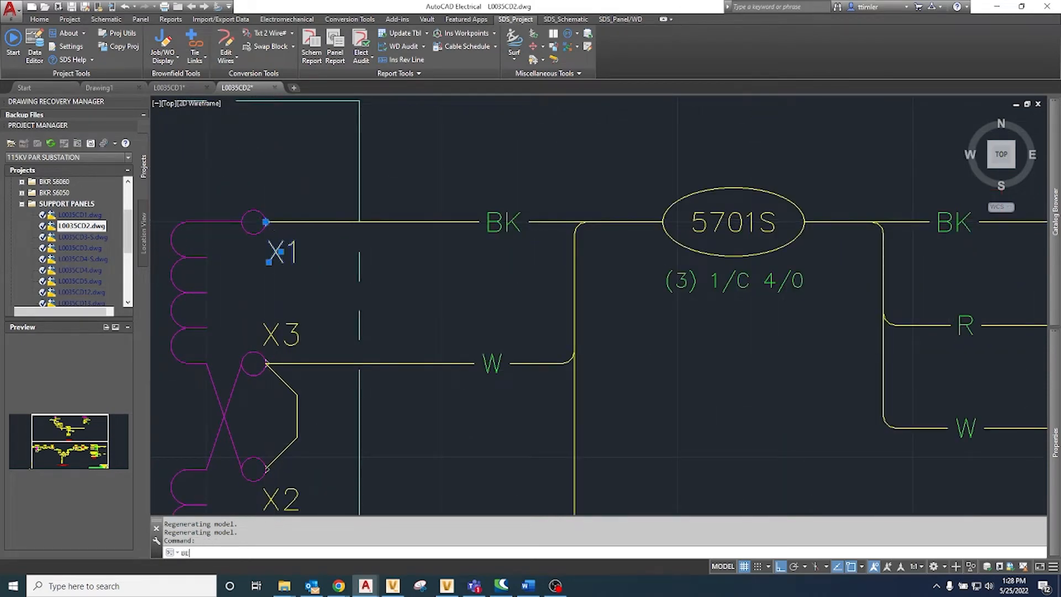
{"action": "key", "text": "Return"}
{"action": "left_click", "coordinate": [527, 368]}
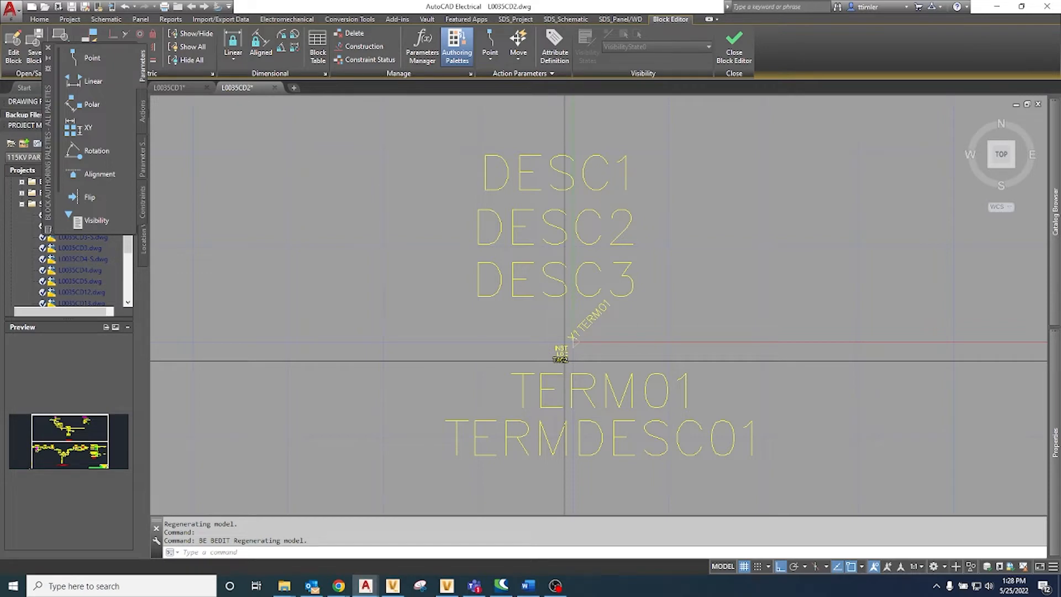
{"action": "left_click", "coordinate": [733, 50]}
{"action": "scroll", "coordinate": [668, 202], "scroll_direction": "down", "scroll_amount": 5}
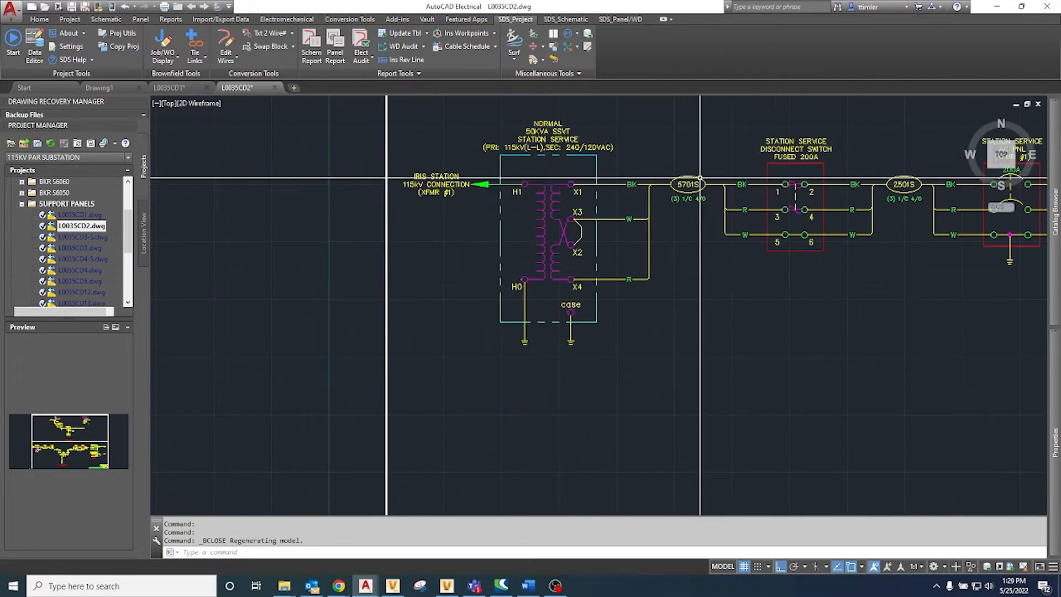
{"action": "middle_click_drag", "start_coordinate": [669, 202], "coordinate": [552, 220]}
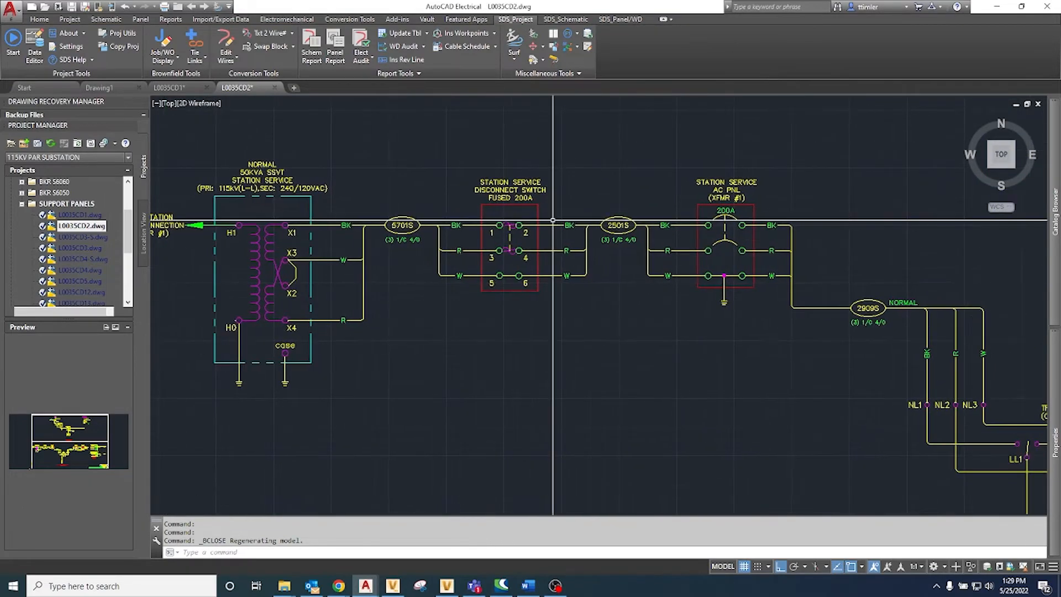
{"action": "scroll", "coordinate": [335, 271], "scroll_direction": "down", "scroll_amount": 5}
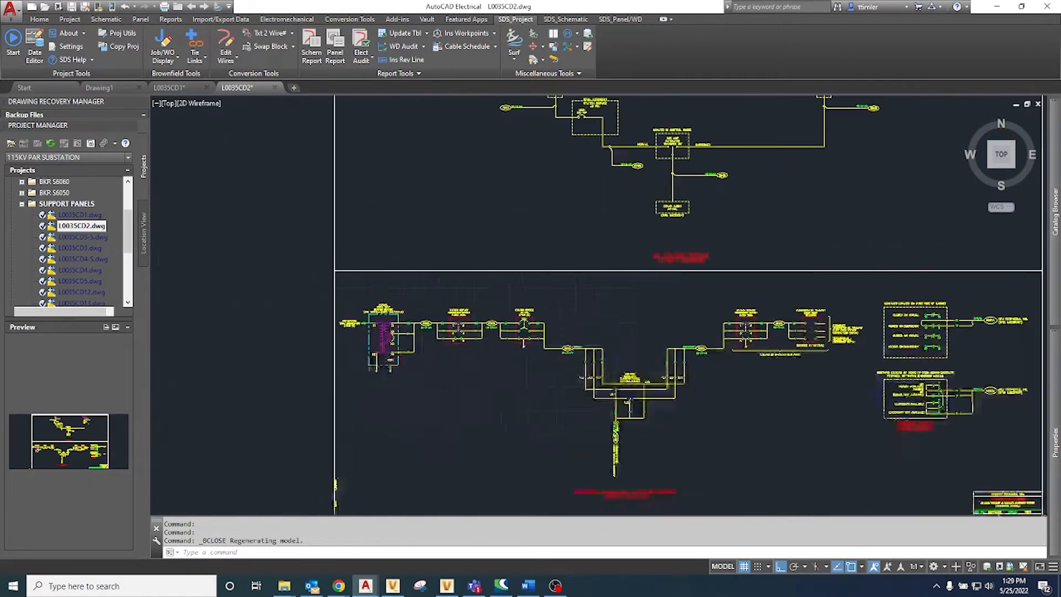
{"action": "middle_click", "coordinate": [334, 271]}
{"action": "middle_click", "coordinate": [334, 271]}
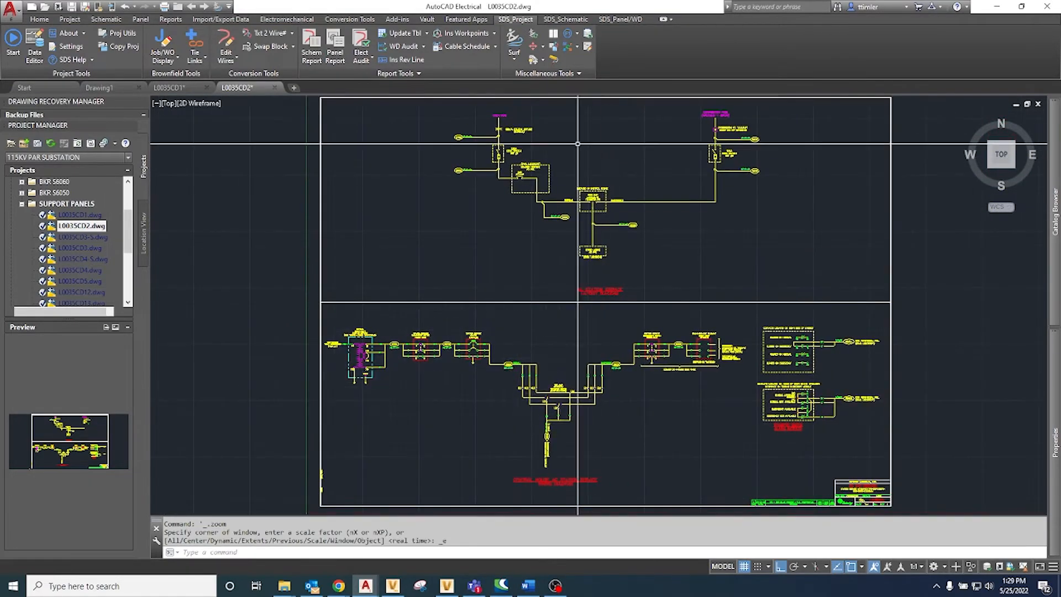
Step: In drawing L0035CD1, move the 5701S cable label and its wiring between the transformer and disconnect switch up beyond the drawing border
{"action": "left_click", "coordinate": [159, 88]}
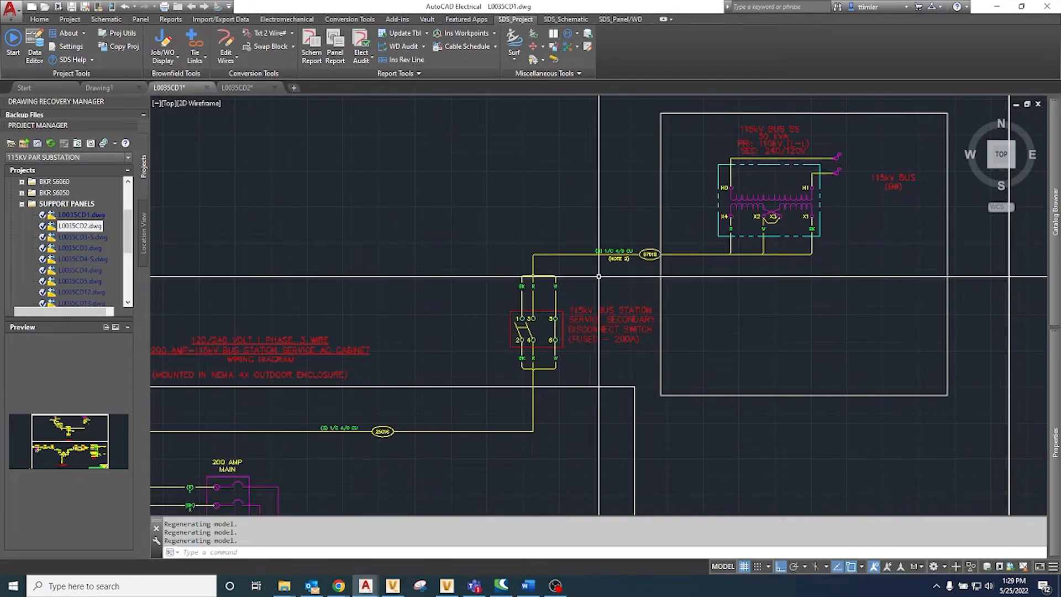
{"action": "left_click", "coordinate": [824, 259]}
{"action": "left_click", "coordinate": [736, 234]}
{"action": "scroll", "coordinate": [743, 230], "scroll_direction": "up", "scroll_amount": 6}
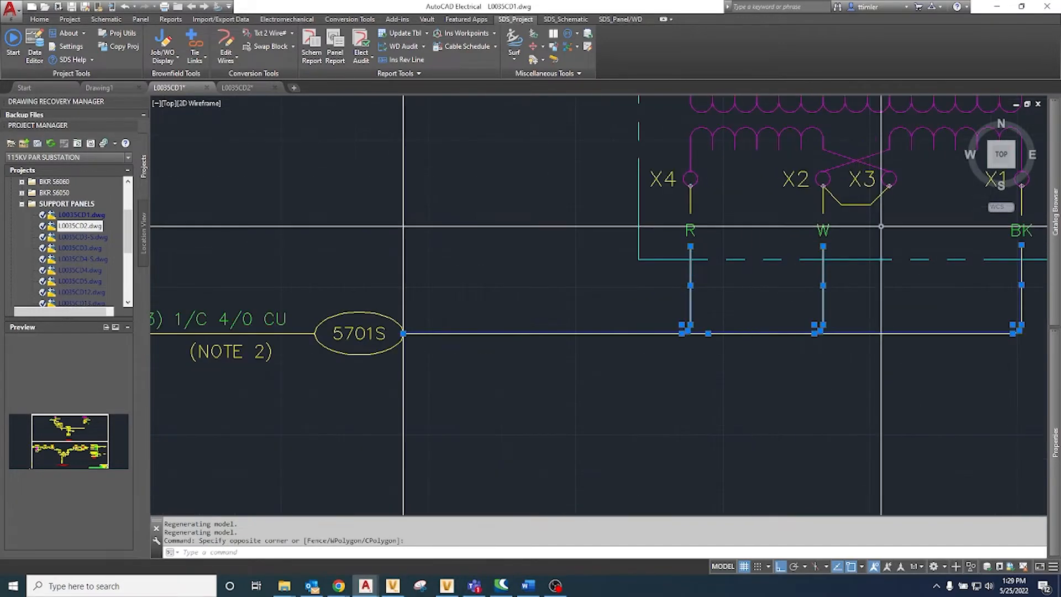
{"action": "middle_click_drag", "start_coordinate": [856, 225], "coordinate": [752, 260]}
{"action": "left_click", "coordinate": [929, 281]}
{"action": "left_click", "coordinate": [578, 248]}
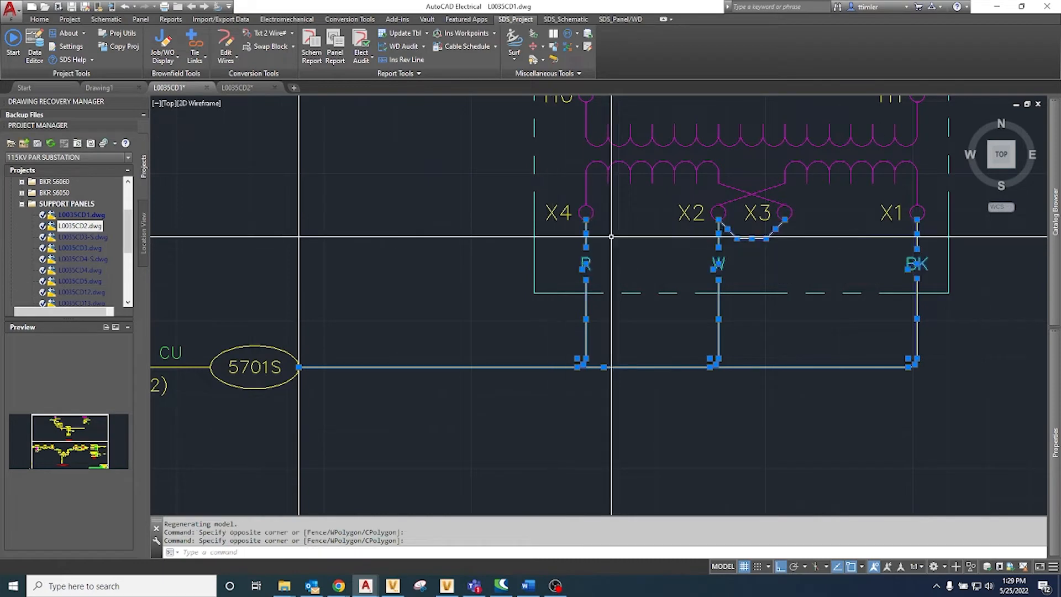
{"action": "scroll", "coordinate": [608, 243], "scroll_direction": "down", "scroll_amount": 4}
{"action": "left_click", "coordinate": [385, 362]}
{"action": "left_click", "coordinate": [231, 274]}
{"action": "scroll", "coordinate": [346, 283], "scroll_direction": "down", "scroll_amount": 2}
{"action": "middle_click_drag", "start_coordinate": [348, 283], "coordinate": [390, 308]}
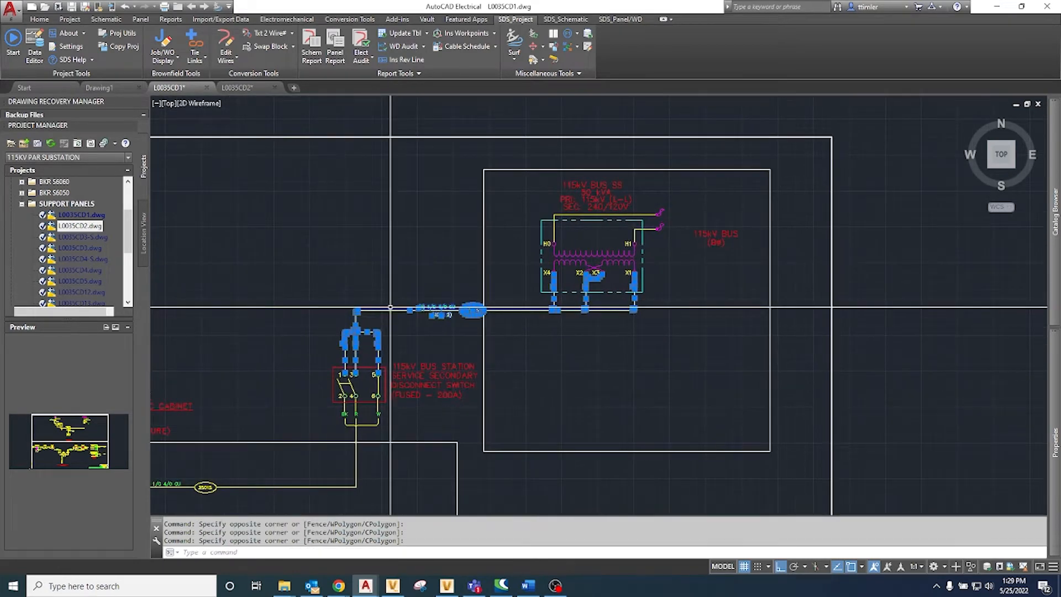
{"action": "type", "text": "m"}
{"action": "key", "text": "Return"}
{"action": "left_click", "coordinate": [438, 307]}
{"action": "scroll", "coordinate": [446, 239], "scroll_direction": "down", "scroll_amount": 6}
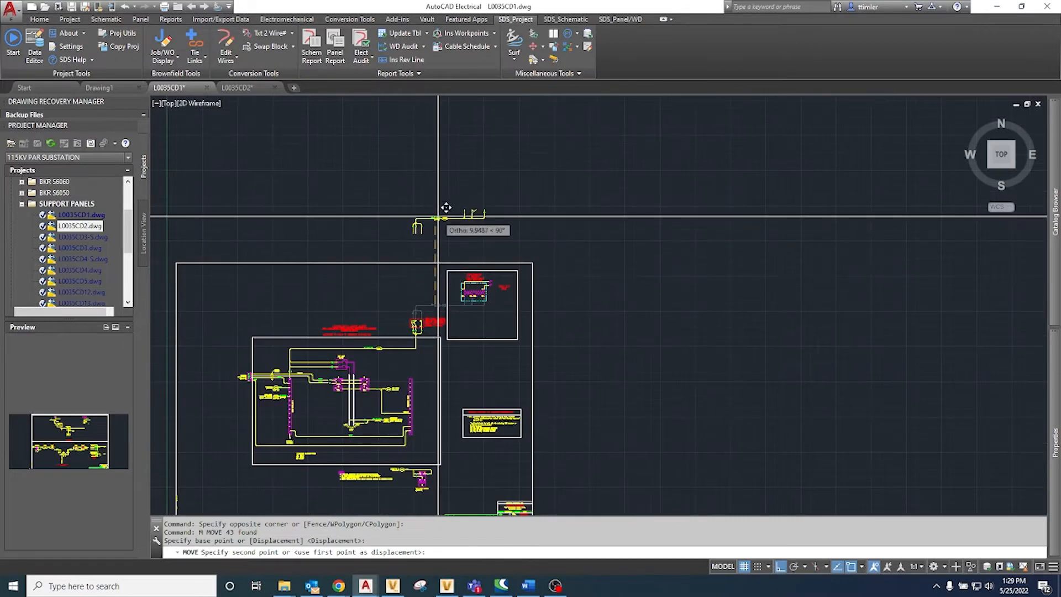
{"action": "left_click", "coordinate": [440, 304]}
{"action": "scroll", "coordinate": [437, 307], "scroll_direction": "up", "scroll_amount": 6}
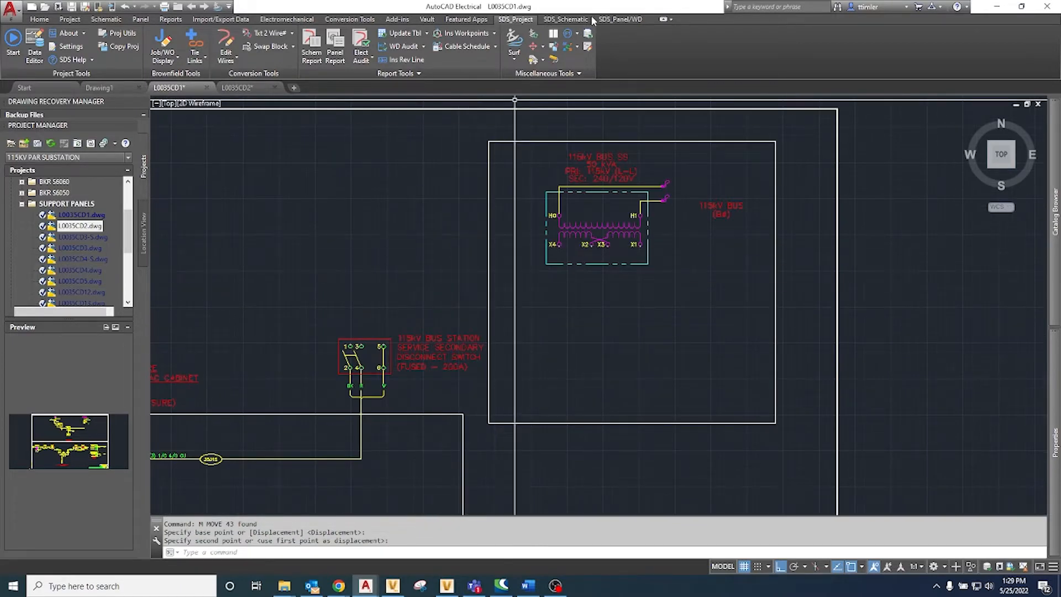
{"action": "left_click", "coordinate": [620, 18]}
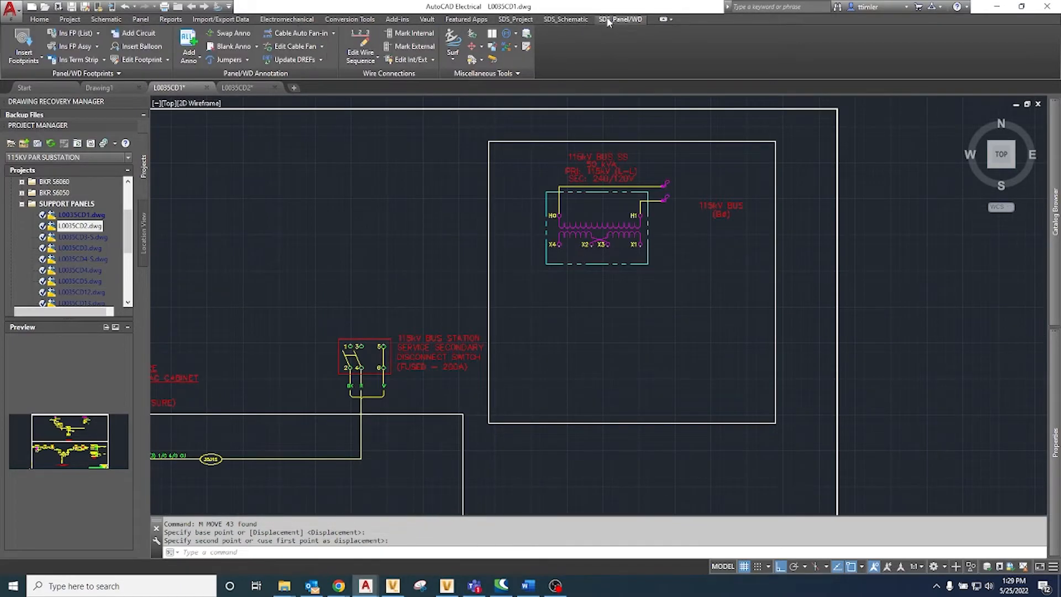
{"action": "left_click", "coordinate": [304, 36]}
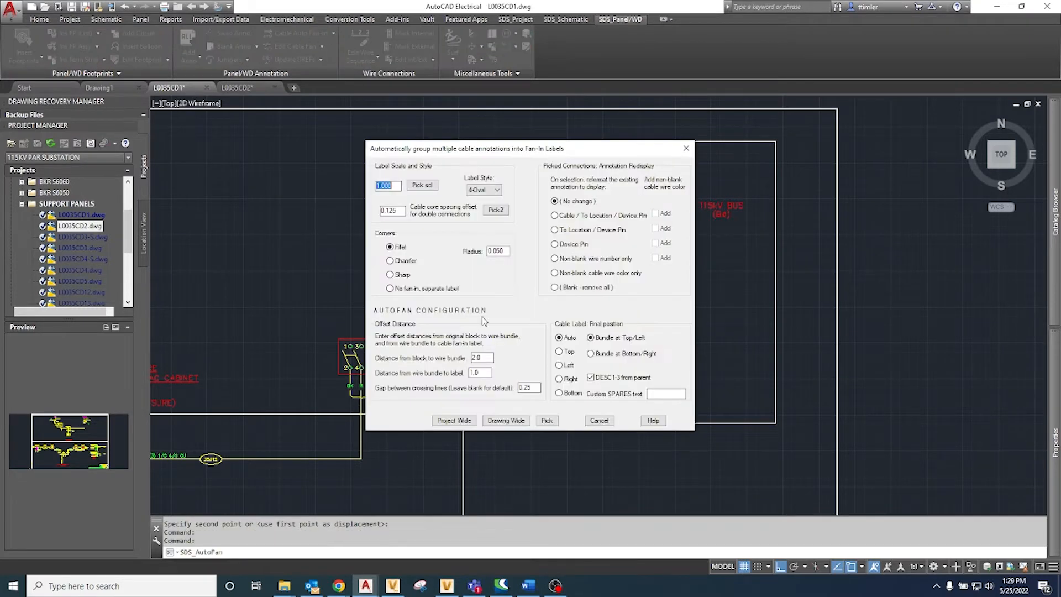
{"action": "left_click", "coordinate": [599, 420]}
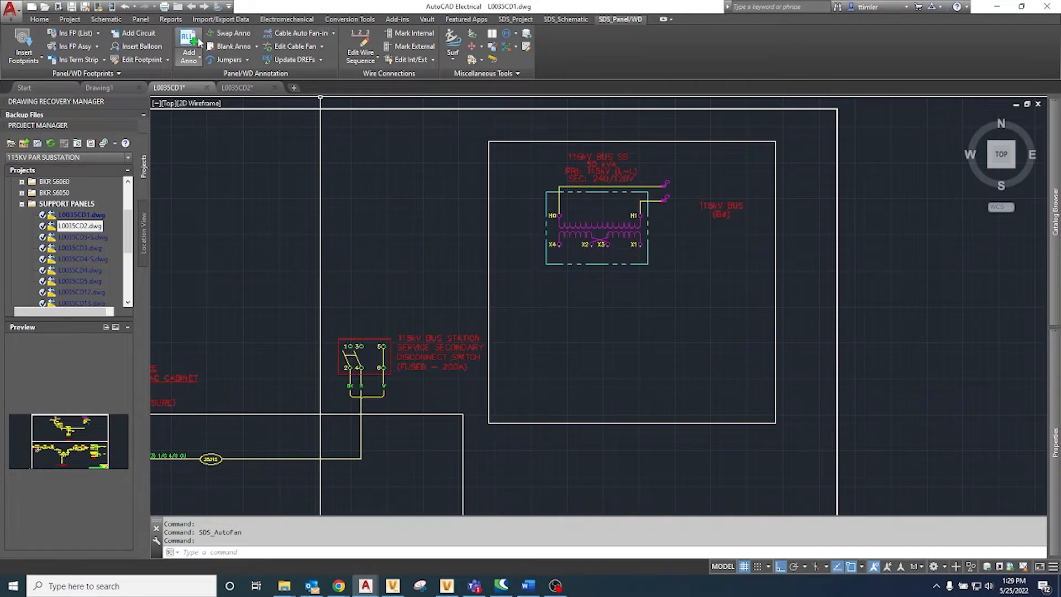
Step: Add wiring diagram annotation to disconnect switch terminals 1, 3 and 5 and the transformer's secondary terminals, keeping the current format settings
{"action": "left_click", "coordinate": [198, 56]}
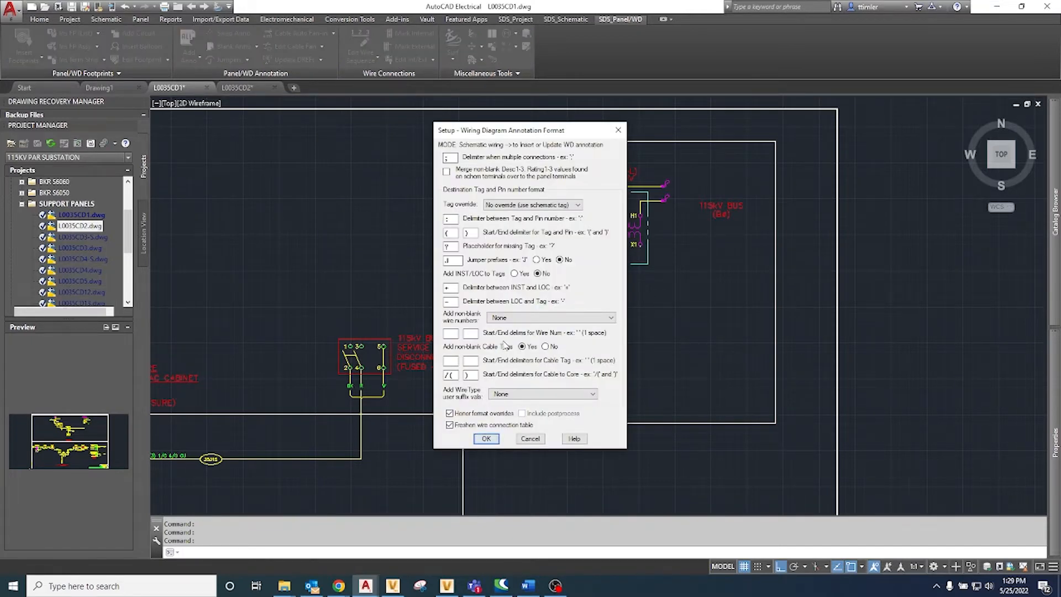
{"action": "left_click", "coordinate": [485, 438]}
{"action": "scroll", "coordinate": [426, 403], "scroll_direction": "up", "scroll_amount": 8}
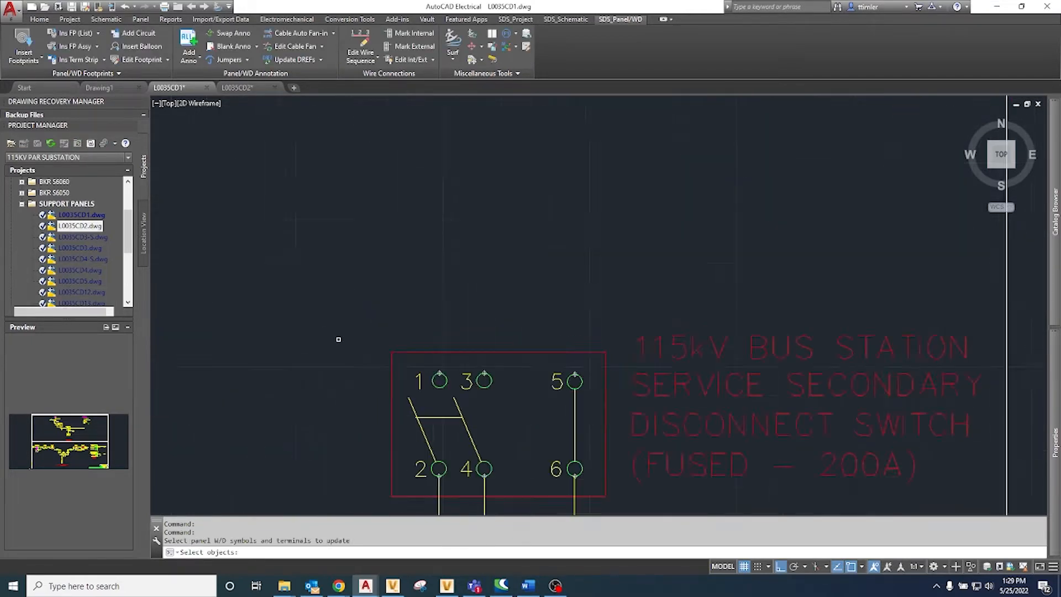
{"action": "left_click", "coordinate": [468, 411]}
{"action": "left_click", "coordinate": [472, 409]}
{"action": "left_click", "coordinate": [549, 391]}
{"action": "left_click", "coordinate": [547, 391]}
{"action": "left_click", "coordinate": [567, 391]}
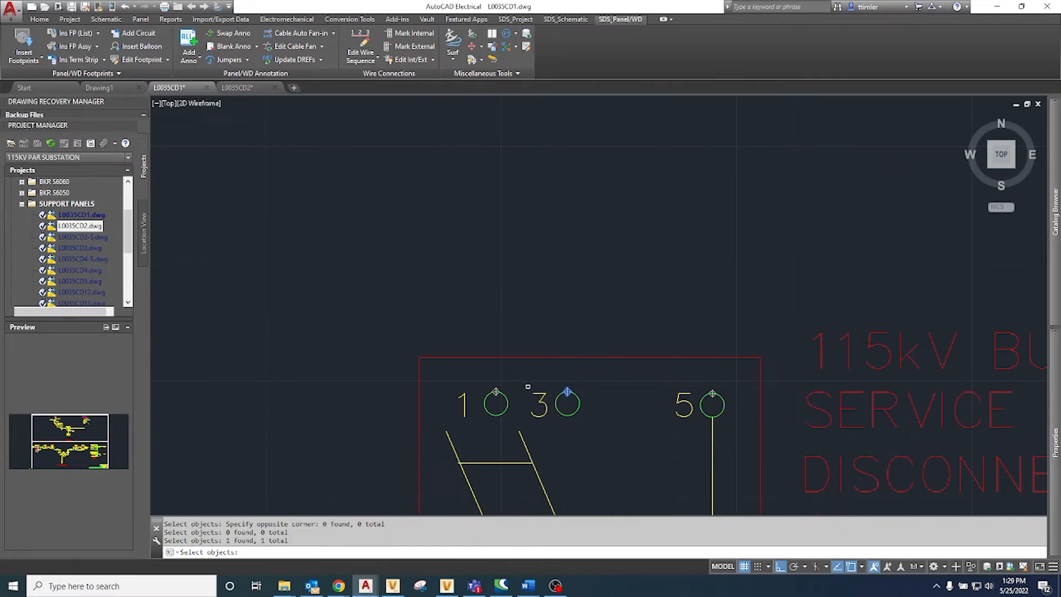
{"action": "left_click", "coordinate": [495, 391]}
{"action": "scroll", "coordinate": [692, 384], "scroll_direction": "down", "scroll_amount": 3}
{"action": "scroll", "coordinate": [952, 280], "scroll_direction": "up", "scroll_amount": 2}
{"action": "left_click", "coordinate": [719, 300]}
{"action": "left_click", "coordinate": [994, 334]}
{"action": "scroll", "coordinate": [874, 309], "scroll_direction": "down", "scroll_amount": 4}
{"action": "key", "text": "Return"}
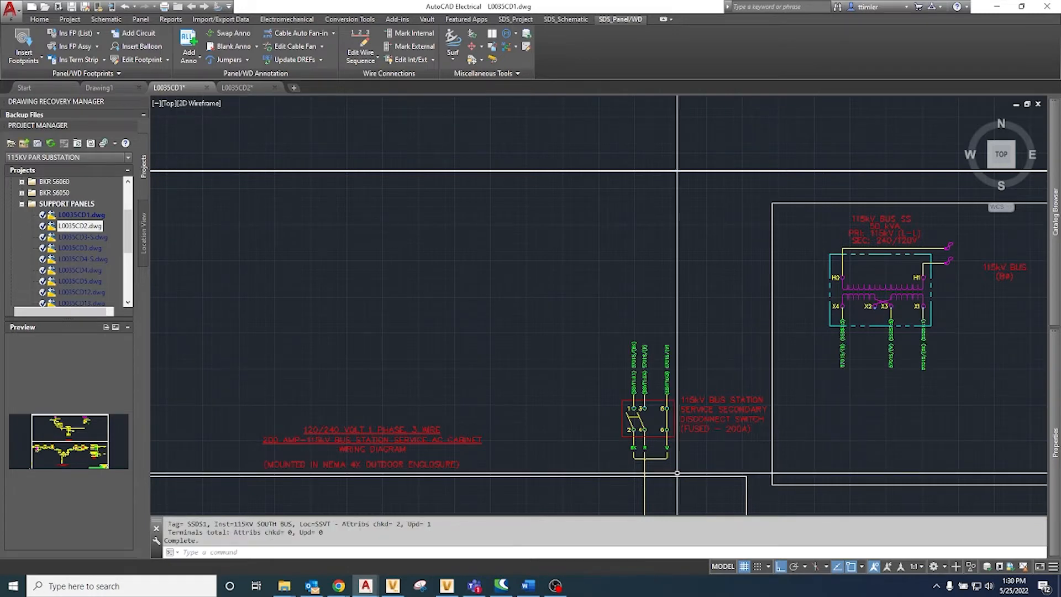
{"action": "scroll", "coordinate": [449, 431], "scroll_direction": "up", "scroll_amount": 2}
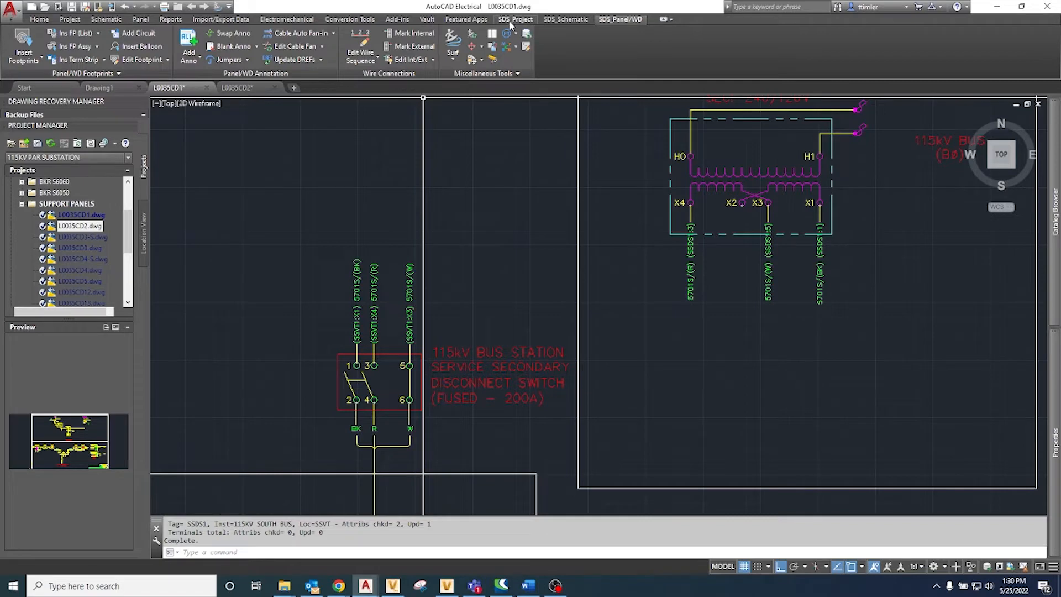
{"action": "left_click", "coordinate": [334, 33]}
{"action": "left_click", "coordinate": [328, 73]}
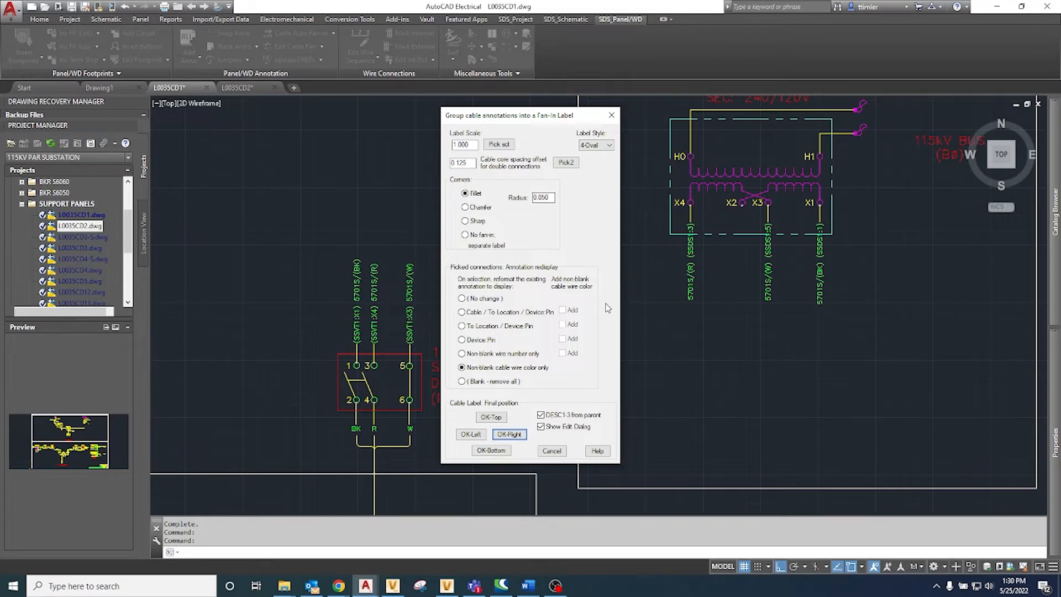
{"action": "left_click", "coordinate": [469, 435]}
{"action": "key", "text": "Escape"}
Step: Group the 5701S annotations at transformer terminals X1, X3 and X4 into a left-facing fan-in that shows only the wire colors
{"action": "key", "text": "Return"}
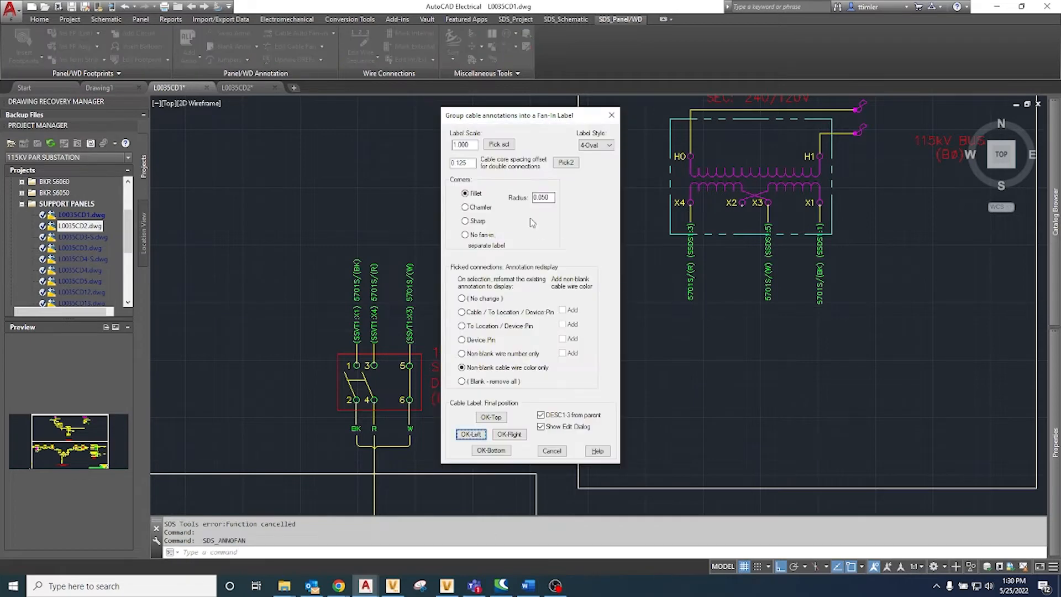
{"action": "left_click", "coordinate": [476, 437]}
{"action": "left_click", "coordinate": [820, 265]}
{"action": "left_click", "coordinate": [768, 265]}
{"action": "left_click", "coordinate": [767, 273]}
{"action": "left_click", "coordinate": [691, 263]}
{"action": "right_click", "coordinate": [692, 258]}
{"action": "right_click", "coordinate": [714, 260]}
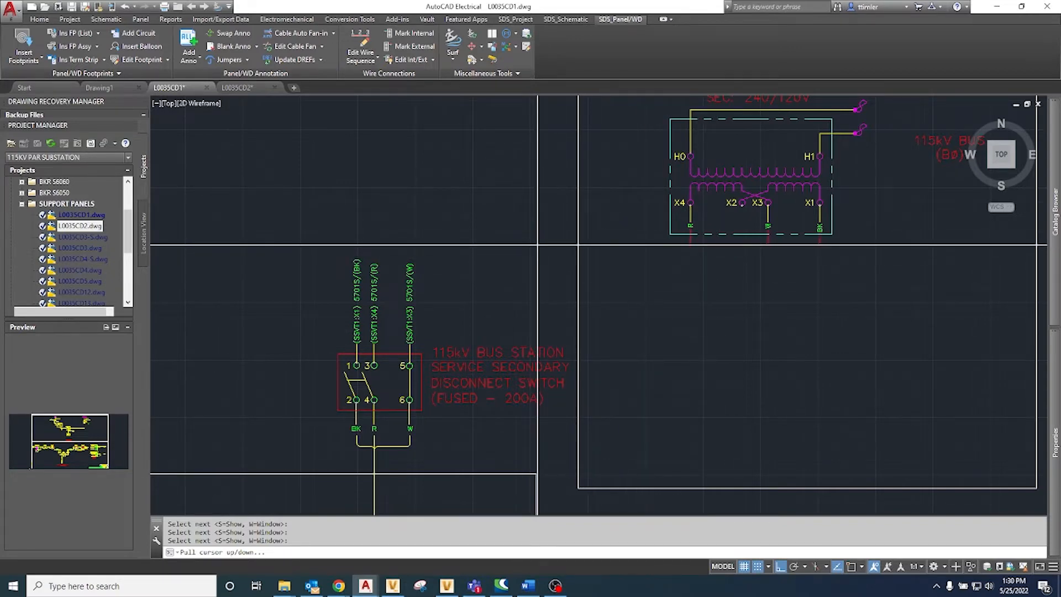
Step: Place the transformer fan-in's horizontal run and 5701S oval label above the disconnect switch, accepting description (3) 1/C 4/0
{"action": "scroll", "coordinate": [537, 244], "scroll_direction": "up", "scroll_amount": 2}
{"action": "left_click", "coordinate": [498, 245]}
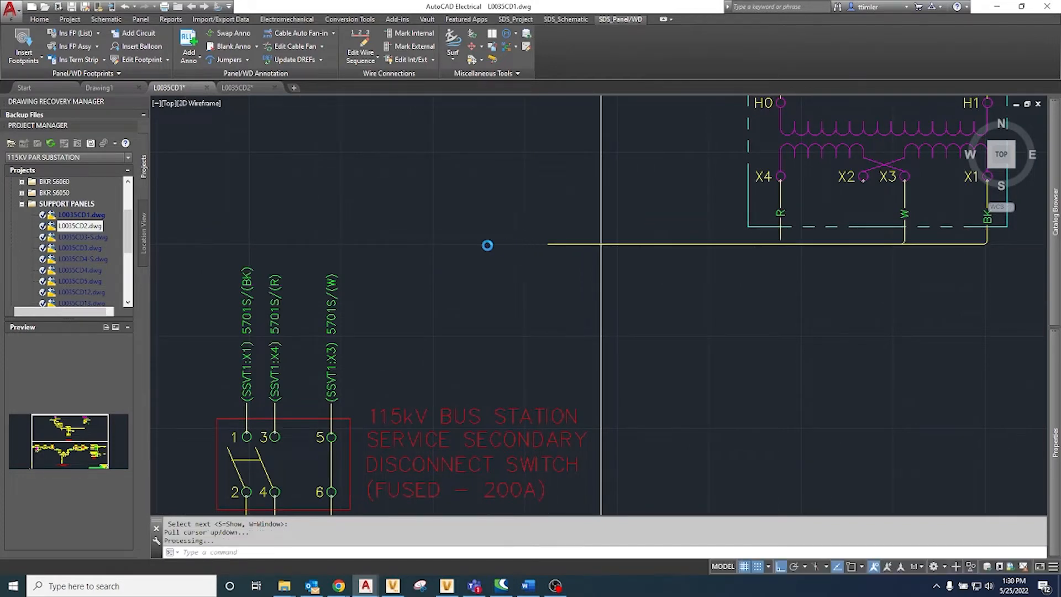
{"action": "left_click", "coordinate": [510, 245]}
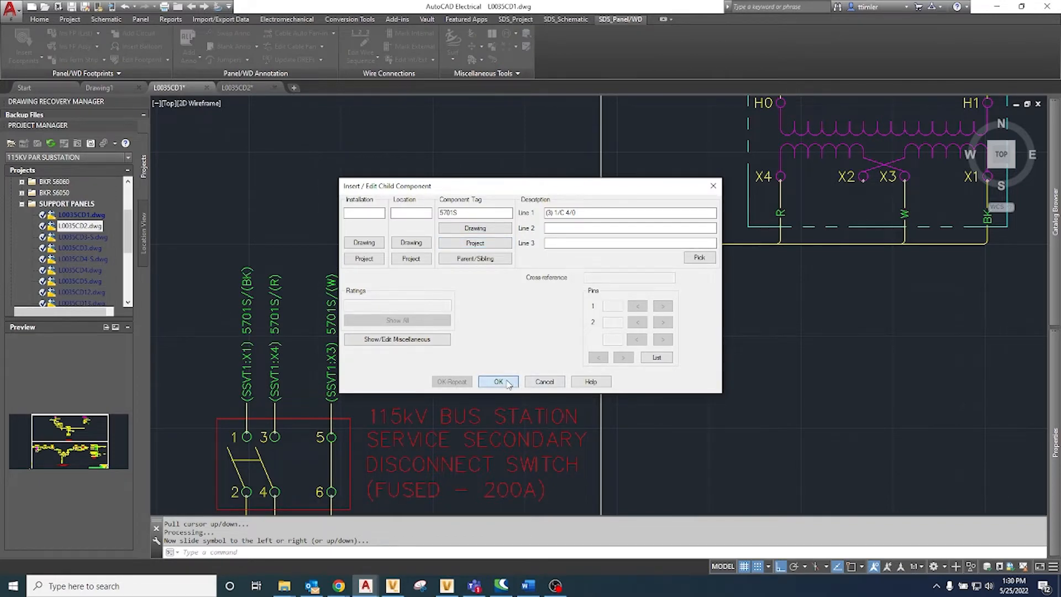
{"action": "left_click", "coordinate": [498, 382]}
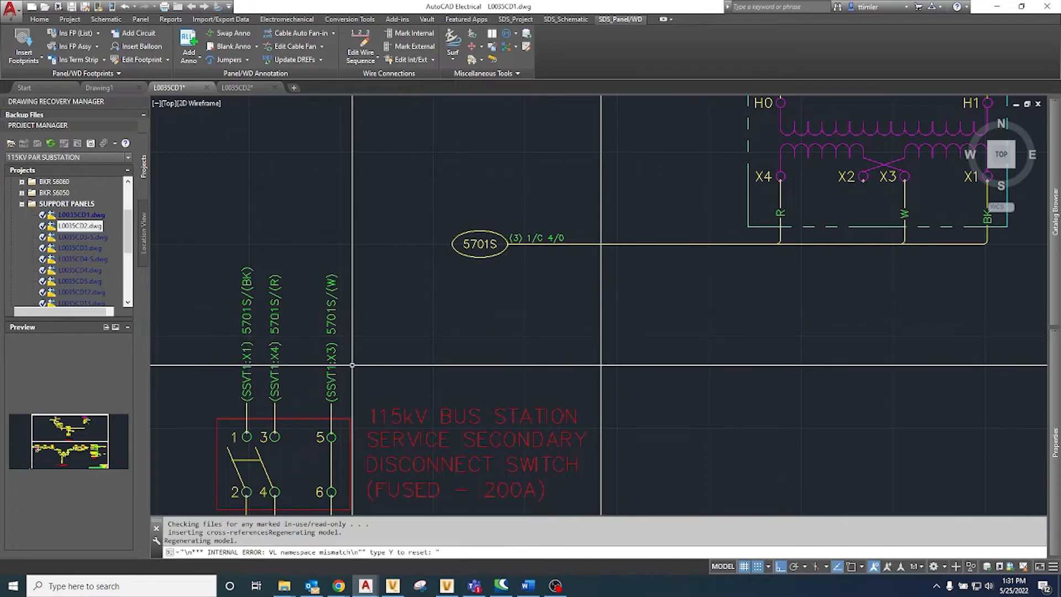
{"action": "key", "text": "Escape"}
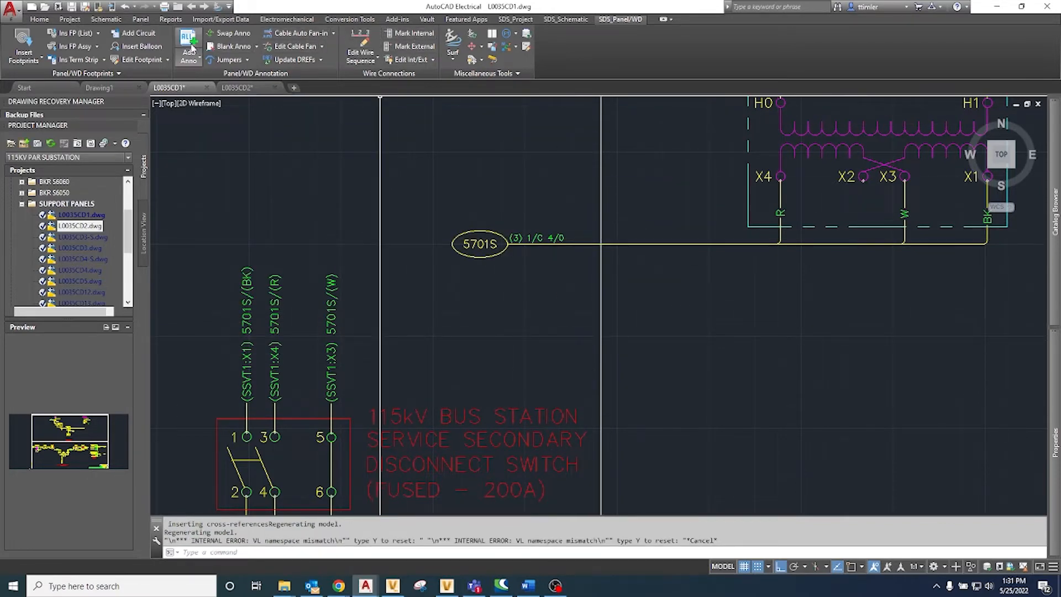
Step: Group the 5701S annotations at disconnect switch terminals 1, 3 and 5 into a right-facing fan-in showing only wire colors
{"action": "left_click", "coordinate": [333, 33]}
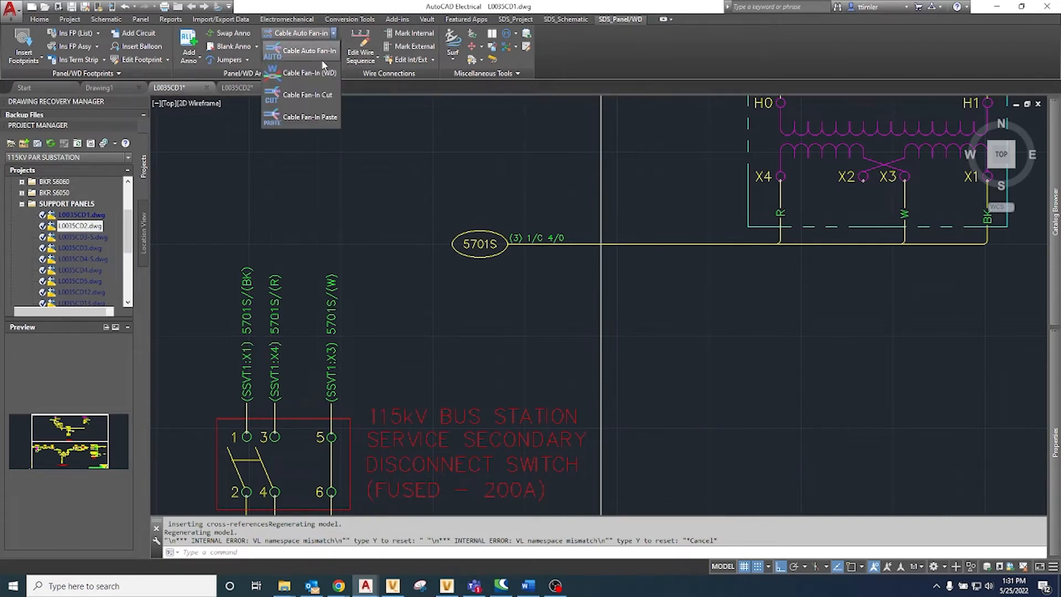
{"action": "left_click", "coordinate": [319, 74]}
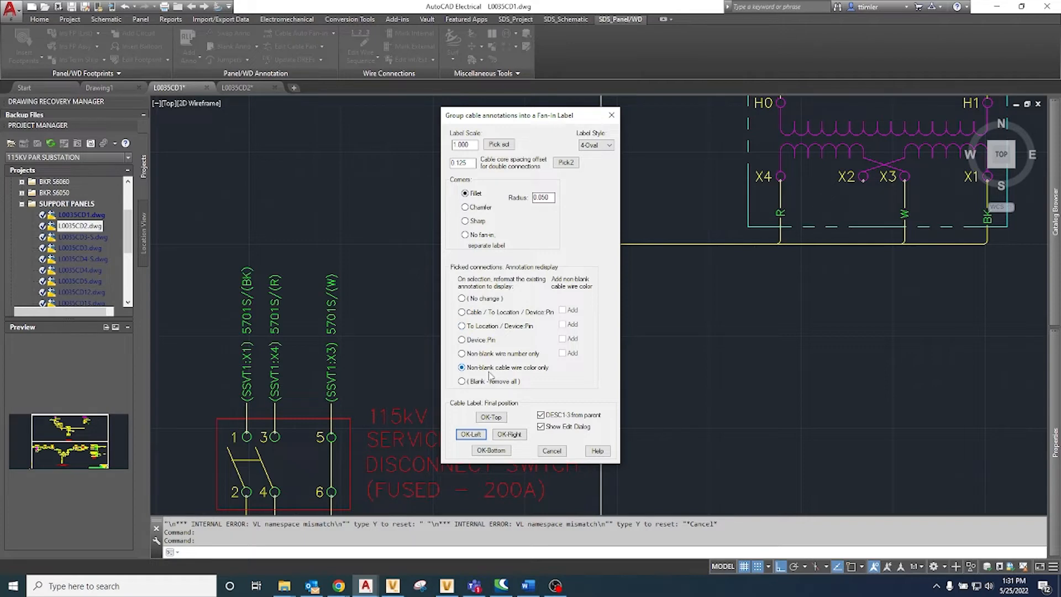
{"action": "left_click", "coordinate": [509, 434]}
{"action": "left_click", "coordinate": [247, 353]}
{"action": "left_click", "coordinate": [274, 354]}
{"action": "left_click", "coordinate": [334, 353]}
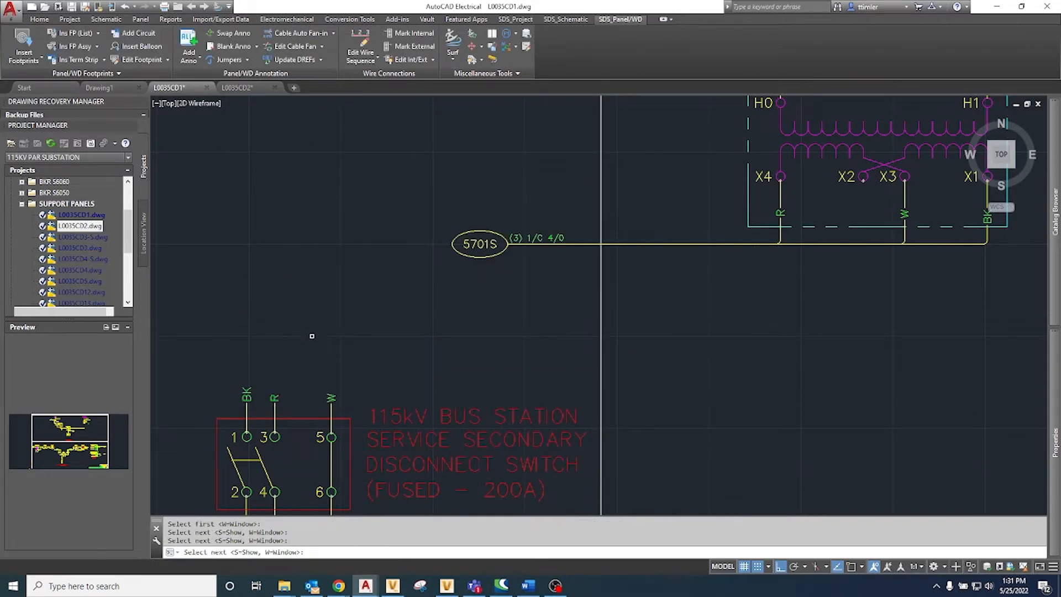
{"action": "key", "text": "Return"}
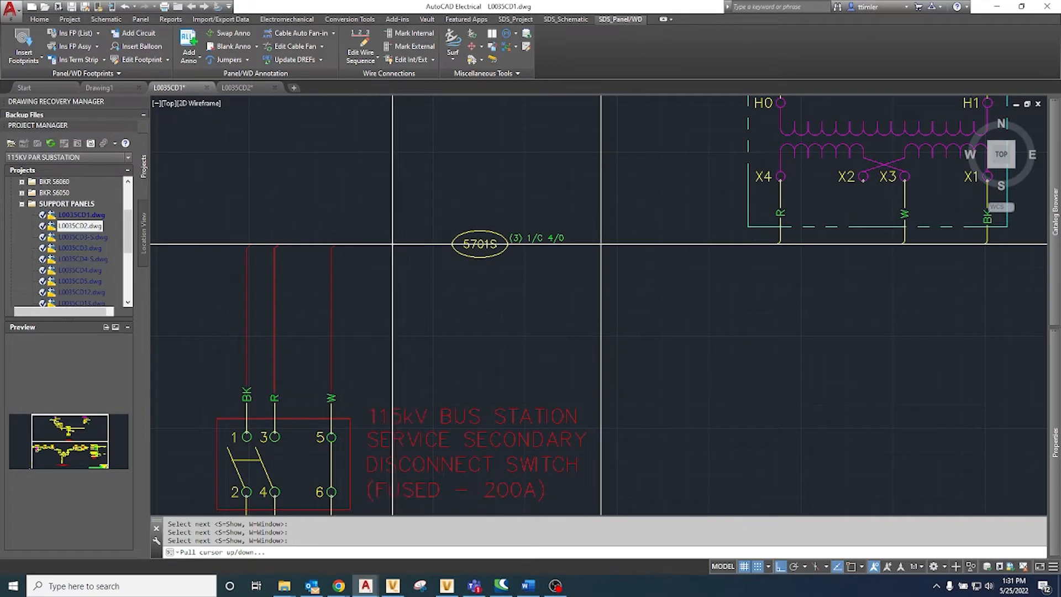
Step: Align the switch fan-in with the transformer's cable run, place its label over the existing 5701S oval, and accept the component data
{"action": "left_click", "coordinate": [379, 245]}
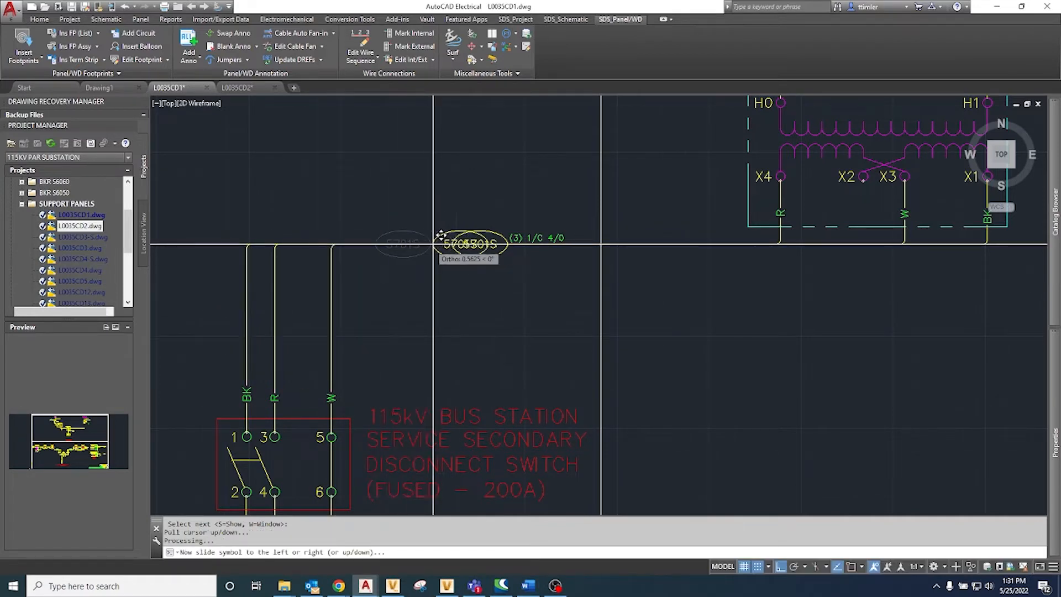
{"action": "key", "text": "F9"}
{"action": "scroll", "coordinate": [452, 233], "scroll_direction": "up", "scroll_amount": 6}
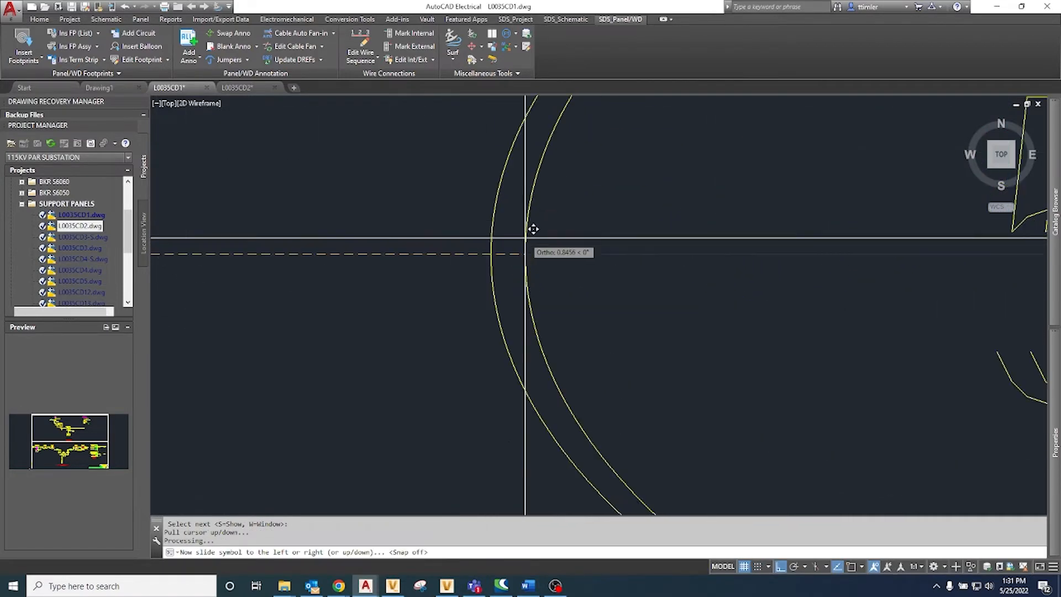
{"action": "scroll", "coordinate": [574, 248], "scroll_direction": "down", "scroll_amount": 5}
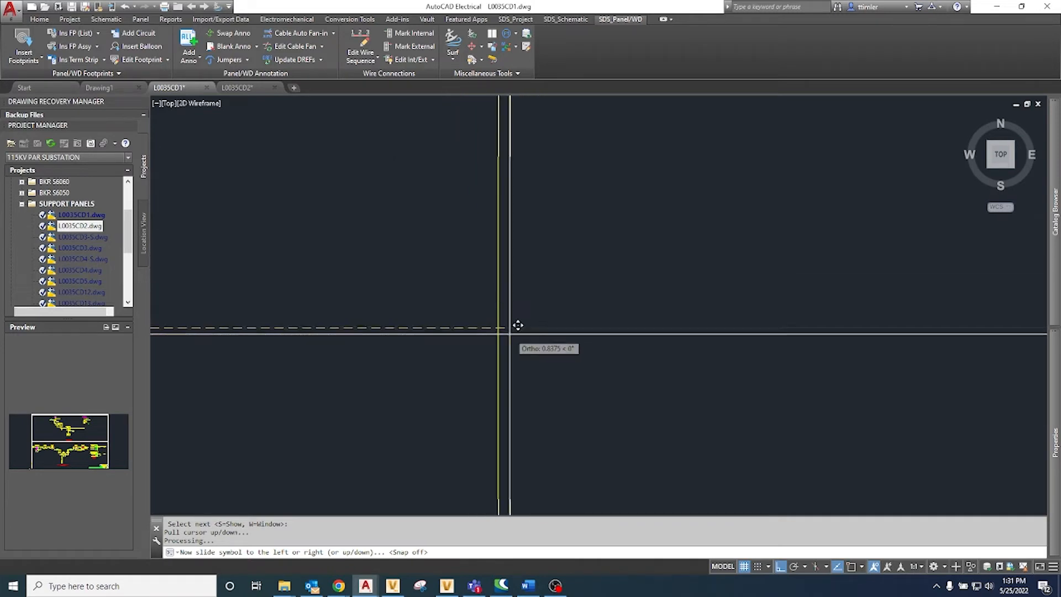
{"action": "left_click", "coordinate": [471, 299]}
{"action": "double_click", "coordinate": [516, 329]}
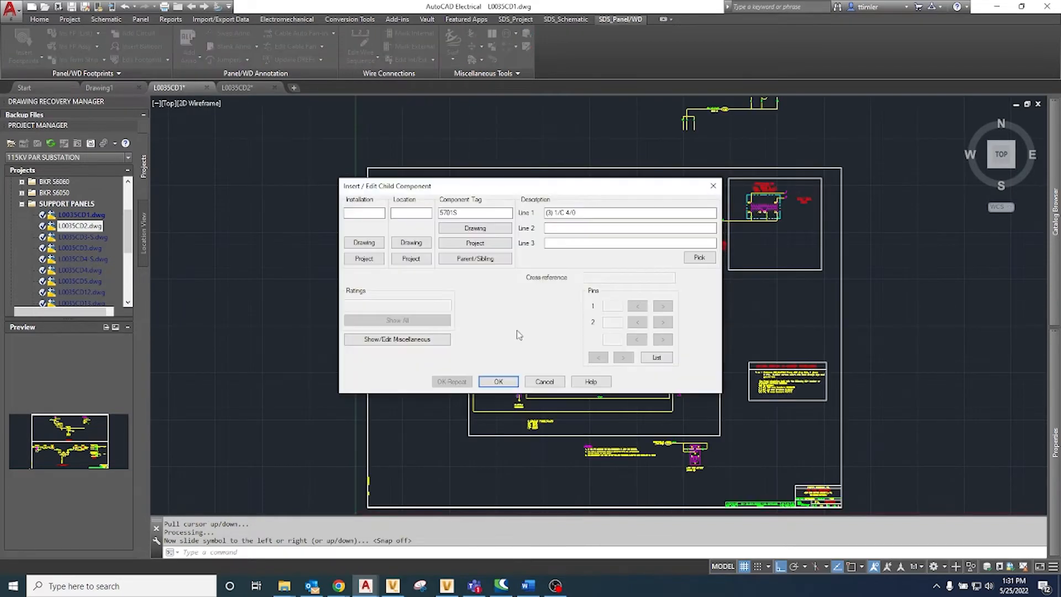
{"action": "left_click", "coordinate": [497, 379]}
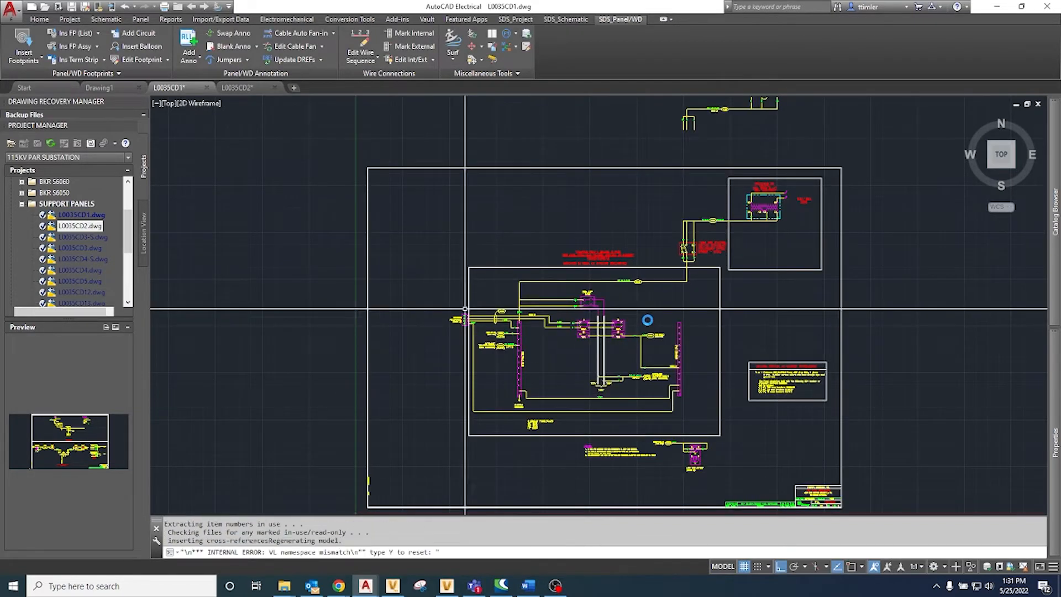
Step: Hide the duplicate (3) 1/C 4/0 description attribute on the switch side of the 5701S label
{"action": "scroll", "coordinate": [713, 223], "scroll_direction": "up", "scroll_amount": 6}
{"action": "right_click", "coordinate": [720, 229]}
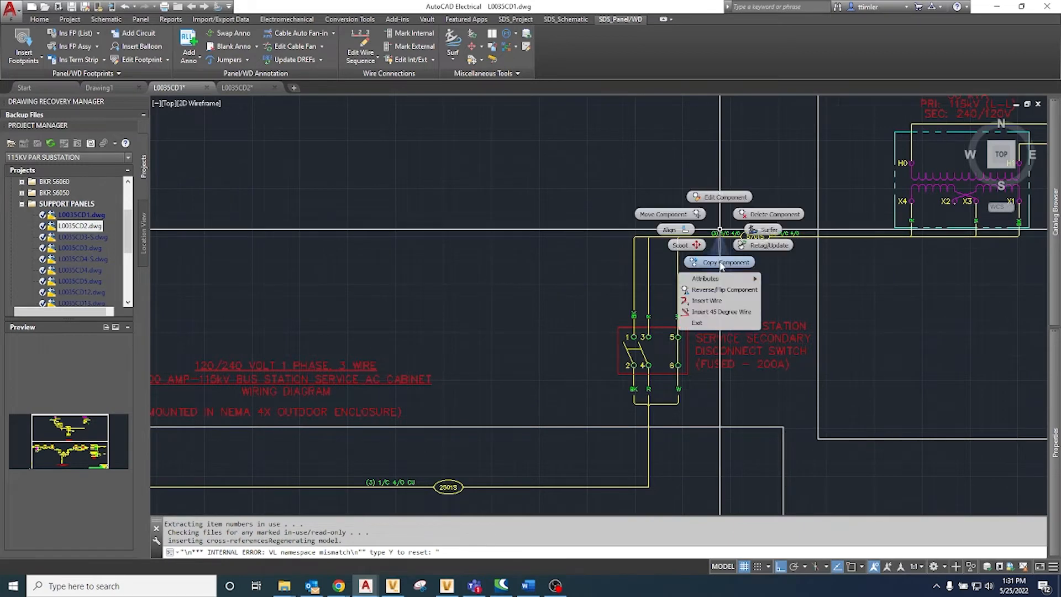
{"action": "mouse_move", "coordinate": [718, 279]}
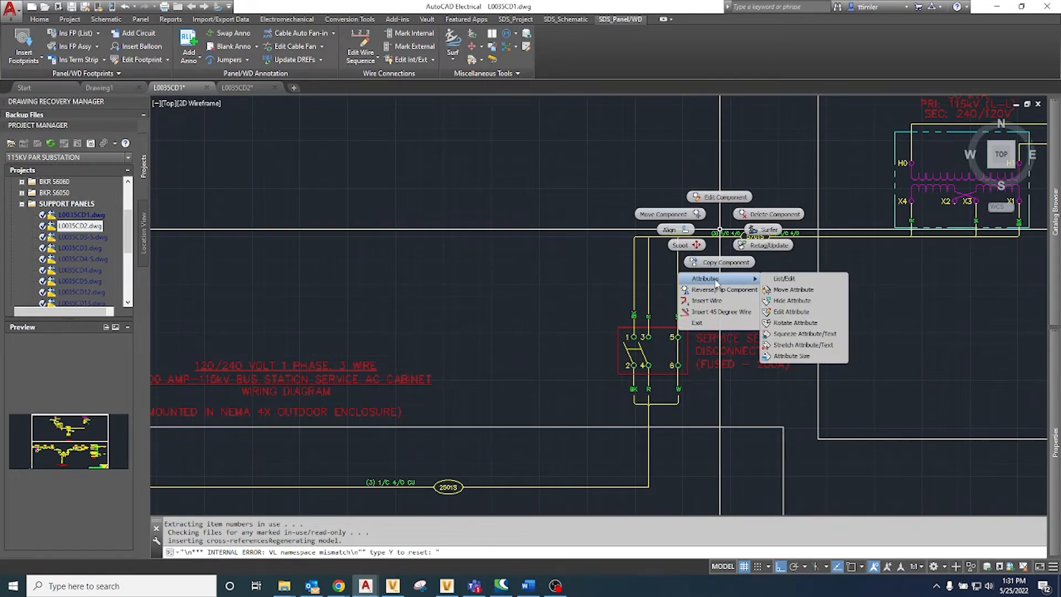
{"action": "left_click", "coordinate": [778, 305]}
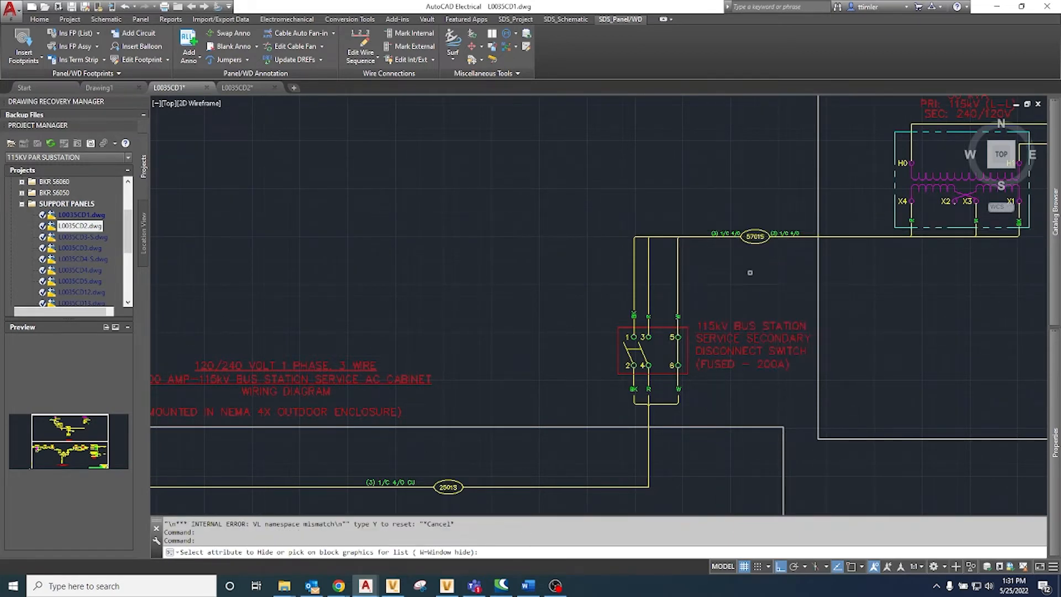
{"action": "left_click", "coordinate": [725, 234]}
{"action": "key", "text": "Escape"}
Step: Examine the AC cabinet wiring from the 5701S run down to the welding receptacle, neutral bus and 100A breaker
{"action": "scroll", "coordinate": [732, 258], "scroll_direction": "down", "scroll_amount": 3}
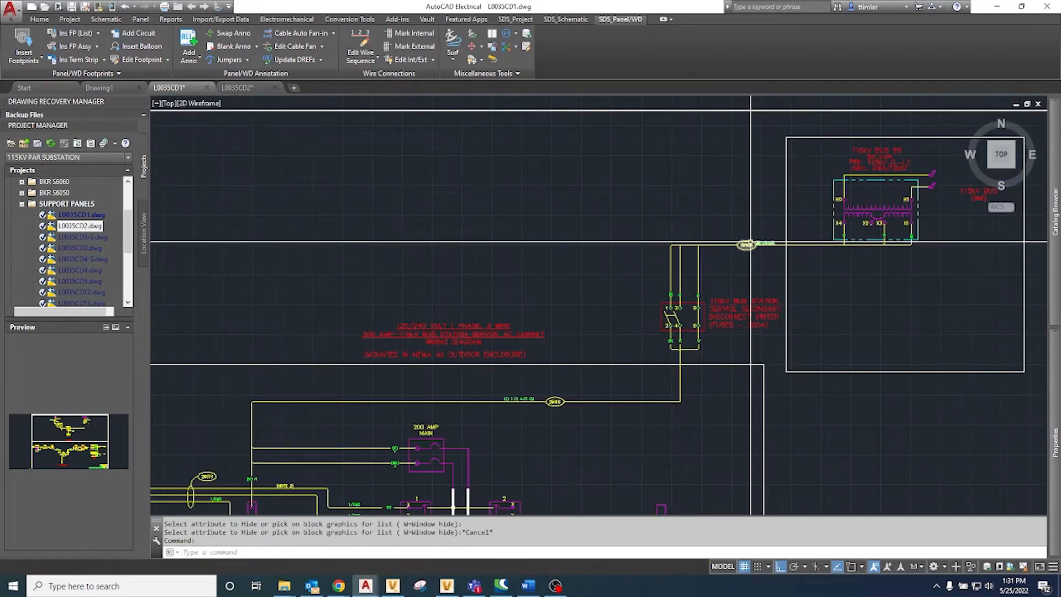
{"action": "middle_click_drag", "start_coordinate": [745, 243], "coordinate": [622, 245]}
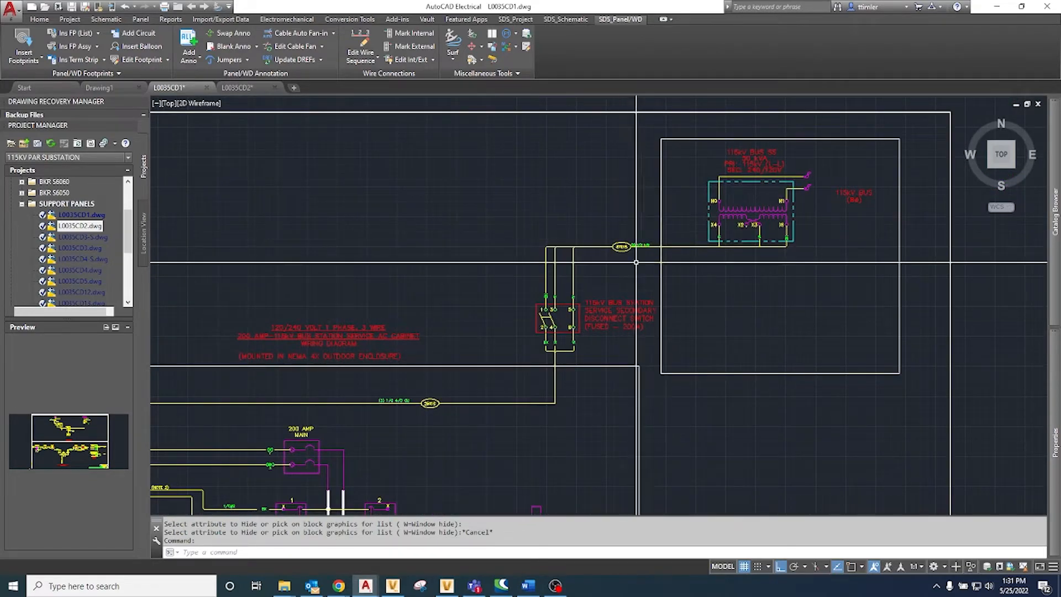
{"action": "middle_click_drag", "start_coordinate": [474, 328], "coordinate": [594, 167]}
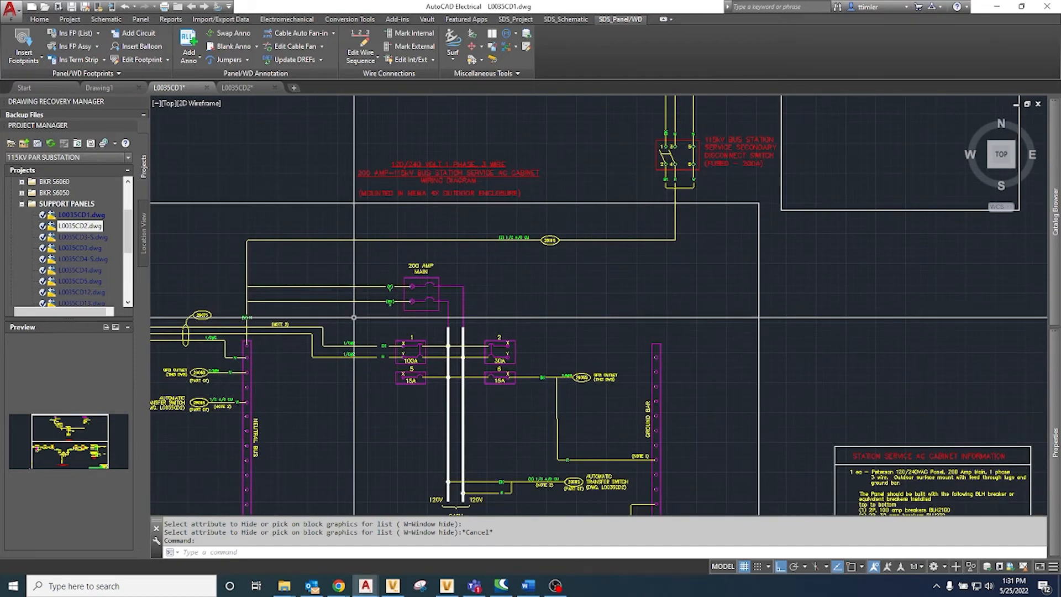
{"action": "scroll", "coordinate": [356, 305], "scroll_direction": "up", "scroll_amount": 3}
{"action": "middle_click_drag", "start_coordinate": [355, 305], "coordinate": [588, 240]}
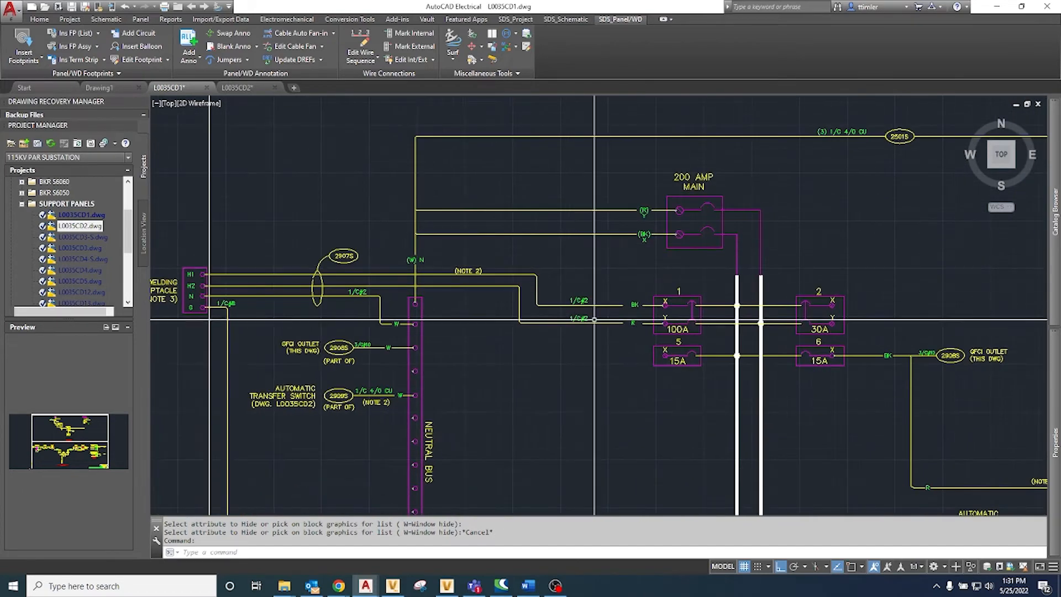
{"action": "middle_click_drag", "start_coordinate": [355, 286], "coordinate": [459, 283]}
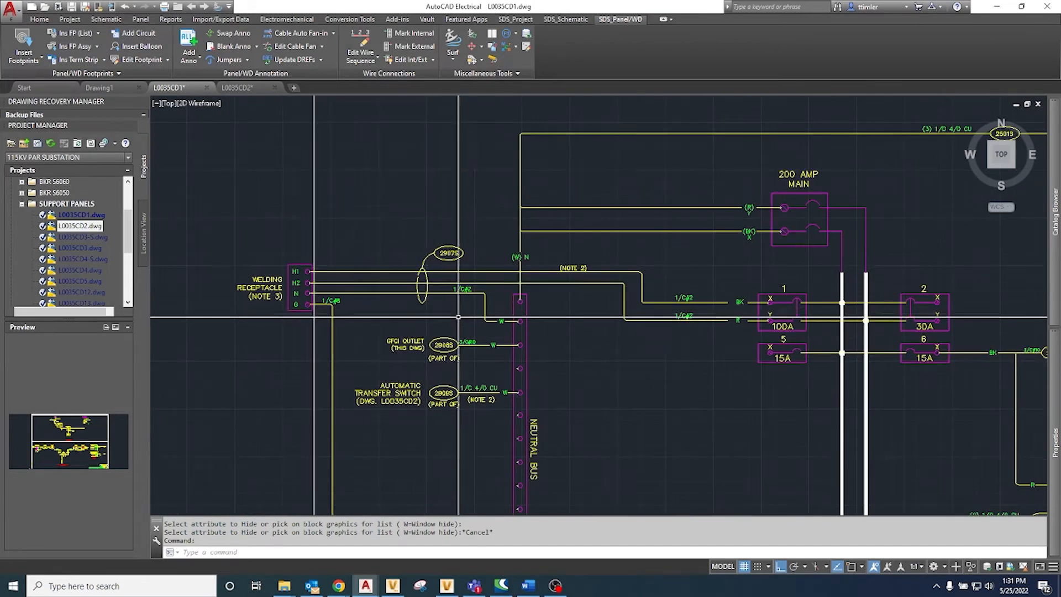
{"action": "scroll", "coordinate": [507, 330], "scroll_direction": "up", "scroll_amount": 5}
{"action": "scroll", "coordinate": [552, 295], "scroll_direction": "down", "scroll_amount": 4}
{"action": "scroll", "coordinate": [523, 306], "scroll_direction": "up", "scroll_amount": 2}
{"action": "scroll", "coordinate": [519, 309], "scroll_direction": "down", "scroll_amount": 2}
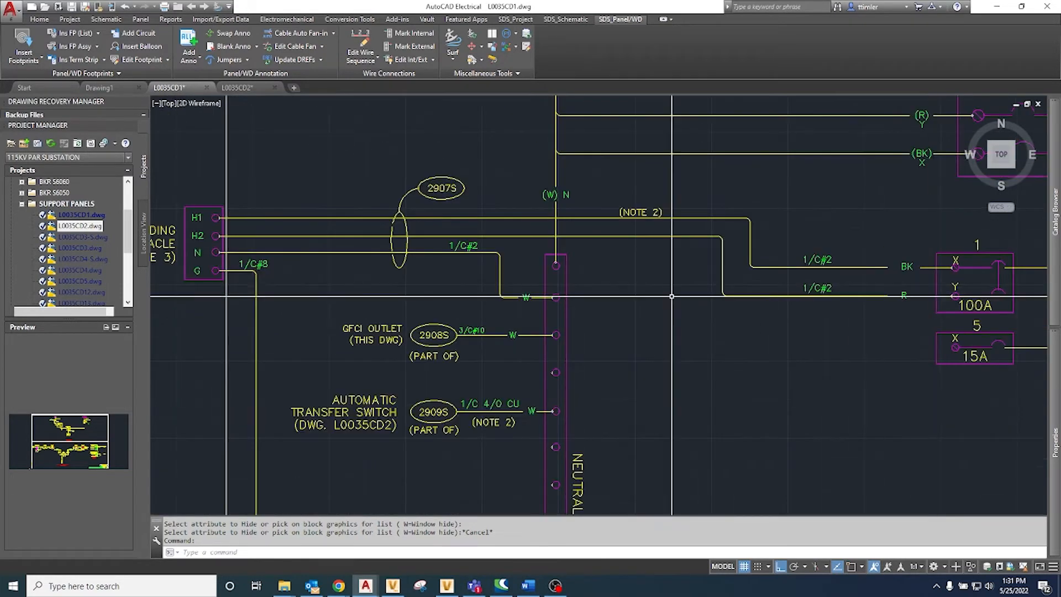
Step: Move the 2907S cable label and its wiring between the welding receptacle, neutral bus and 100A breaker outside the cabinet outline
{"action": "left_click", "coordinate": [544, 308]}
{"action": "left_click", "coordinate": [368, 185]}
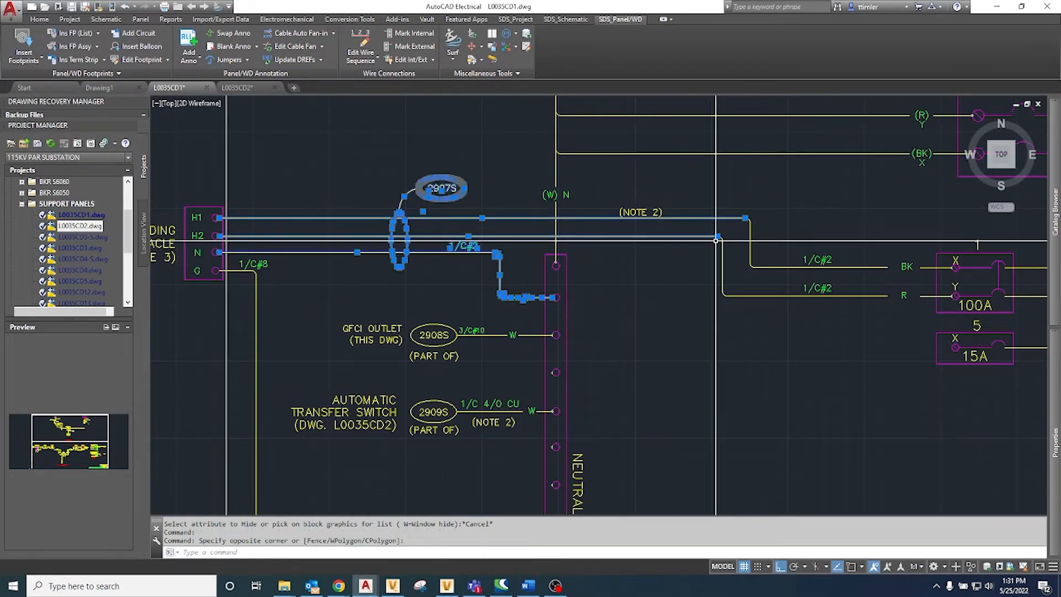
{"action": "middle_click_drag", "start_coordinate": [763, 260], "coordinate": [703, 279]}
{"action": "left_click", "coordinate": [867, 337]}
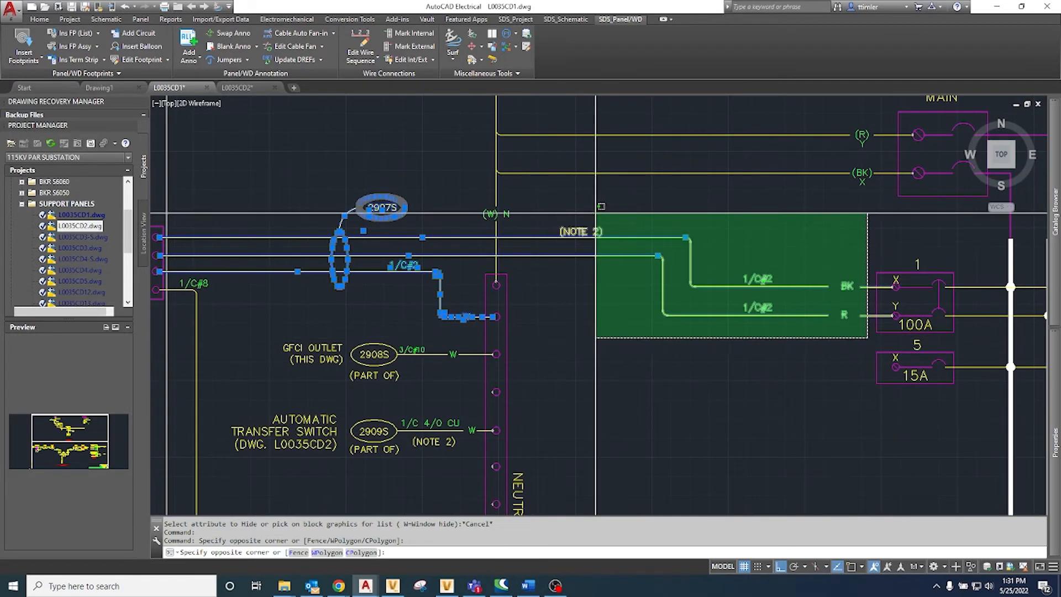
{"action": "left_click", "coordinate": [587, 221]}
{"action": "left_click", "coordinate": [584, 224]}
{"action": "left_click", "coordinate": [584, 223]}
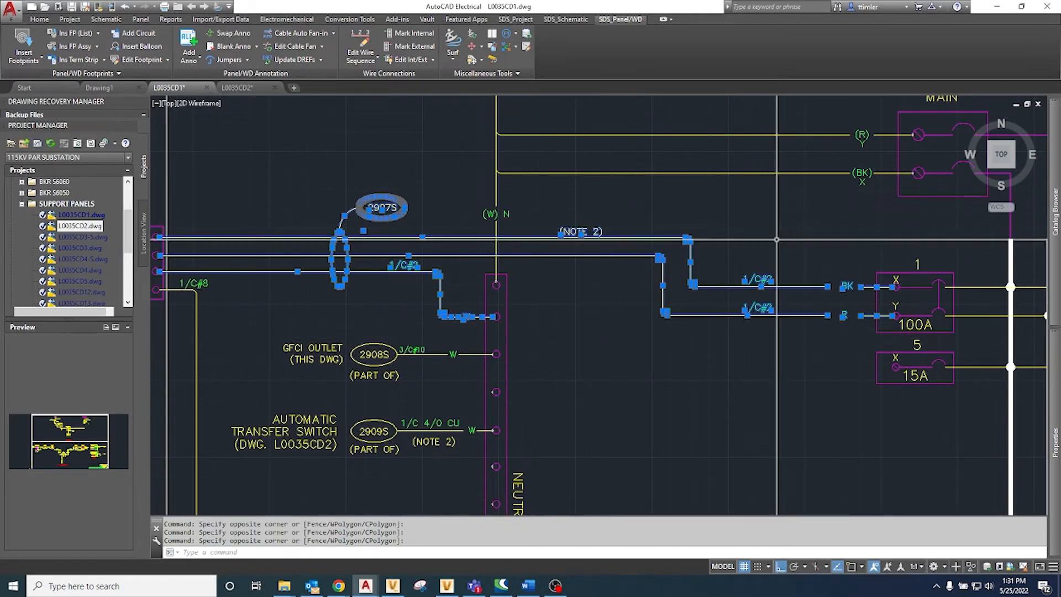
{"action": "scroll", "coordinate": [820, 243], "scroll_direction": "down", "scroll_amount": 2}
{"action": "type", "text": "m"}
{"action": "key", "text": "Return"}
{"action": "left_click", "coordinate": [841, 258]}
{"action": "scroll", "coordinate": [842, 257], "scroll_direction": "down", "scroll_amount": 3}
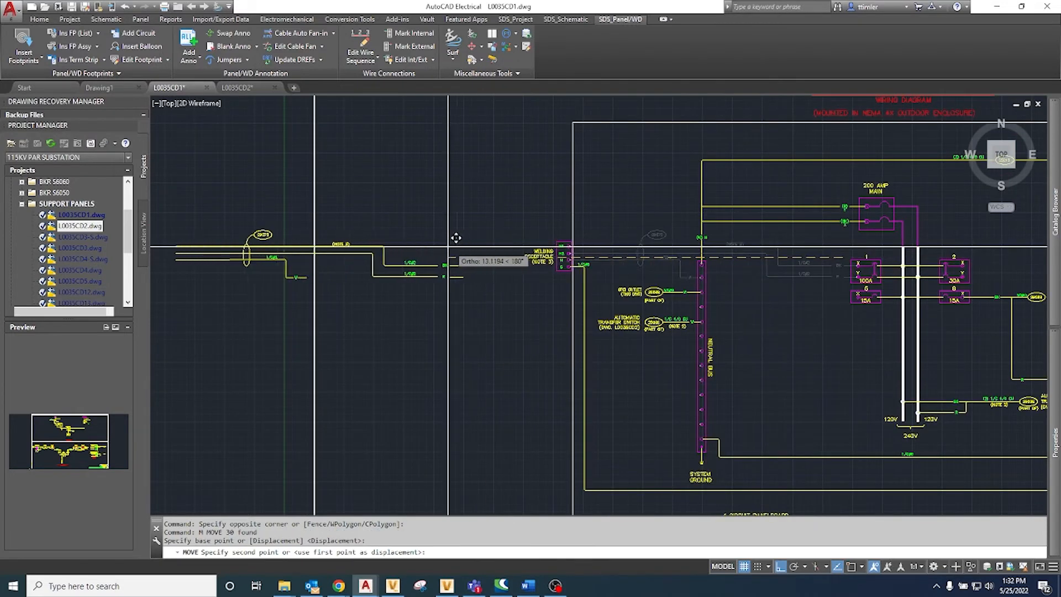
{"action": "left_click", "coordinate": [420, 237]}
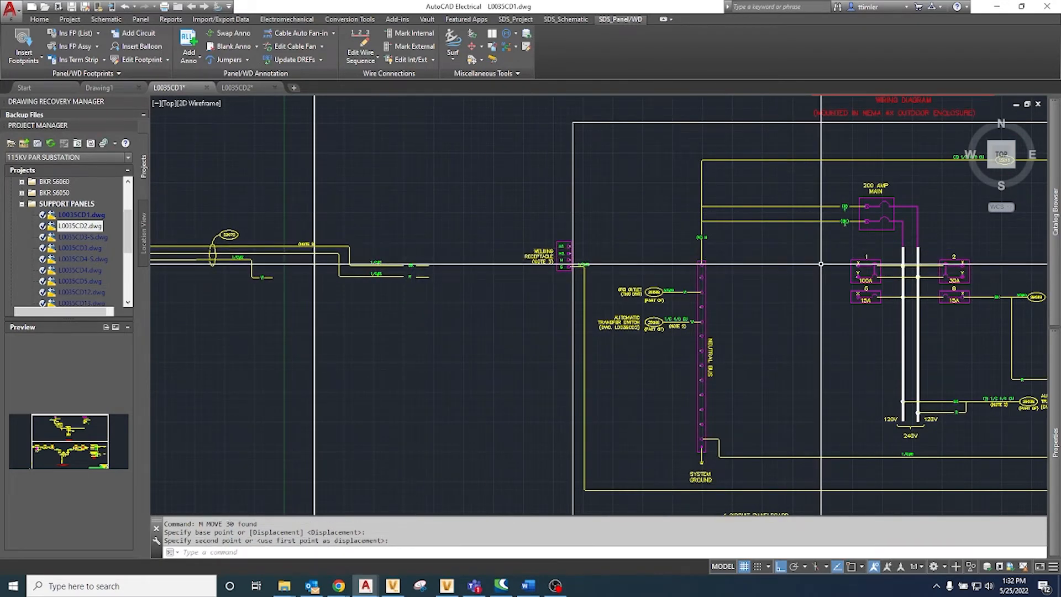
Step: Set up a schematic cable fan-in as source with tag 2907S, right-hand final orientation and newly added wire stubs
{"action": "left_click", "coordinate": [566, 18]}
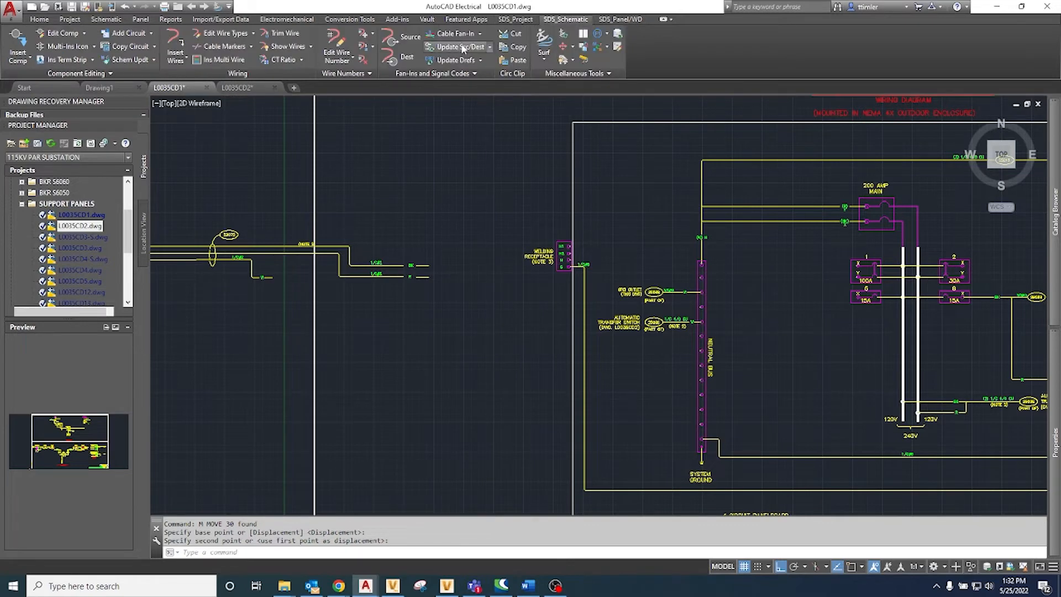
{"action": "scroll", "coordinate": [309, 193], "scroll_direction": "up", "scroll_amount": 4}
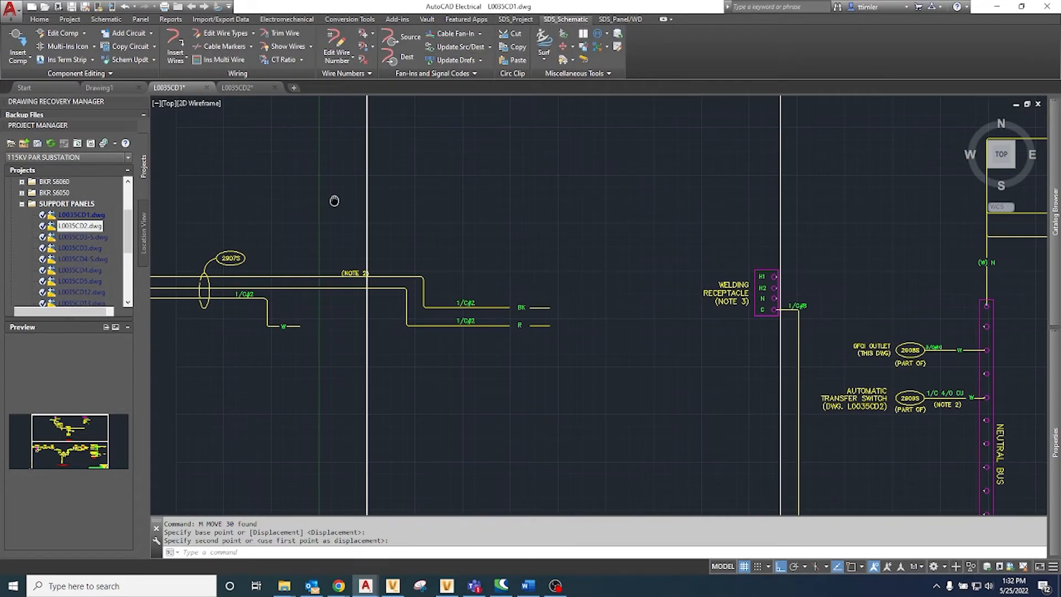
{"action": "left_click", "coordinate": [468, 35]}
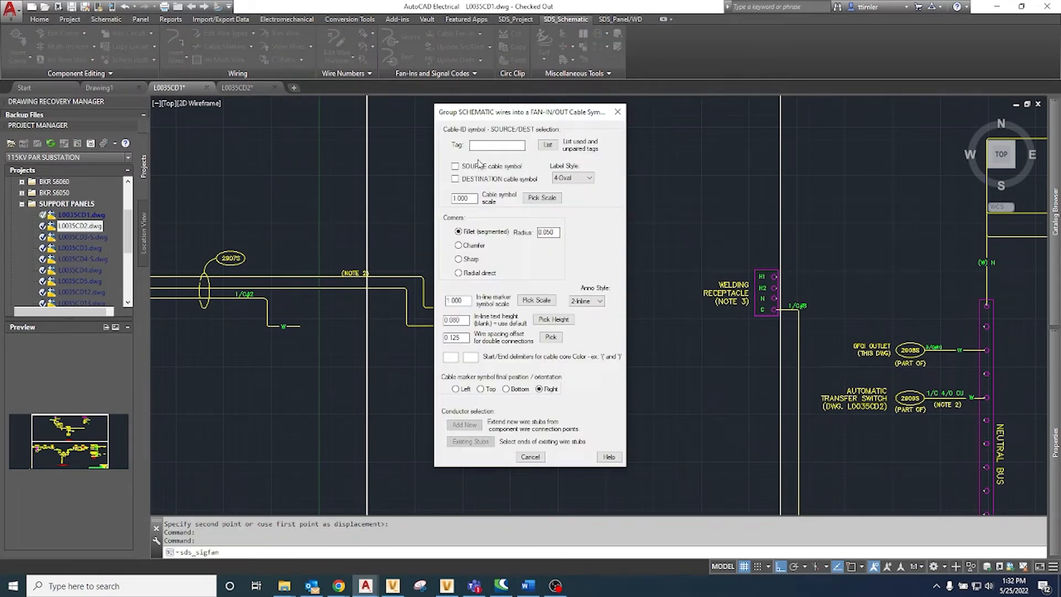
{"action": "left_click", "coordinate": [458, 167]}
{"action": "left_click", "coordinate": [456, 389]}
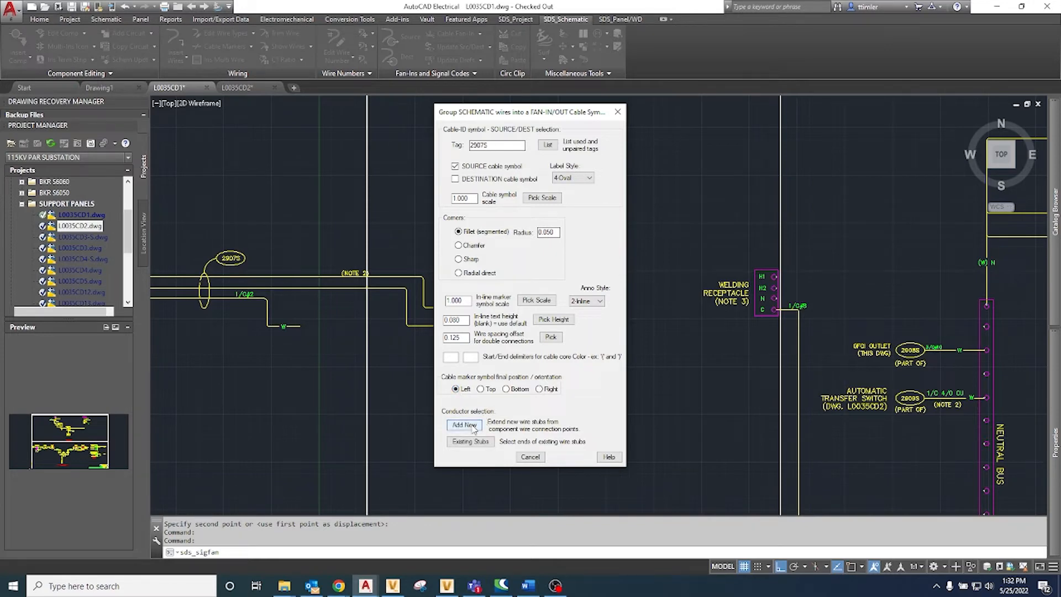
{"action": "left_click", "coordinate": [539, 389]}
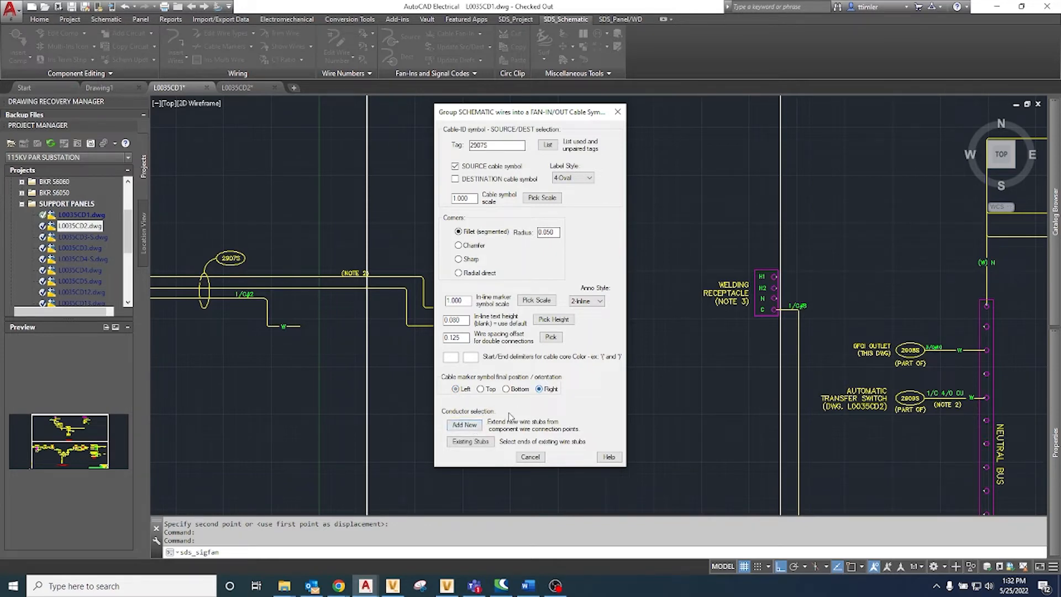
{"action": "left_click", "coordinate": [470, 427]}
Step: Group new wire stubs from the welding receptacle's H1, H2 and N terminals into a source cable symbol on their inner side
{"action": "scroll", "coordinate": [789, 284], "scroll_direction": "up", "scroll_amount": 5}
{"action": "left_click", "coordinate": [729, 214]}
{"action": "left_click", "coordinate": [785, 351]}
{"action": "scroll", "coordinate": [786, 352], "scroll_direction": "down", "scroll_amount": 4}
{"action": "middle_click_drag", "start_coordinate": [838, 319], "coordinate": [552, 325]}
{"action": "key", "text": "Return"}
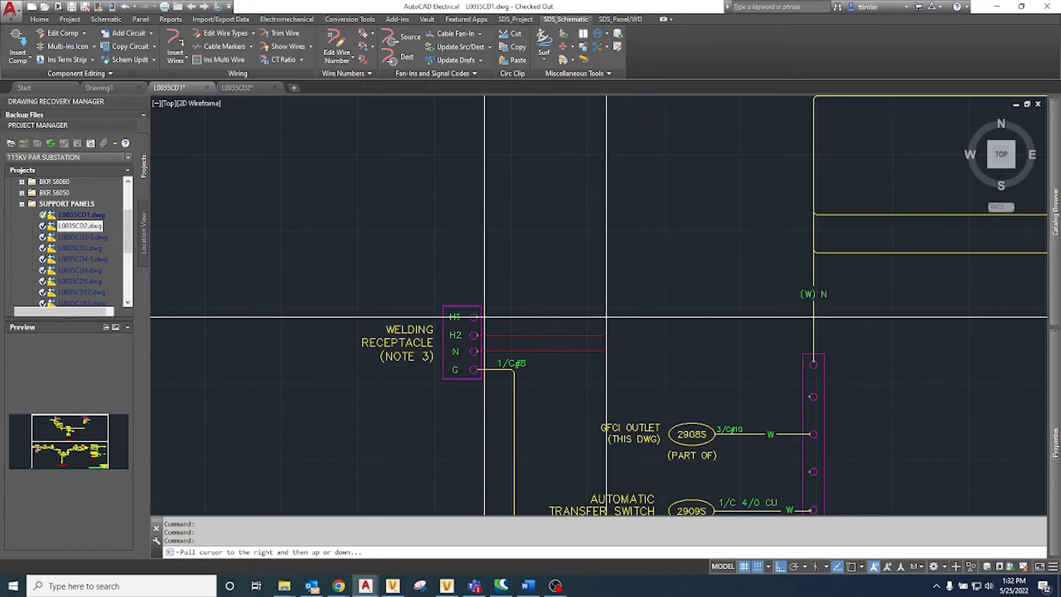
{"action": "left_click", "coordinate": [606, 316]}
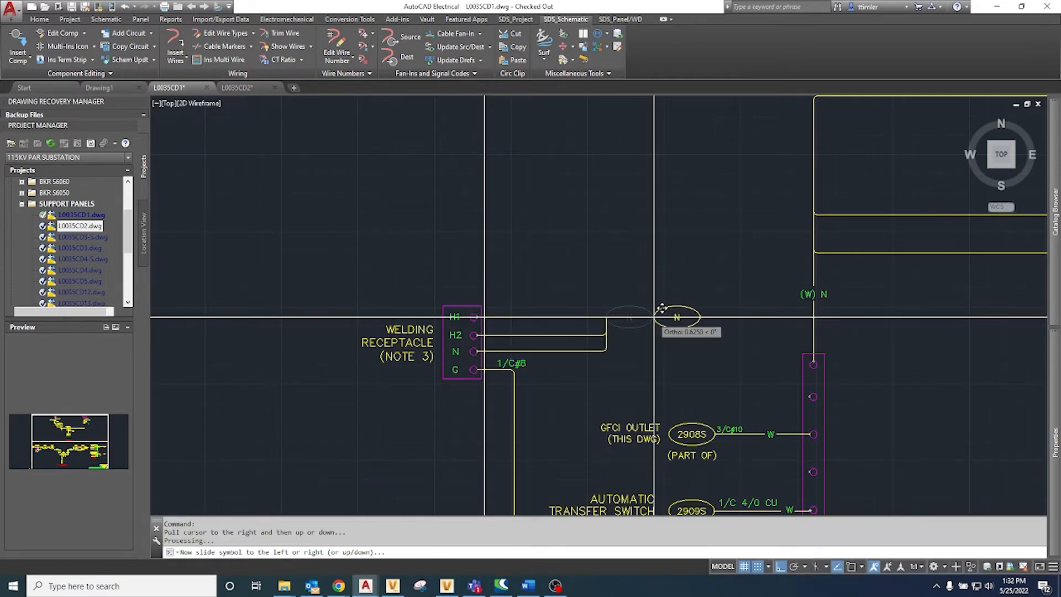
{"action": "left_click", "coordinate": [676, 309]}
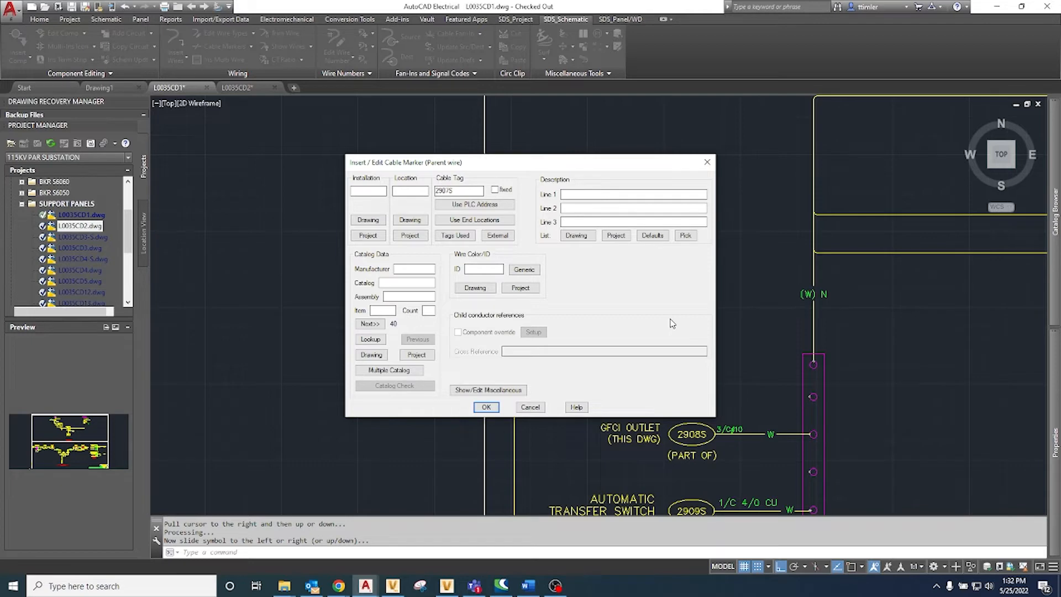
Step: Set the source cable marker's first description line to (3) 1/C#8 and skip the child update
{"action": "mouse_move", "coordinate": [581, 166]}
{"action": "left_mouse_down"}
{"action": "mouse_move", "coordinate": [800, 145]}
{"action": "mouse_move", "coordinate": [786, 146]}
{"action": "left_mouse_up"}
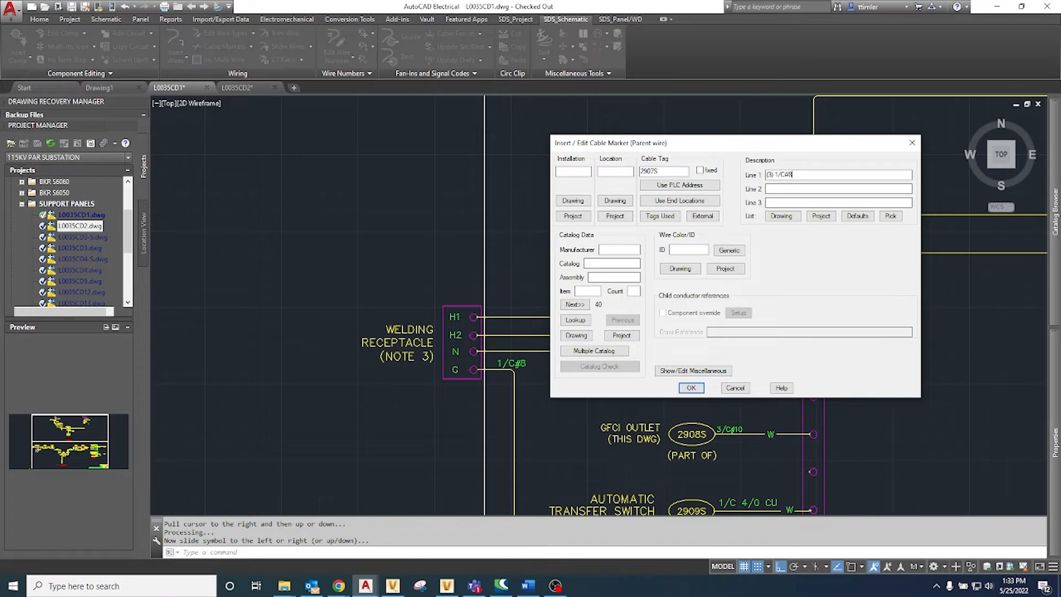
{"action": "left_click", "coordinate": [691, 388]}
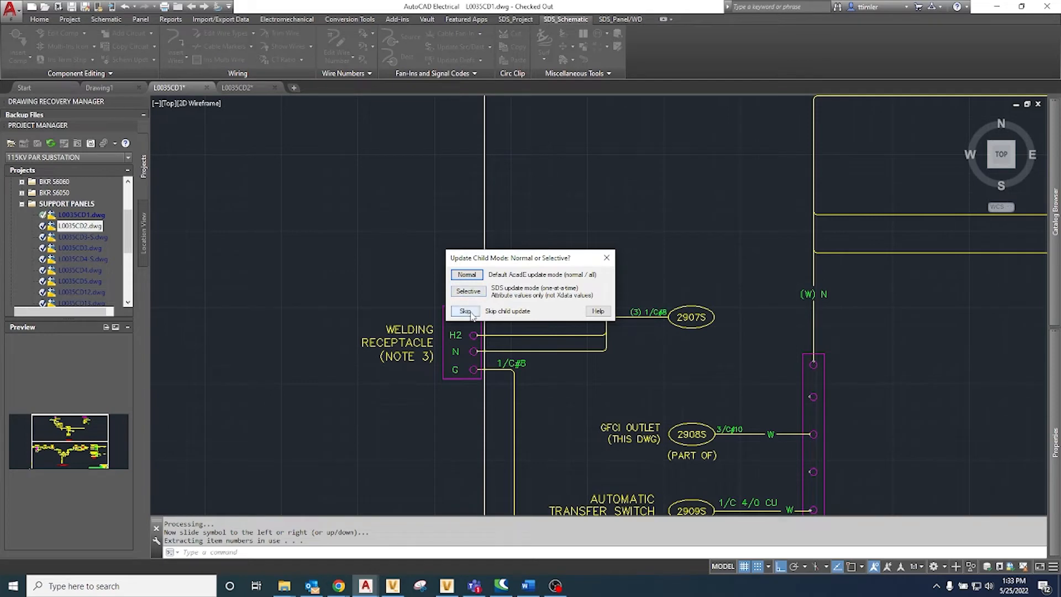
{"action": "left_click", "coordinate": [464, 311]}
Step: Set the description of the source arrow on the welding receptacle's H1 conductor to BK
{"action": "left_click", "coordinate": [569, 310]}
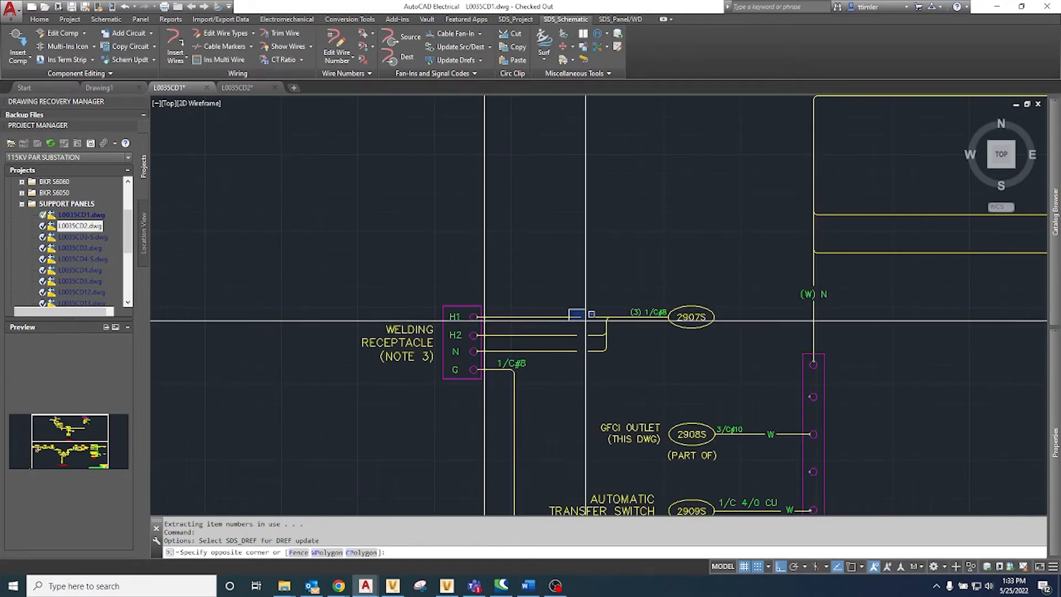
{"action": "left_click", "coordinate": [606, 321]}
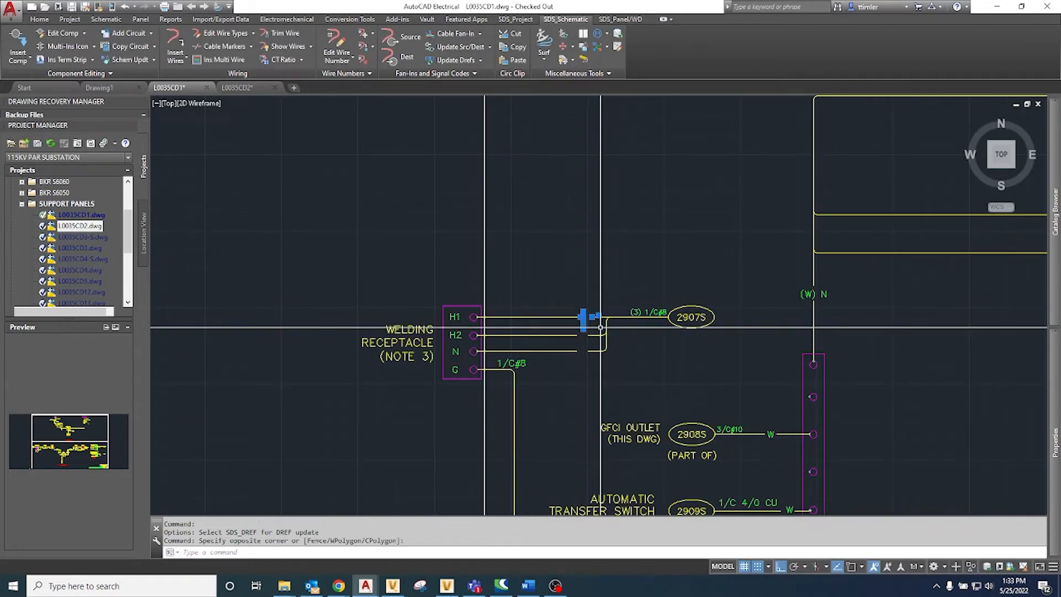
{"action": "scroll", "coordinate": [641, 316], "scroll_direction": "down", "scroll_amount": 4}
{"action": "middle_click_drag", "start_coordinate": [641, 316], "coordinate": [655, 313]}
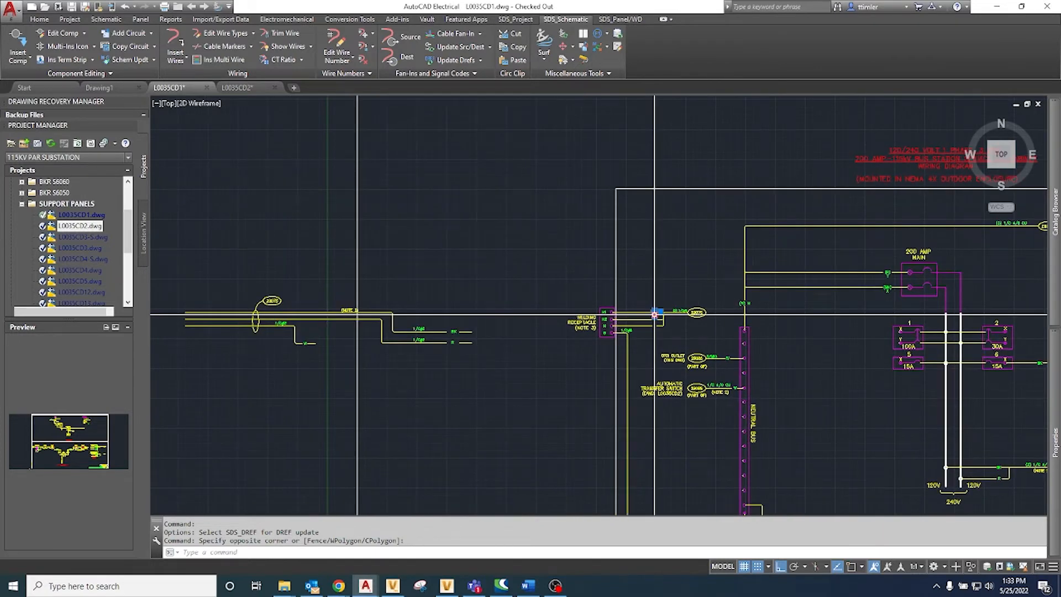
{"action": "scroll", "coordinate": [655, 314], "scroll_direction": "up", "scroll_amount": 2}
{"action": "right_click", "coordinate": [654, 312]}
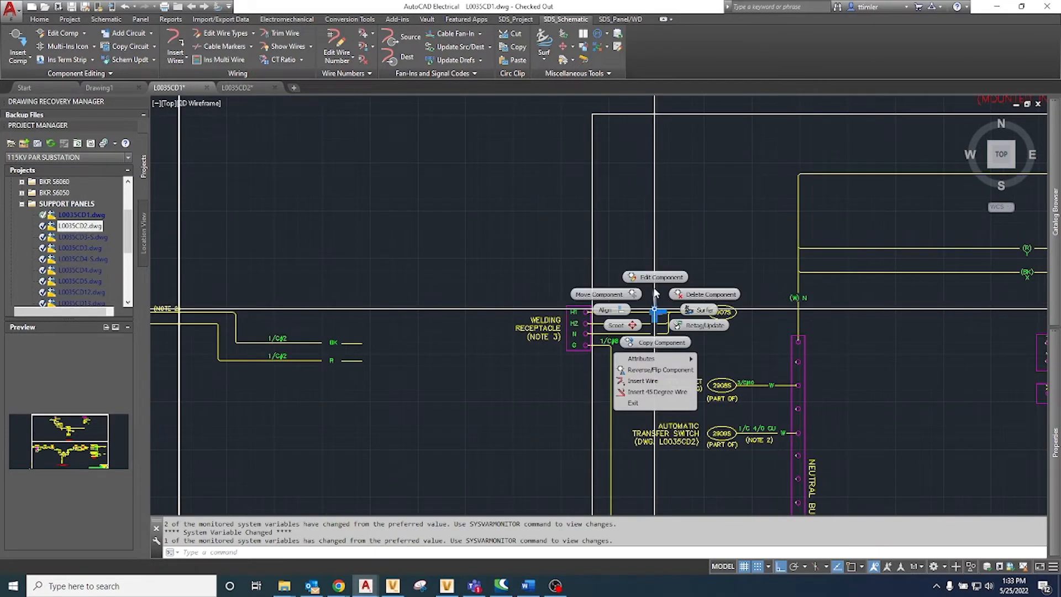
{"action": "left_click", "coordinate": [655, 278]}
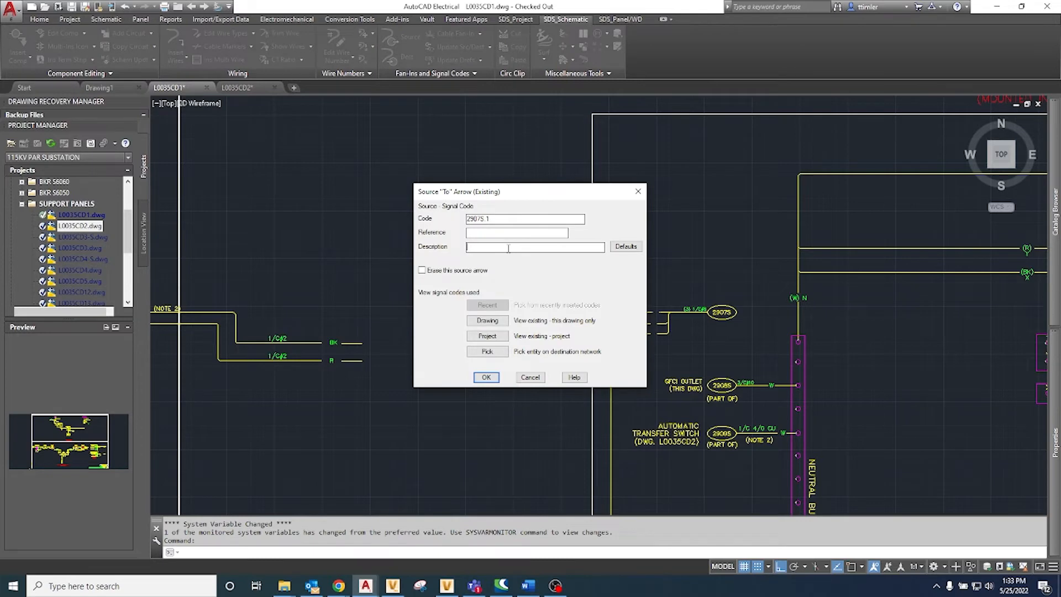
{"action": "left_click", "coordinate": [487, 377]}
Step: Set the source arrow descriptions to R on the receptacle's H2 conductor and W on its N conductor
{"action": "left_click", "coordinate": [650, 320]}
{"action": "left_click", "coordinate": [658, 330]}
{"action": "right_click", "coordinate": [652, 322]}
{"action": "left_click", "coordinate": [651, 290]}
{"action": "left_click", "coordinate": [486, 377]}
{"action": "right_click", "coordinate": [651, 331]}
{"action": "left_click", "coordinate": [652, 291]}
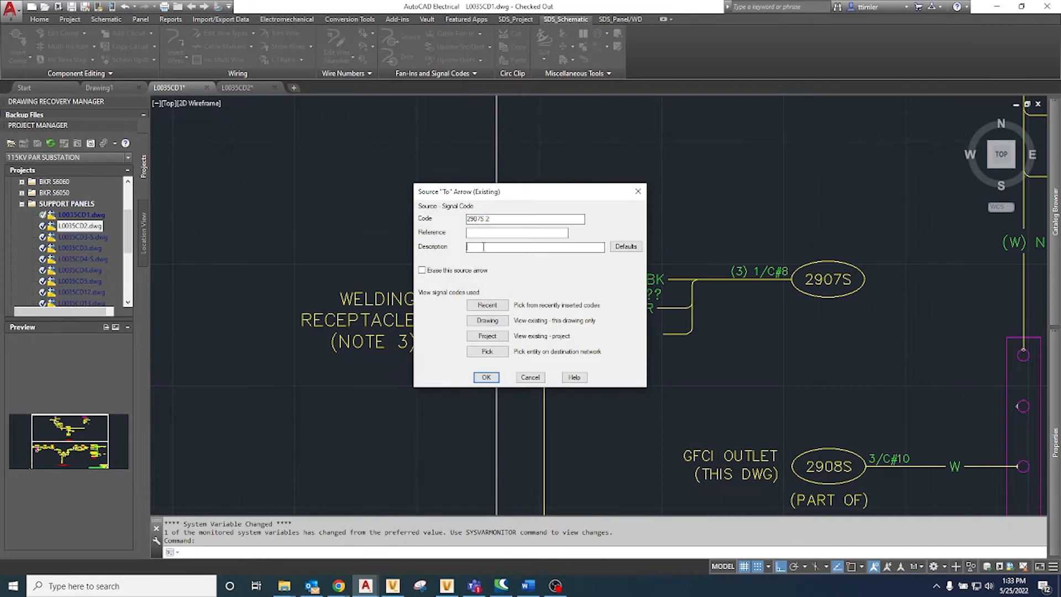
{"action": "left_click", "coordinate": [492, 380]}
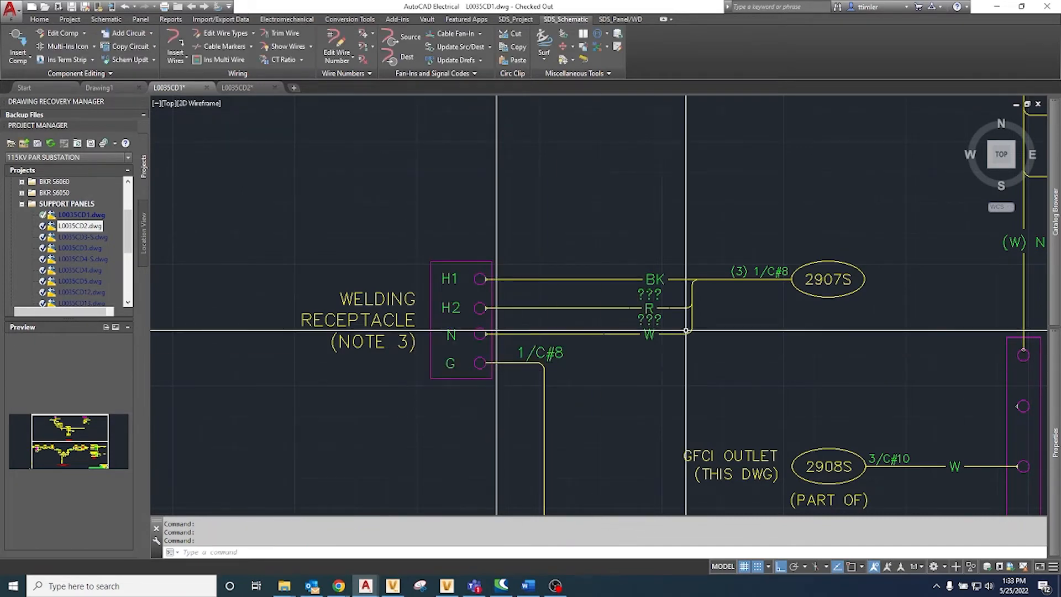
{"action": "right_click", "coordinate": [650, 286]}
{"action": "mouse_move", "coordinate": [636, 337]}
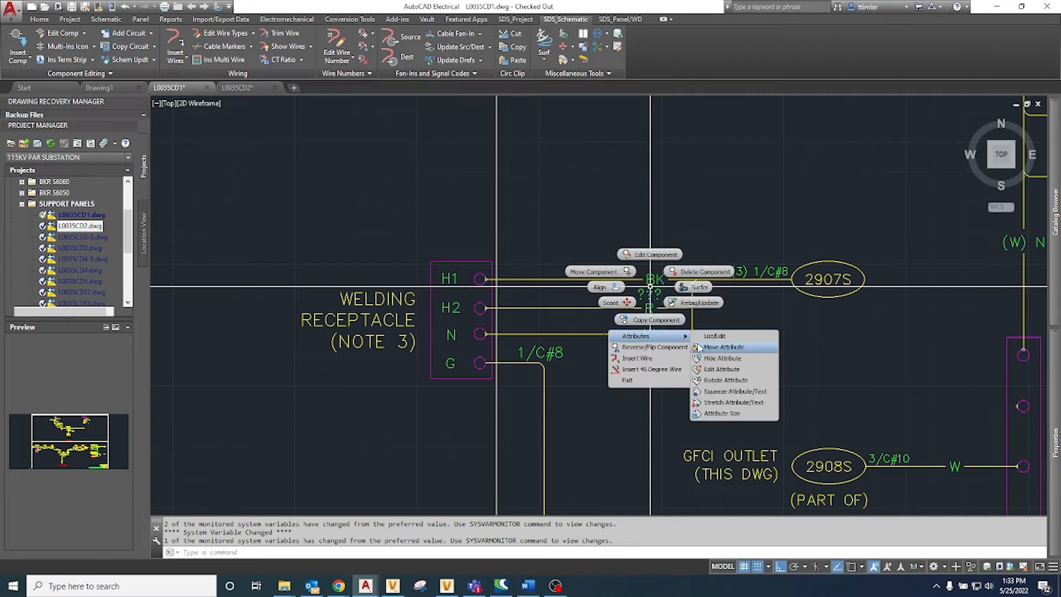
{"action": "left_click", "coordinate": [706, 357]}
{"action": "left_click", "coordinate": [649, 294]}
{"action": "key", "text": "Return"}
{"action": "scroll", "coordinate": [648, 294], "scroll_direction": "down", "scroll_amount": 2}
{"action": "key", "text": "Escape"}
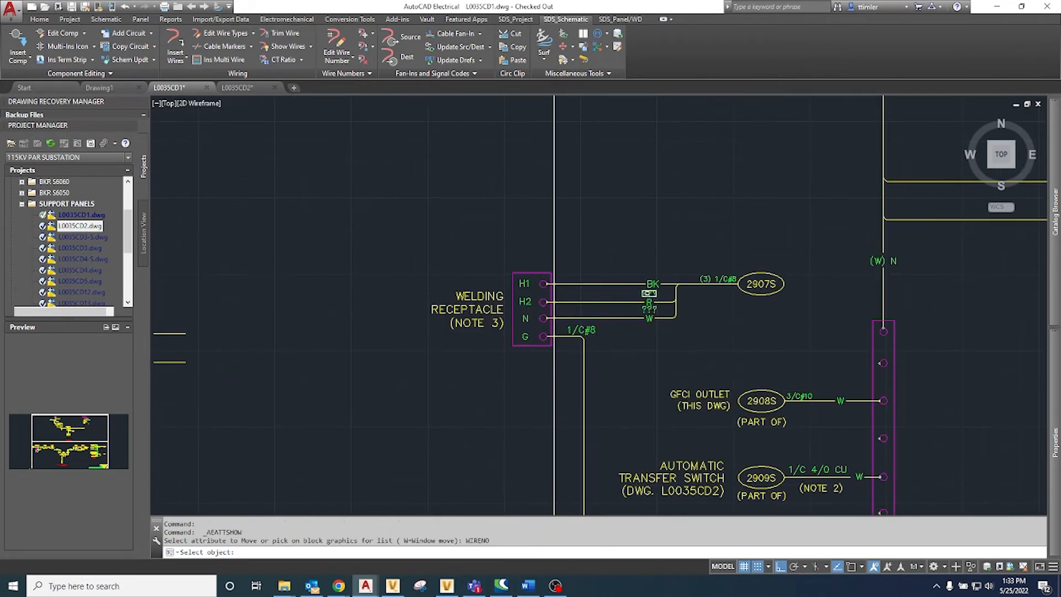
Step: Hide the ??? placeholder attributes between the BK, R and W conductor markers at the welding receptacle
{"action": "right_click", "coordinate": [649, 291]}
{"action": "mouse_move", "coordinate": [652, 344]}
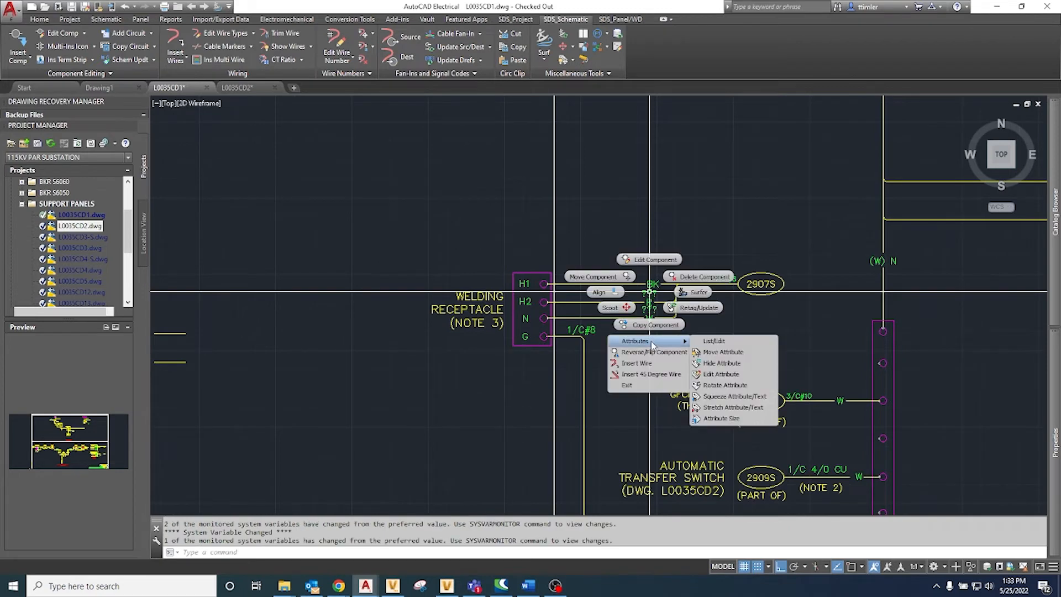
{"action": "left_click", "coordinate": [720, 363]}
{"action": "left_click", "coordinate": [649, 293]}
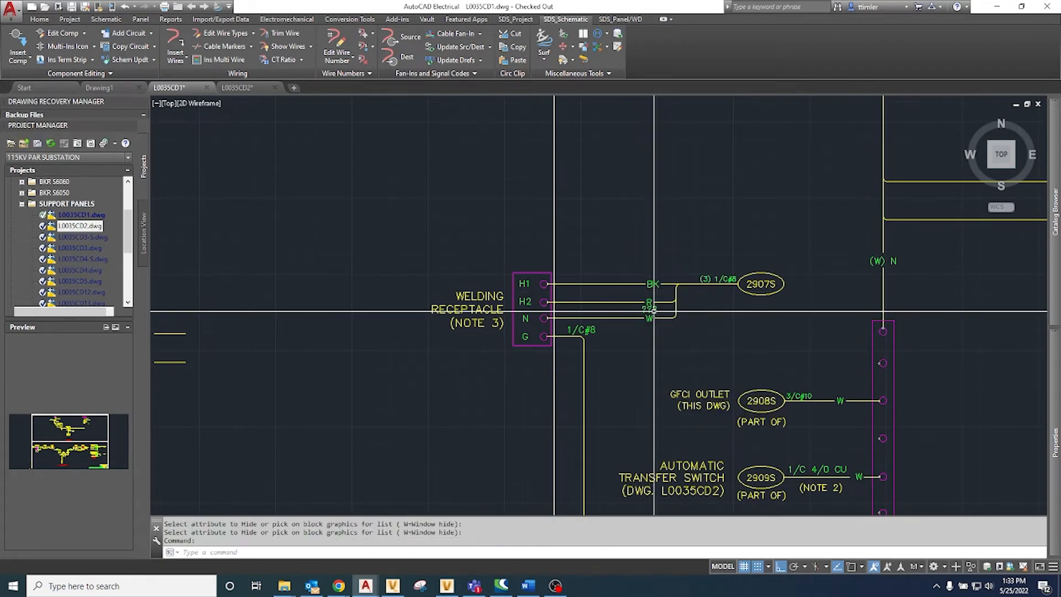
{"action": "key", "text": "Return"}
Step: Set up a schematic cable fan-in as destination with tag 2907S, left-hand final orientation and newly added wire stubs
{"action": "scroll", "coordinate": [648, 310], "scroll_direction": "down", "scroll_amount": 4}
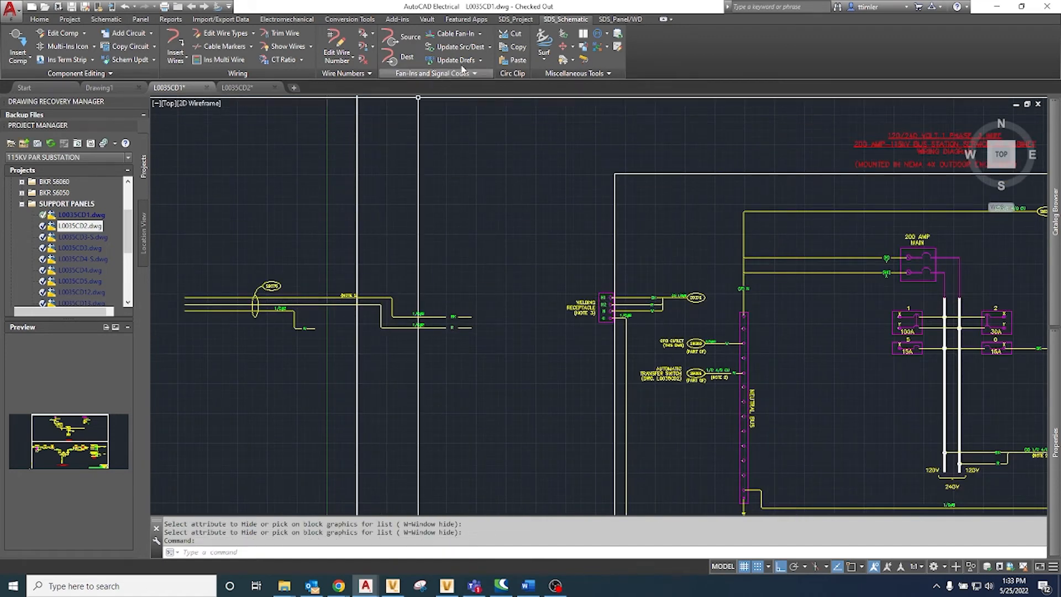
{"action": "left_click", "coordinate": [479, 33]}
{"action": "left_click", "coordinate": [471, 56]}
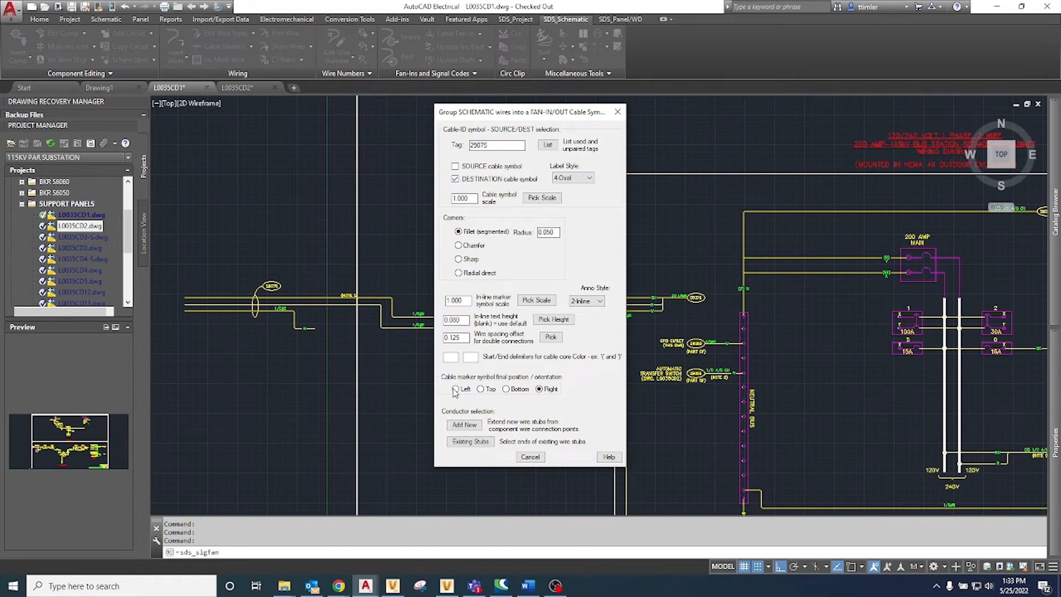
{"action": "left_click", "coordinate": [464, 425]}
Step: Group new wire stubs from the 100A breaker's X and Y terminals into a fan-in level with the 2907S source symbol
{"action": "scroll", "coordinate": [879, 312], "scroll_direction": "up", "scroll_amount": 4}
{"action": "left_click", "coordinate": [881, 317]}
{"action": "left_click", "coordinate": [935, 365]}
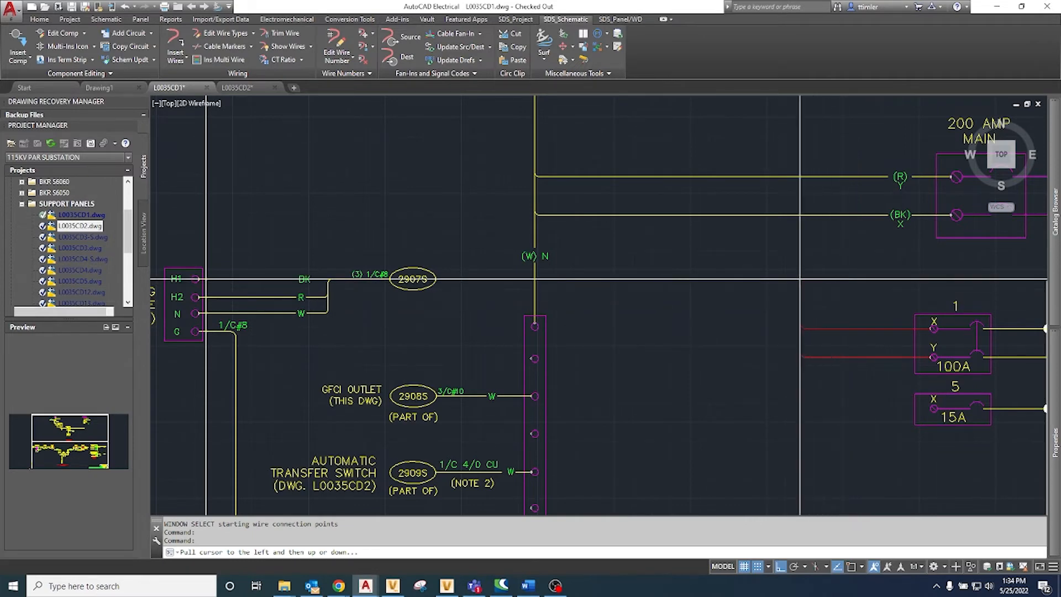
{"action": "left_click", "coordinate": [776, 279]}
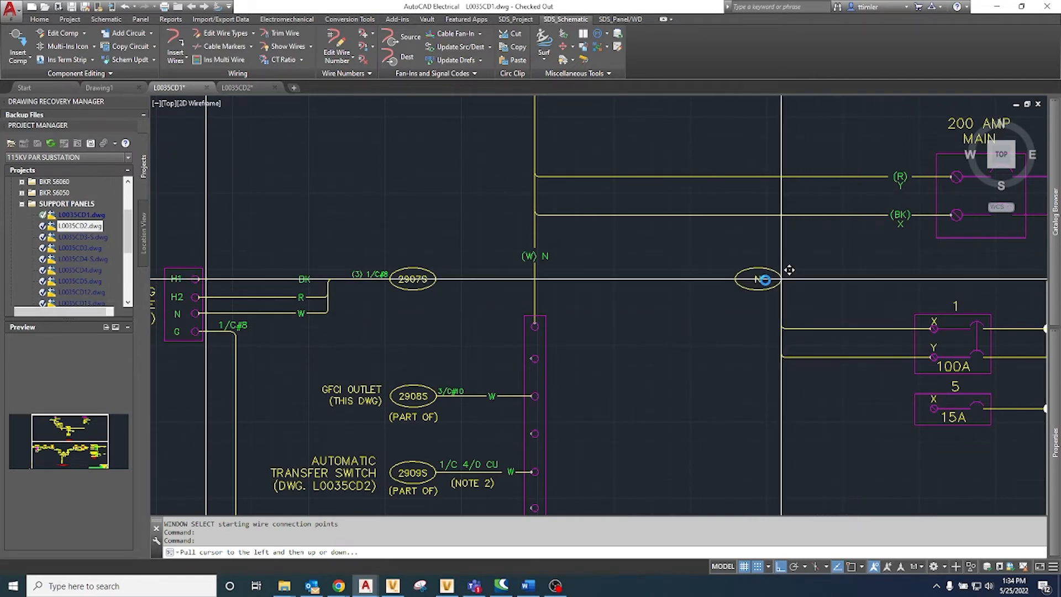
Step: With snap off, slide the destination symbol onto the 2907S source oval and accept its cable marker data
{"action": "scroll", "coordinate": [431, 279], "scroll_direction": "up", "scroll_amount": 6}
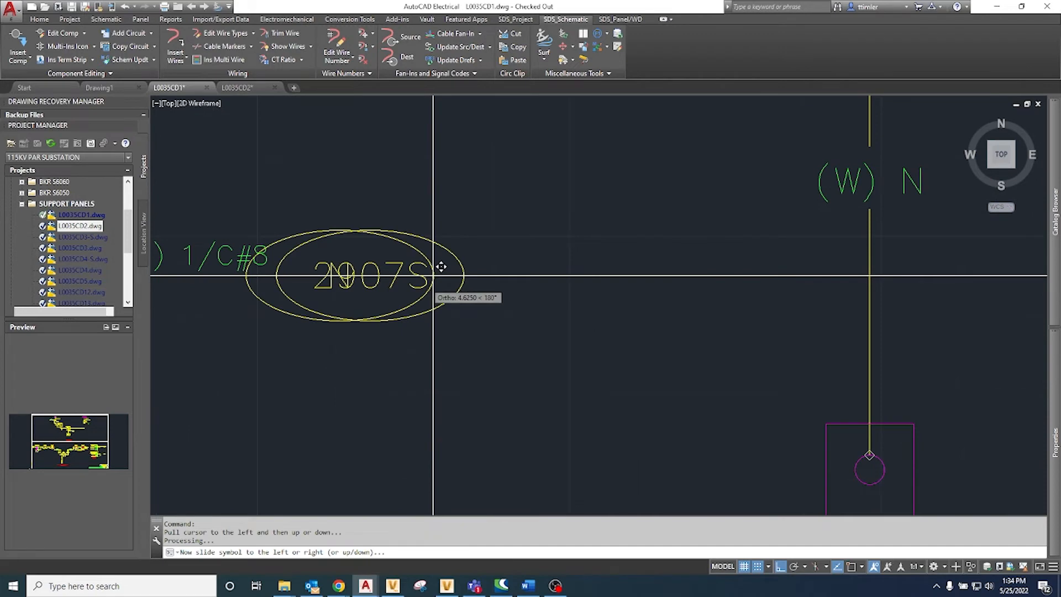
{"action": "scroll", "coordinate": [440, 267], "scroll_direction": "up", "scroll_amount": 8}
{"action": "key", "text": "F9"}
{"action": "scroll", "coordinate": [578, 205], "scroll_direction": "up", "scroll_amount": 8}
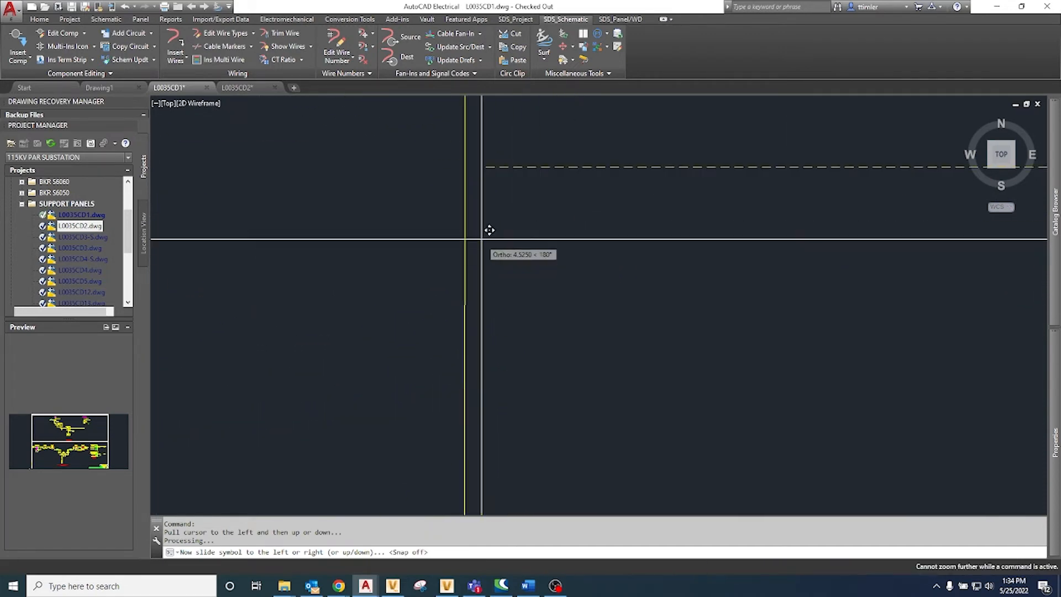
{"action": "left_click", "coordinate": [473, 161]}
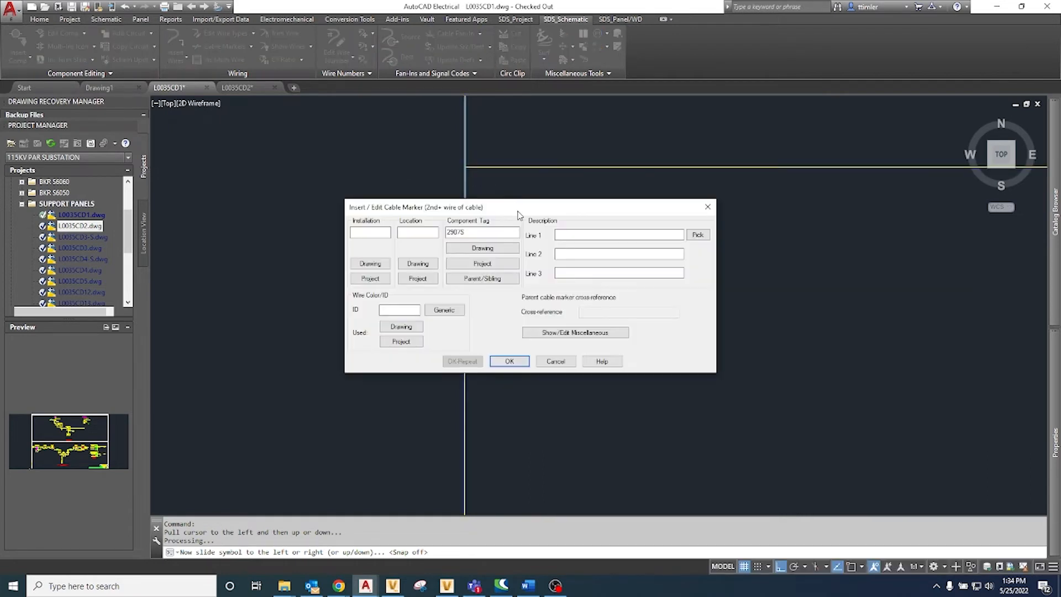
{"action": "left_click", "coordinate": [509, 361]}
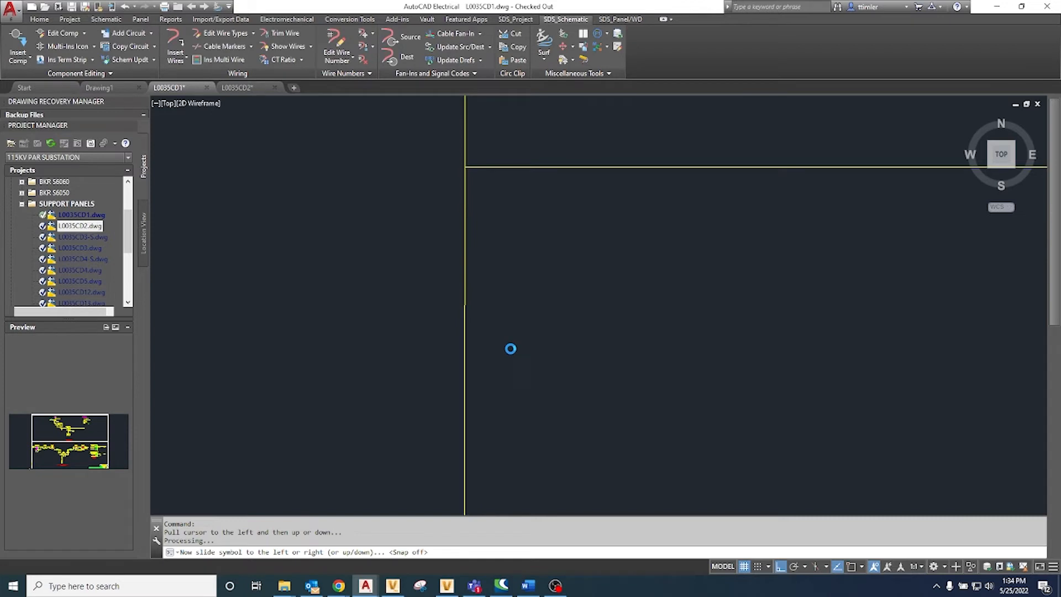
Step: Change the destination arrow on the 100A breaker's Y conductor to description R
{"action": "scroll", "coordinate": [554, 328], "scroll_direction": "down", "scroll_amount": 10}
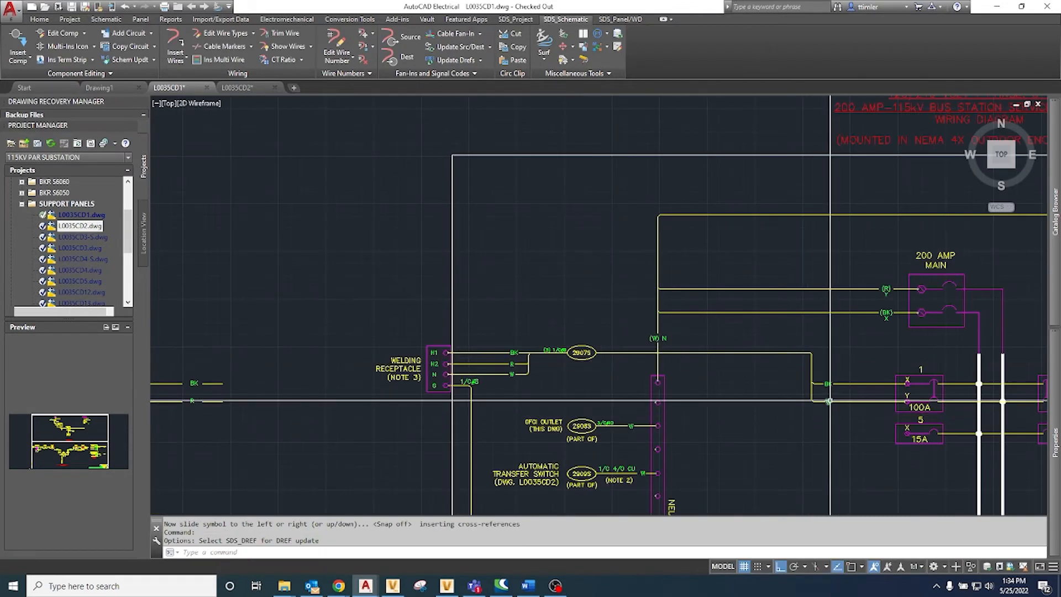
{"action": "right_click", "coordinate": [829, 401]}
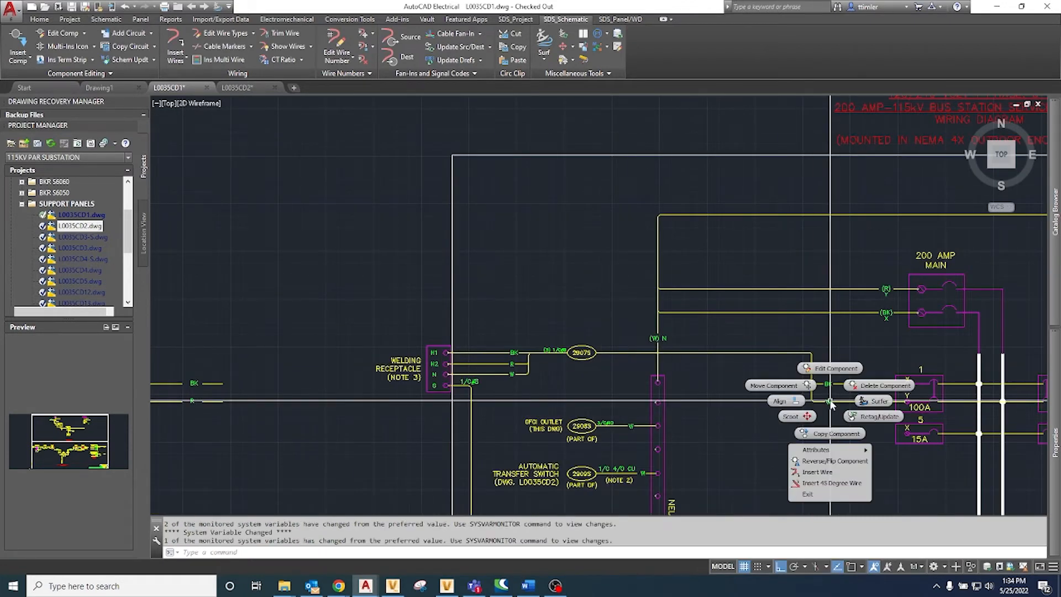
{"action": "left_click", "coordinate": [830, 368]}
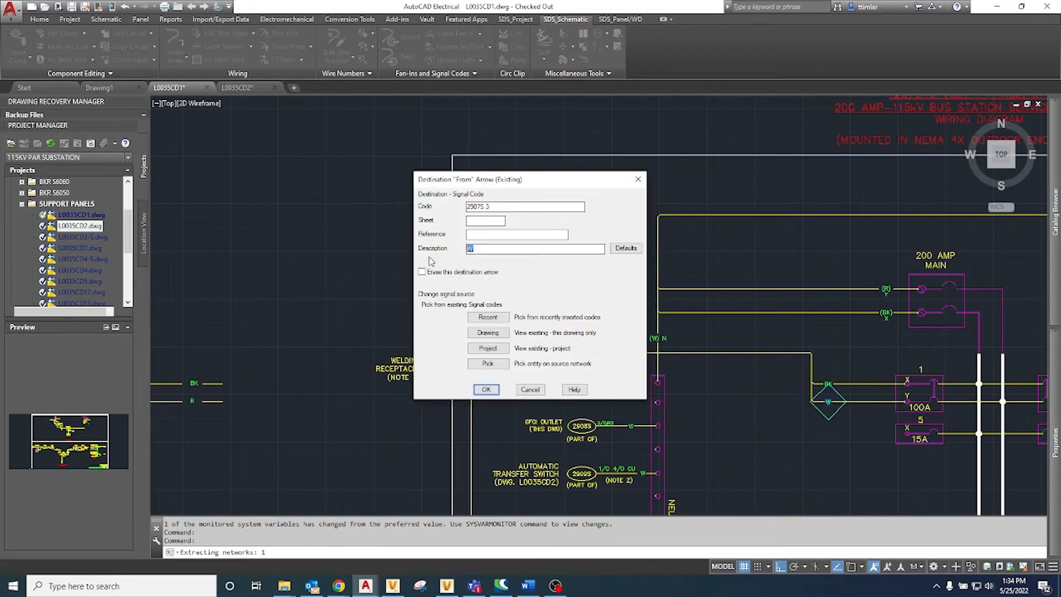
{"action": "left_click", "coordinate": [486, 390]}
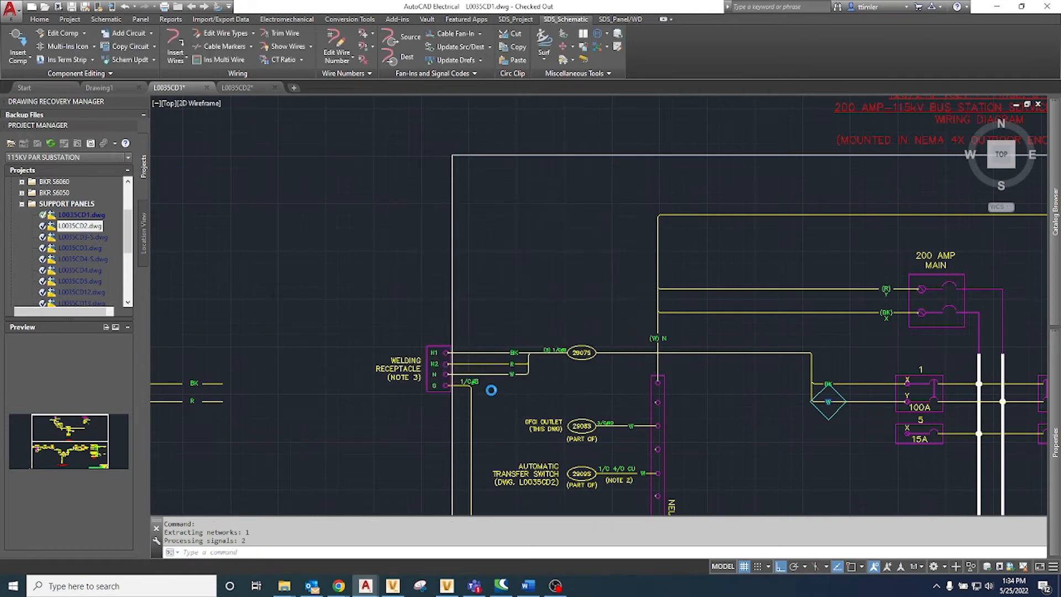
Step: Hide the ??? placeholder attribute between the BK and R markers at the 100A breaker
{"action": "right_click", "coordinate": [828, 397]}
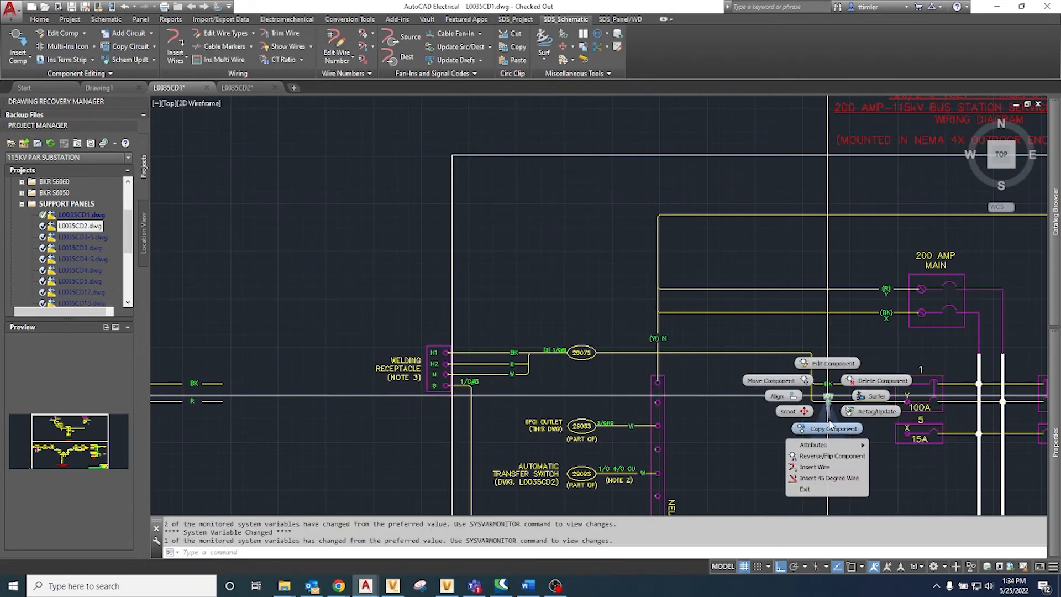
{"action": "mouse_move", "coordinate": [845, 445]}
{"action": "left_click", "coordinate": [884, 469]}
{"action": "left_click", "coordinate": [827, 397]}
{"action": "right_click", "coordinate": [827, 396]}
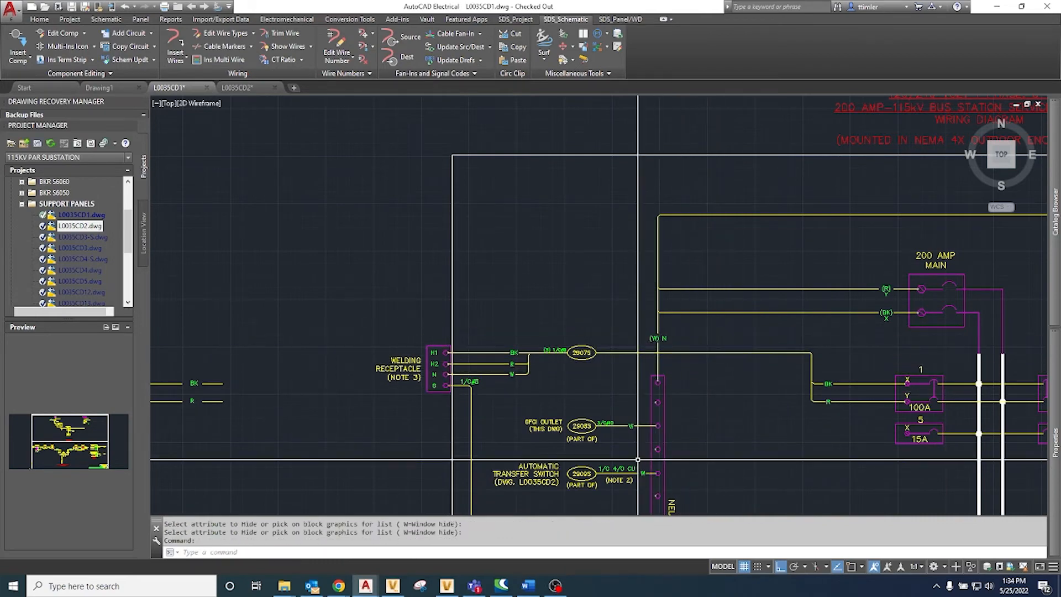
Step: Add a 2907S destination fan-in with a new wire stub from the neutral bus's second terminal, placing its symbol above the source oval
{"action": "scroll", "coordinate": [658, 349], "scroll_direction": "down", "scroll_amount": 2}
{"action": "scroll", "coordinate": [642, 420], "scroll_direction": "up", "scroll_amount": 2}
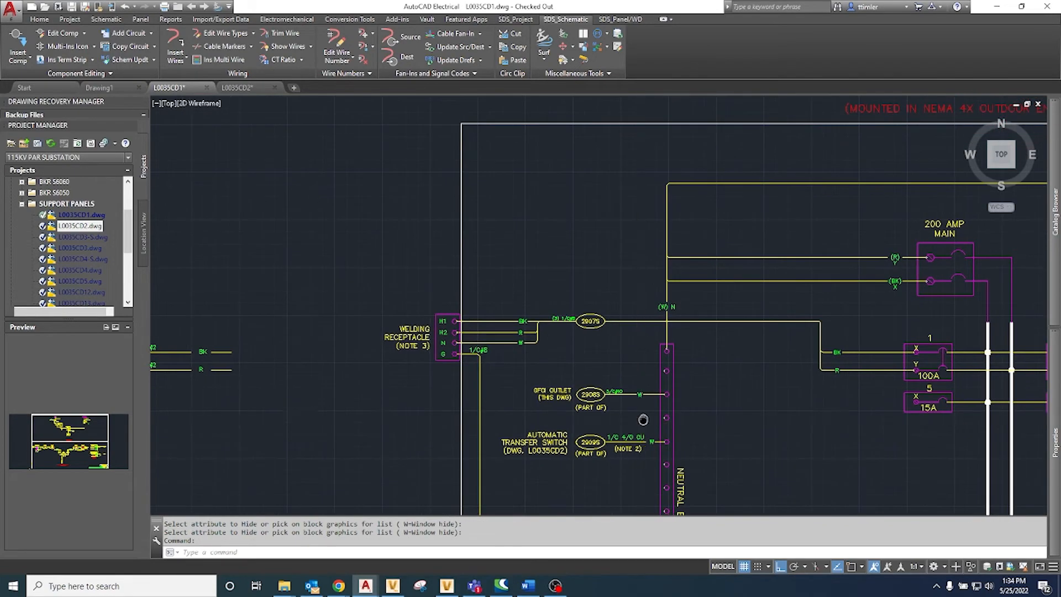
{"action": "scroll", "coordinate": [760, 332], "scroll_direction": "down", "scroll_amount": 3}
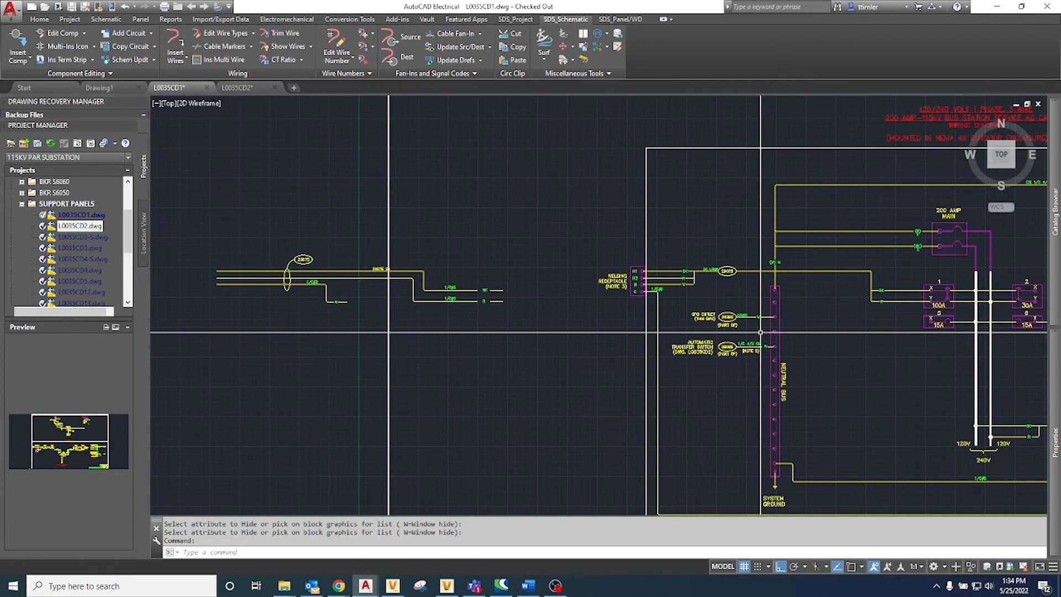
{"action": "scroll", "coordinate": [762, 332], "scroll_direction": "up", "scroll_amount": 4}
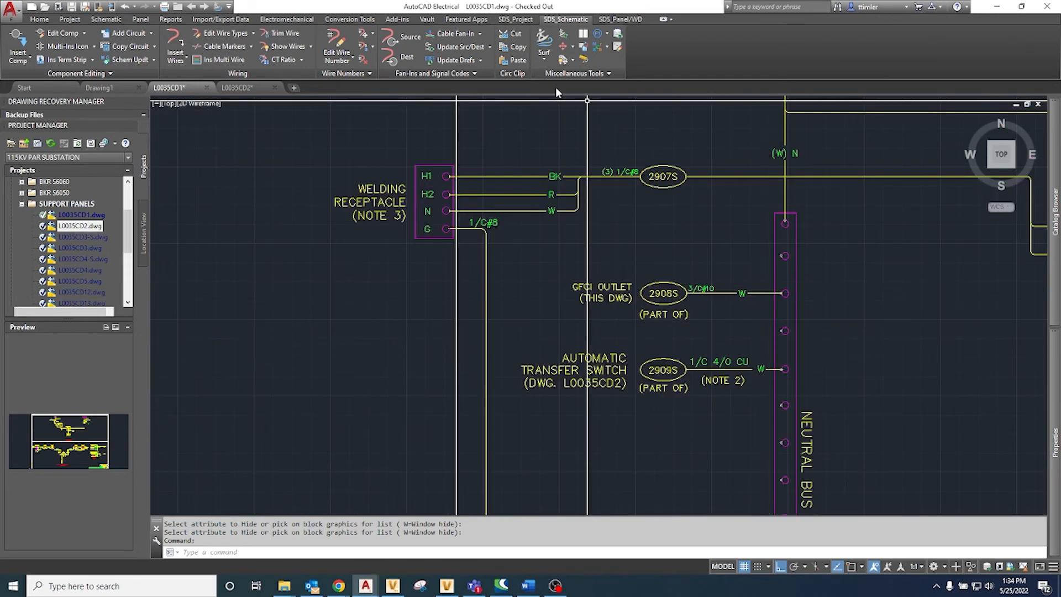
{"action": "middle_click_drag", "start_coordinate": [583, 162], "coordinate": [582, 203]}
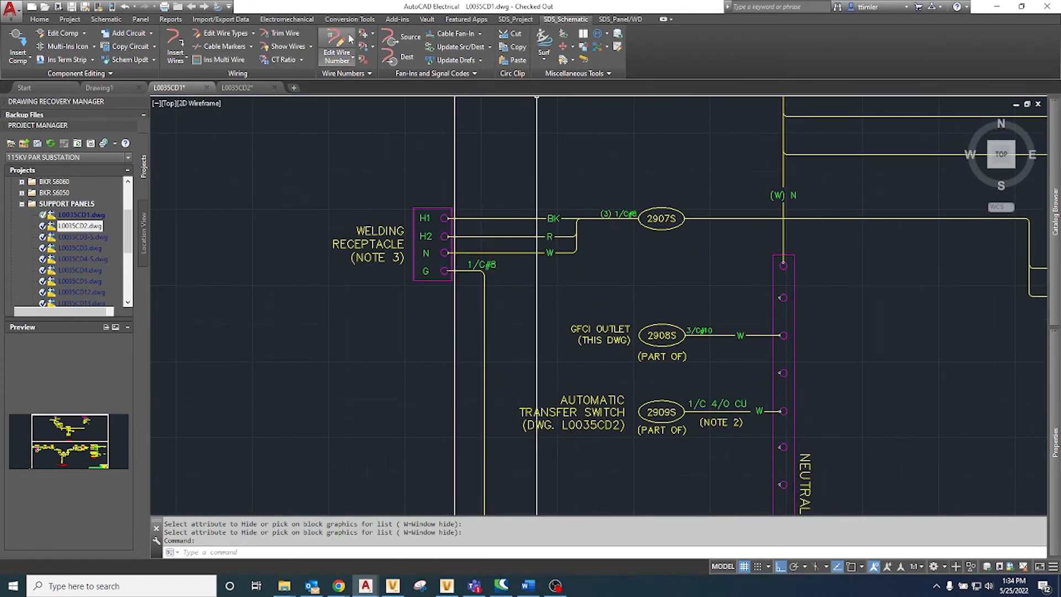
{"action": "left_click", "coordinate": [445, 33]}
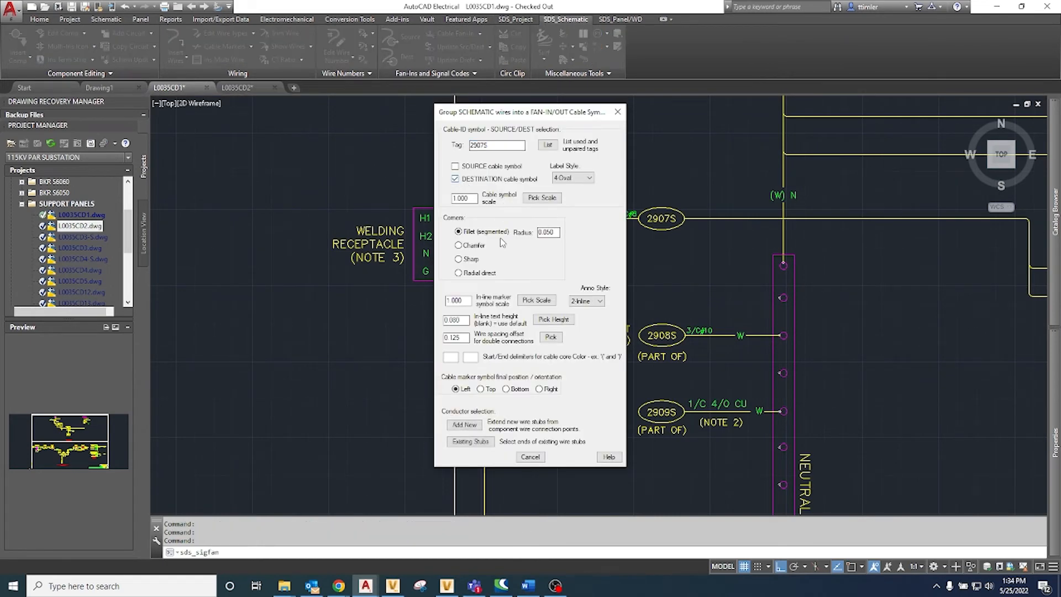
{"action": "left_click", "coordinate": [463, 425]}
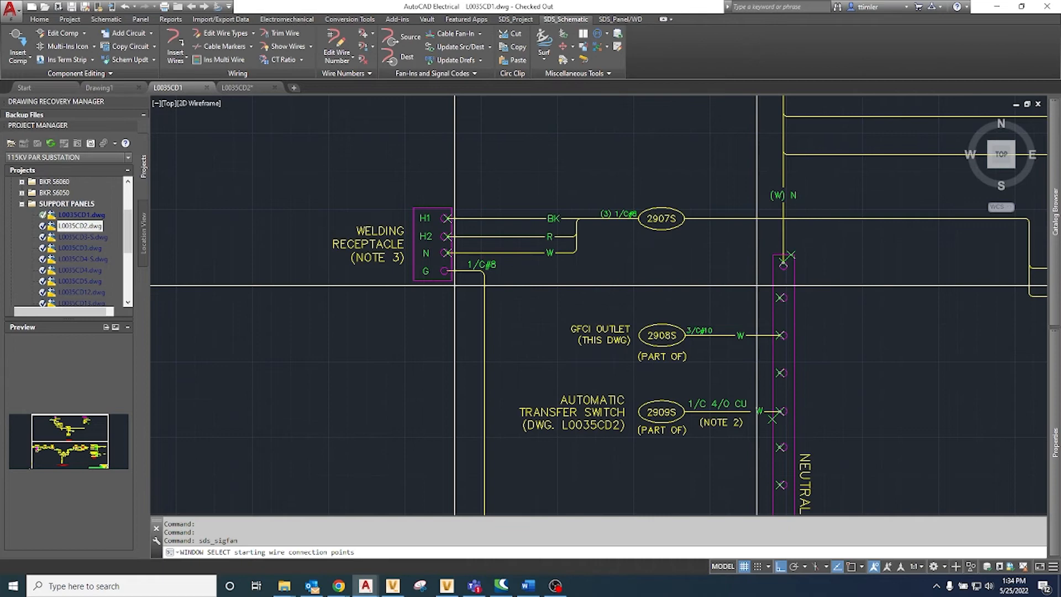
{"action": "left_click", "coordinate": [756, 285]}
{"action": "left_click", "coordinate": [782, 312]}
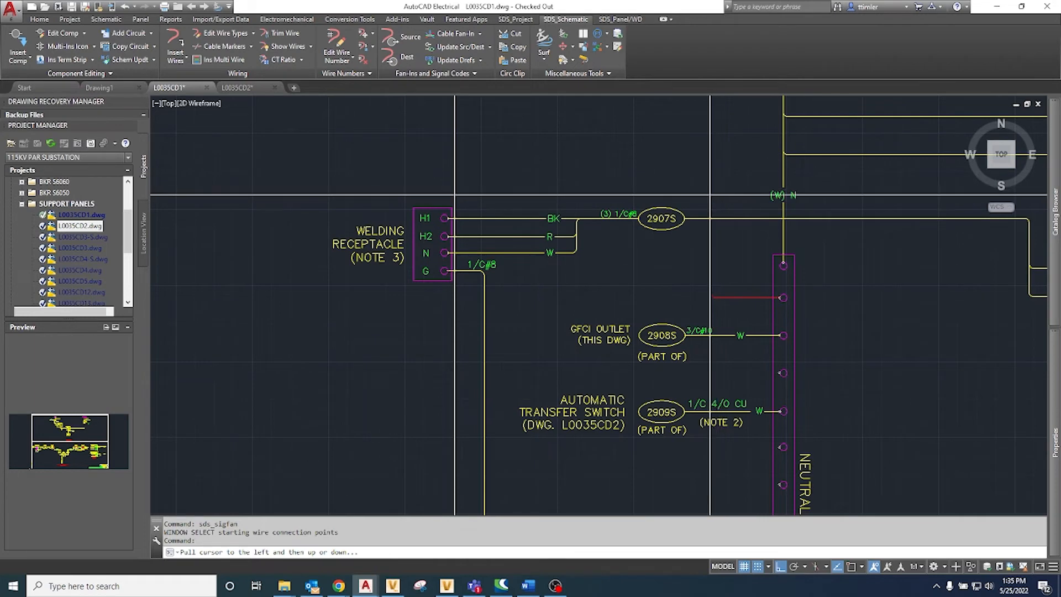
{"action": "left_click", "coordinate": [681, 186]}
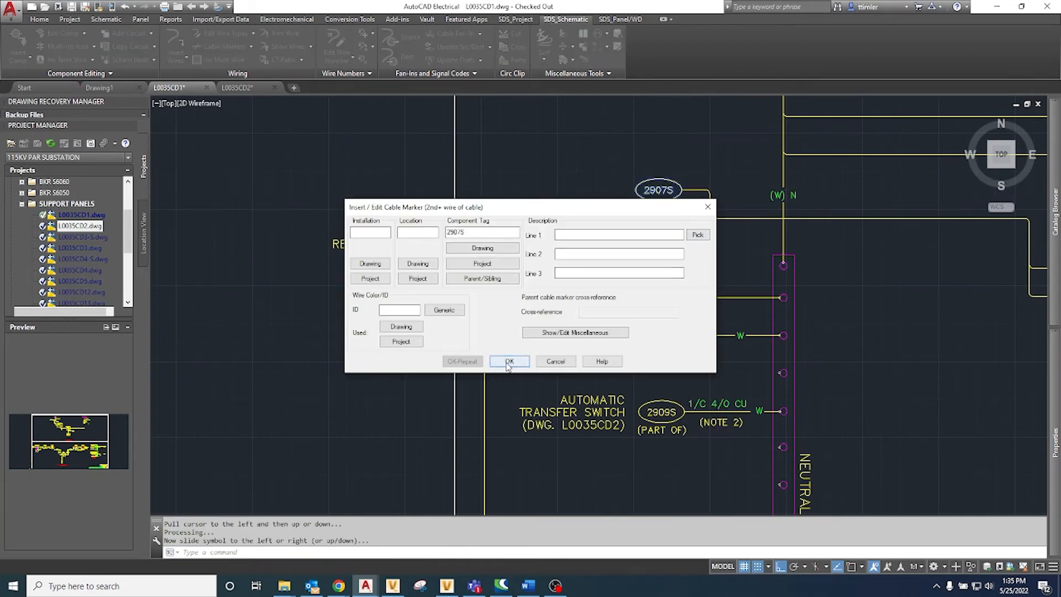
{"action": "left_click", "coordinate": [508, 362]}
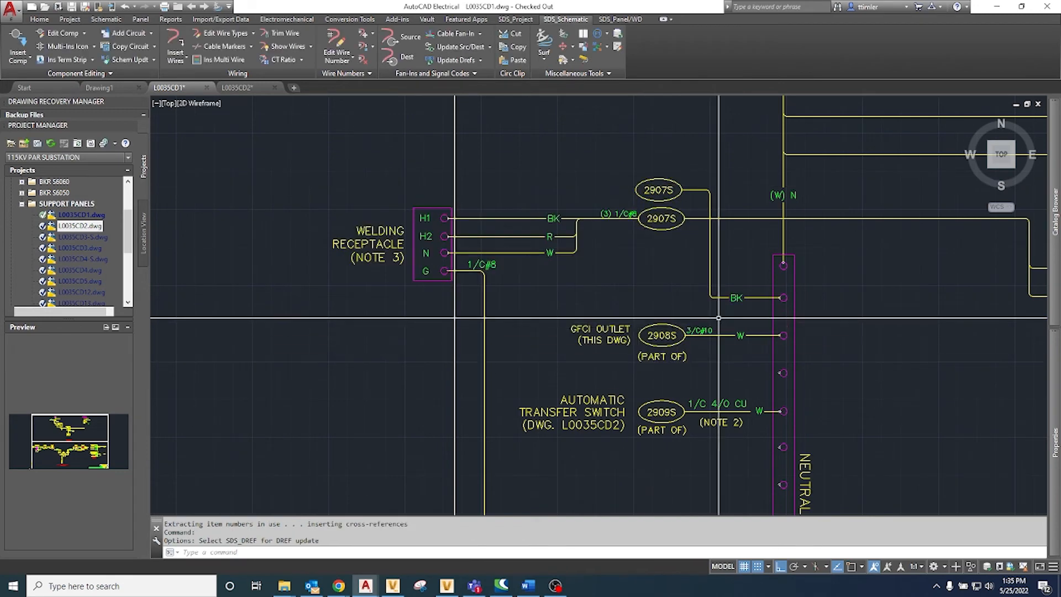
Step: Change the destination arrow on the neutral bus's new conductor to description W
{"action": "right_click", "coordinate": [738, 298]}
{"action": "left_click", "coordinate": [738, 265]}
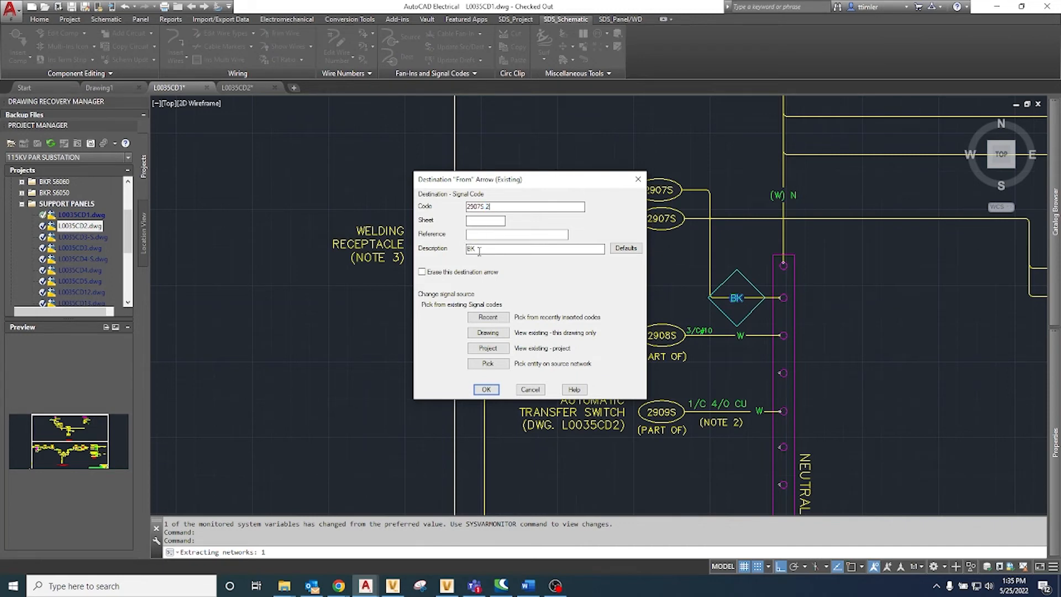
{"action": "left_click", "coordinate": [494, 393]}
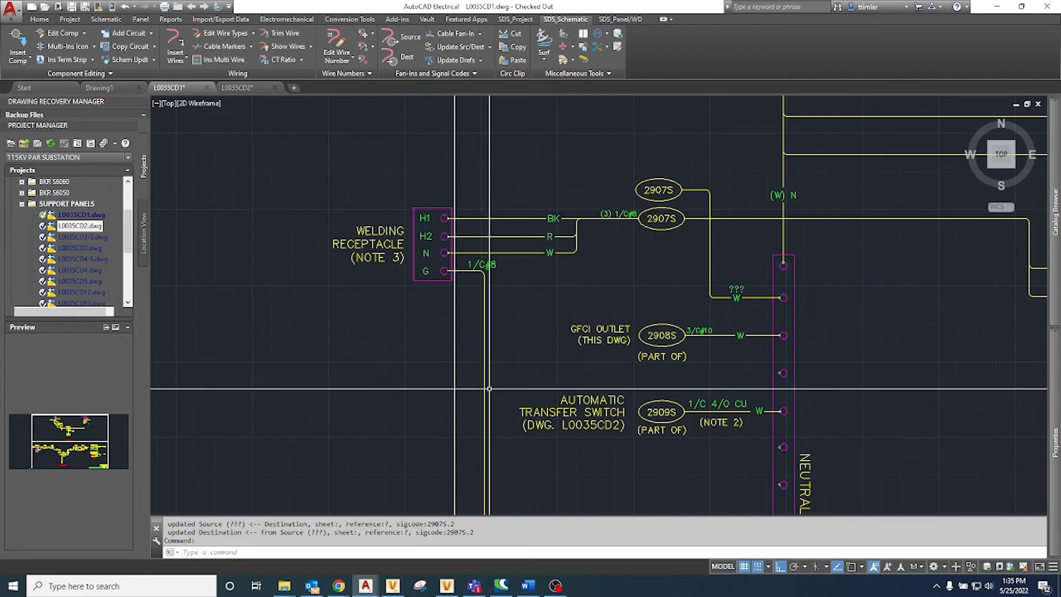
Step: Hide the ??? placeholder attribute above the W marker at the neutral bus
{"action": "right_click", "coordinate": [738, 295]}
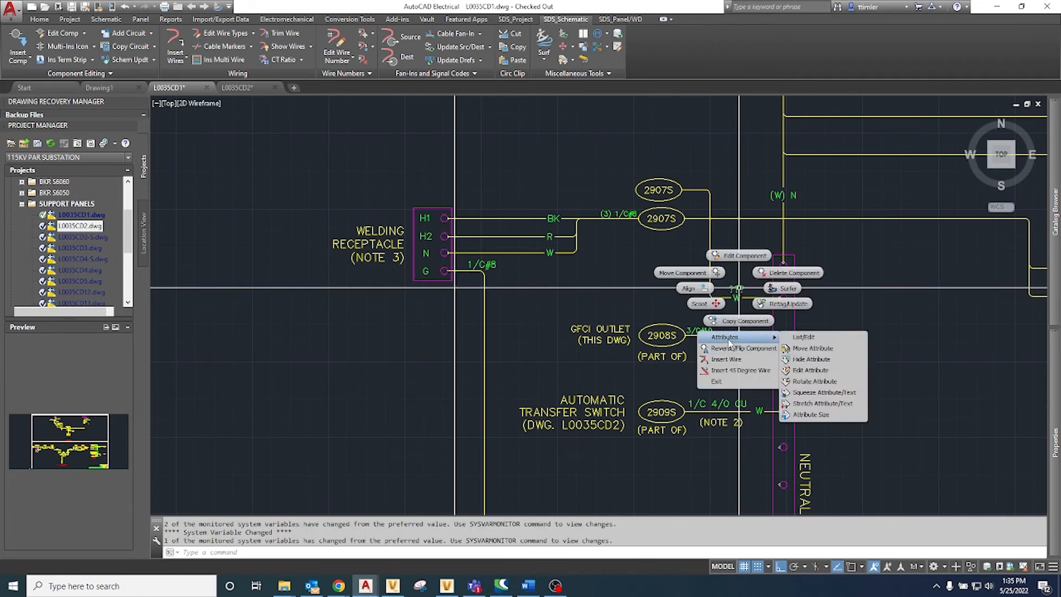
{"action": "mouse_move", "coordinate": [774, 338]}
{"action": "left_click", "coordinate": [812, 358]}
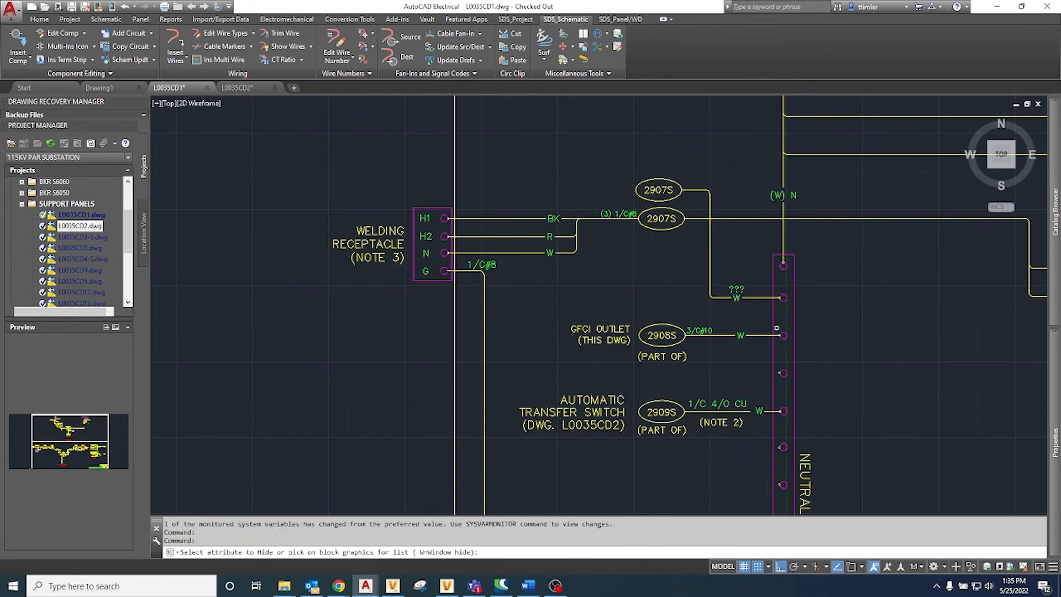
{"action": "left_click", "coordinate": [736, 291]}
{"action": "key", "text": "Return"}
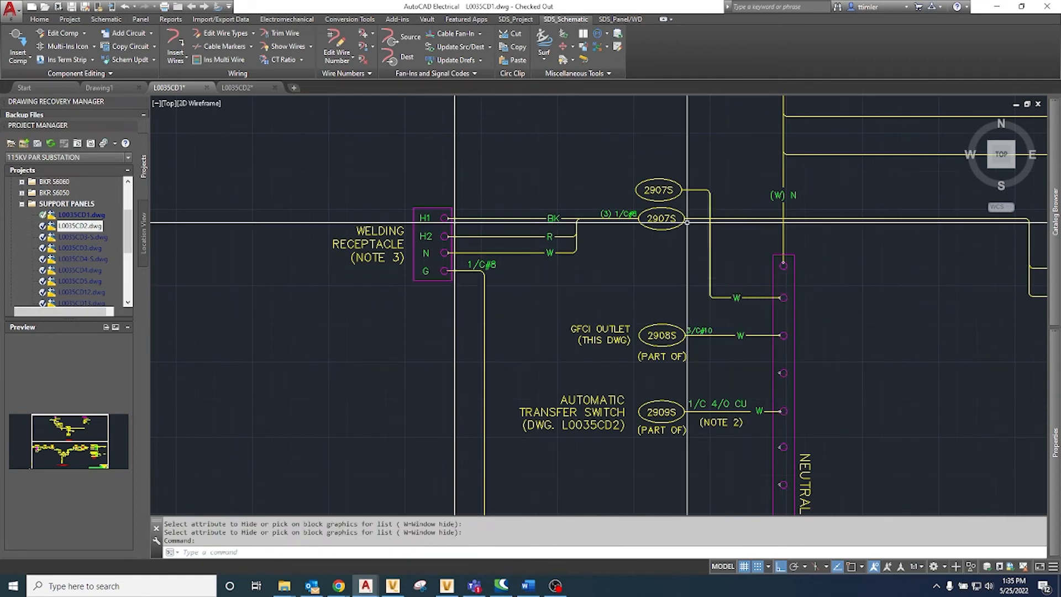
Step: Add a fan-in corner joining the neutral bus wire to the 2907S horizontal run, and shorten the vertical wire's upper end to meet it
{"action": "left_click", "coordinate": [480, 33]}
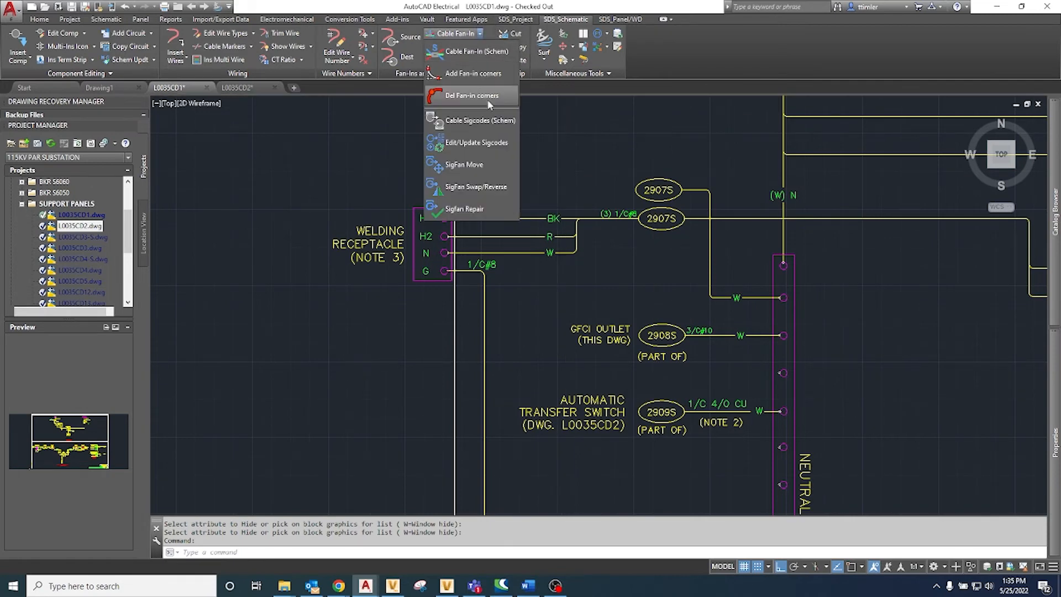
{"action": "left_click", "coordinate": [467, 75]}
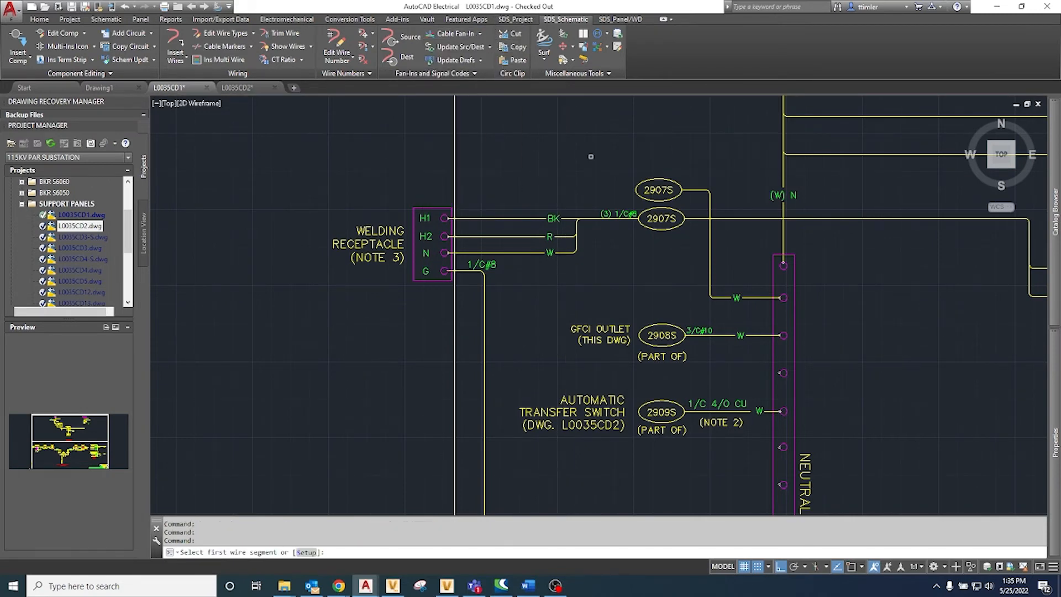
{"action": "left_click", "coordinate": [705, 218]}
{"action": "key", "text": "Escape"}
{"action": "left_click", "coordinate": [710, 198]}
{"action": "left_click", "coordinate": [710, 195]}
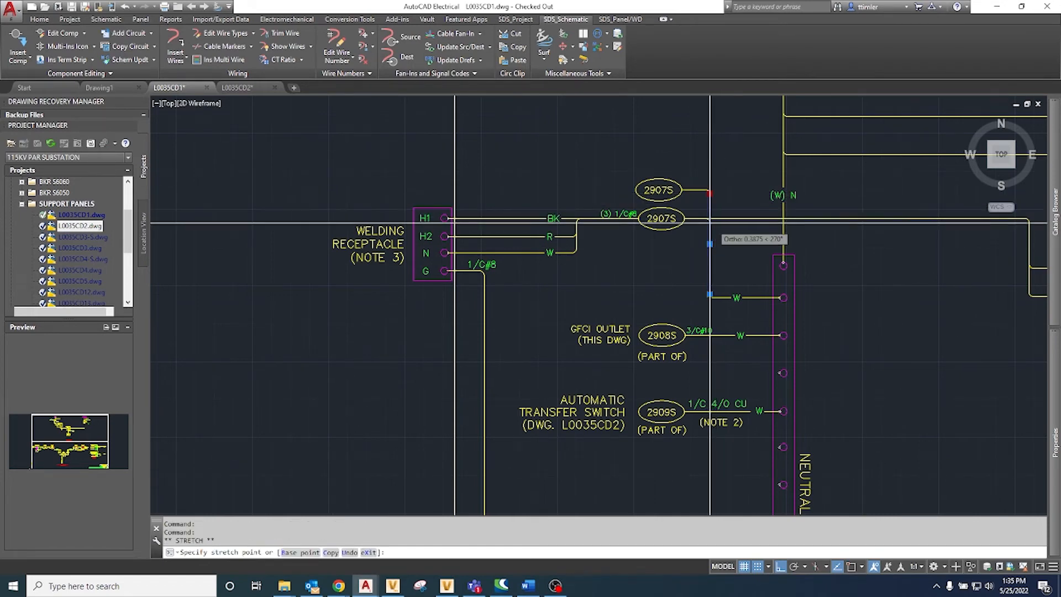
{"action": "left_click", "coordinate": [735, 221]}
{"action": "key", "text": "Escape"}
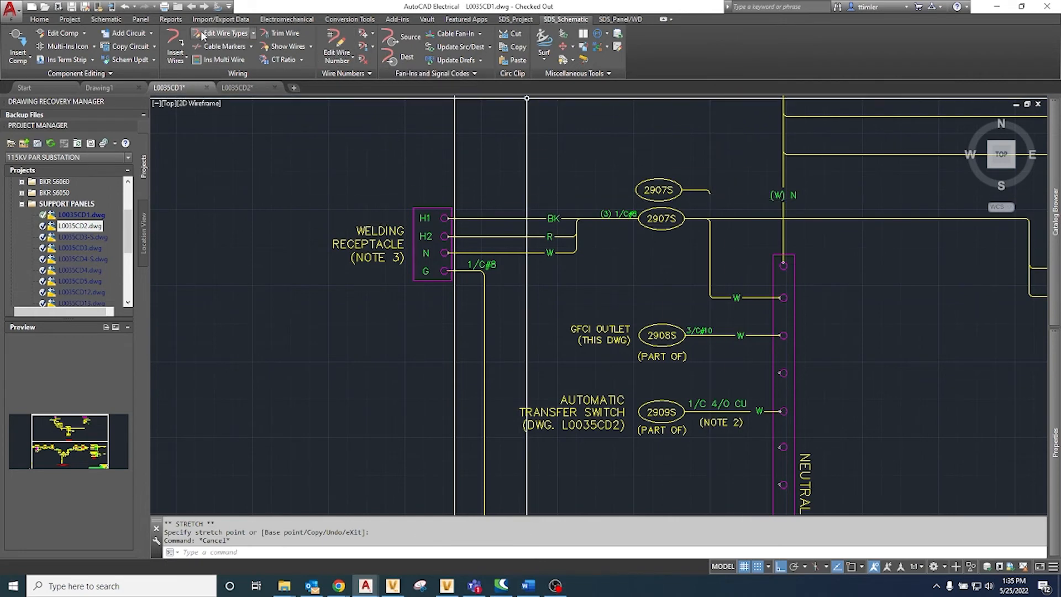
Step: Delete the extra 2907S destination symbol above the source oval together with its leftover wire stub
{"action": "left_click", "coordinate": [83, 20]}
{"action": "left_click", "coordinate": [106, 19]}
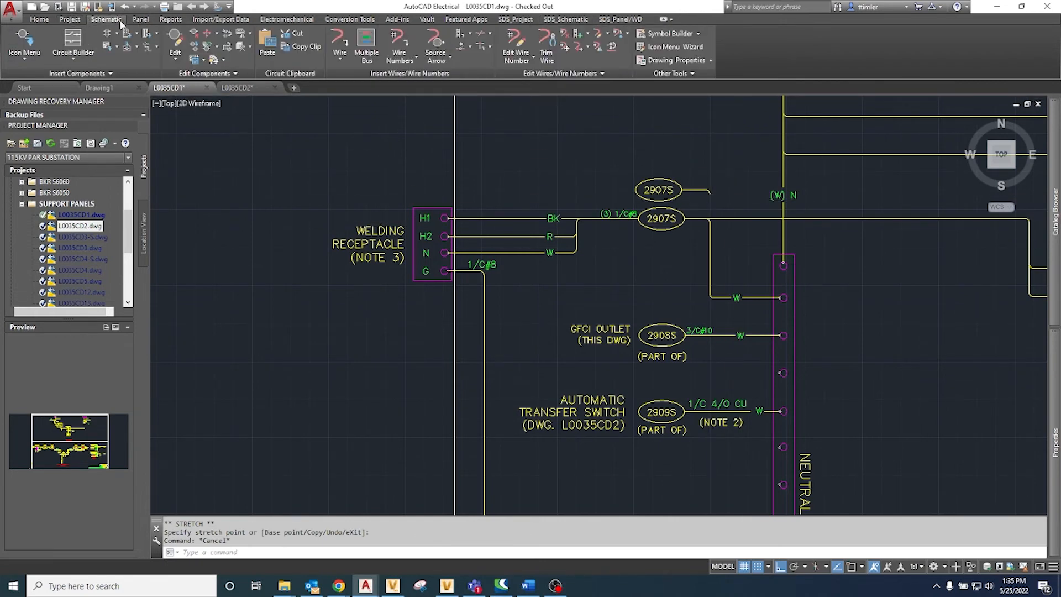
{"action": "left_click", "coordinate": [194, 34]}
{"action": "left_click", "coordinate": [715, 194]}
{"action": "left_click", "coordinate": [651, 170]}
{"action": "right_click", "coordinate": [650, 170]}
{"action": "left_click", "coordinate": [722, 196]}
{"action": "left_click", "coordinate": [680, 167]}
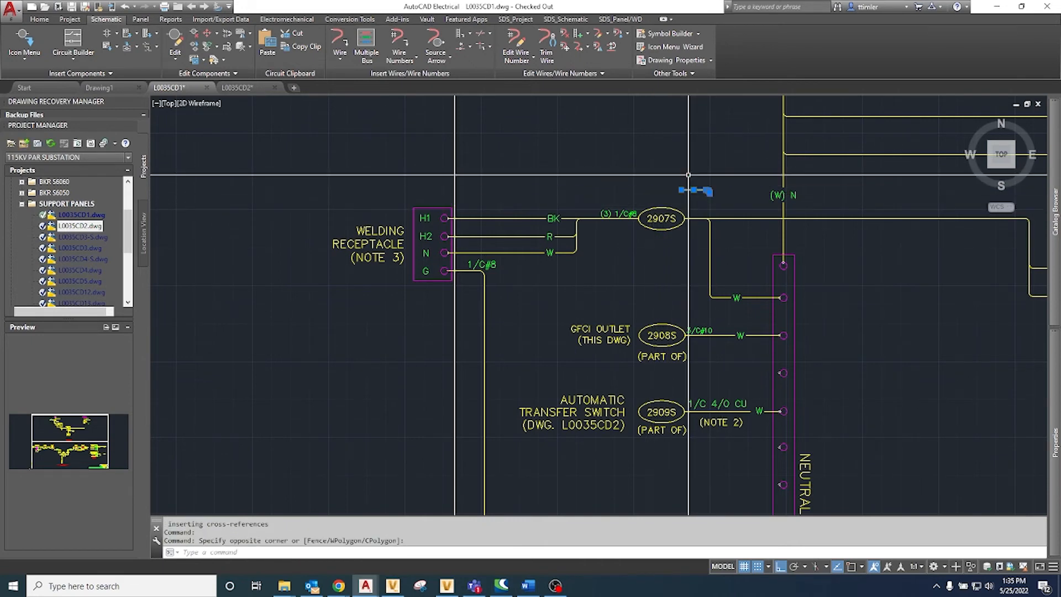
{"action": "key", "text": "Delete"}
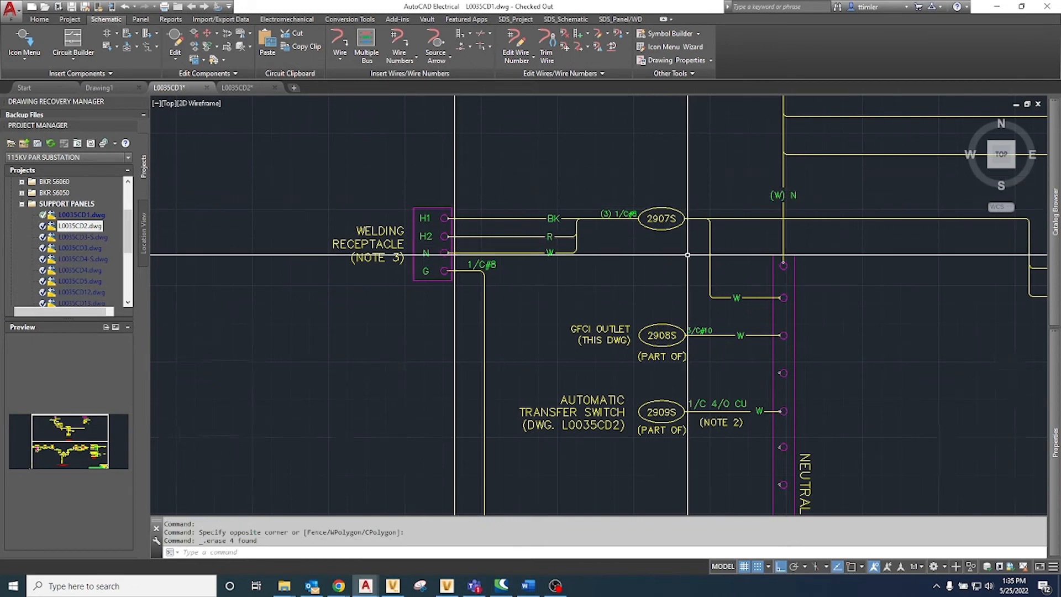
Step: Set the 2907S source marker's description to (3) 1/C#2 and update its related components in Normal mode, including descriptions
{"action": "scroll", "coordinate": [687, 257], "scroll_direction": "down", "scroll_amount": 5}
{"action": "scroll", "coordinate": [489, 273], "scroll_direction": "up", "scroll_amount": 5}
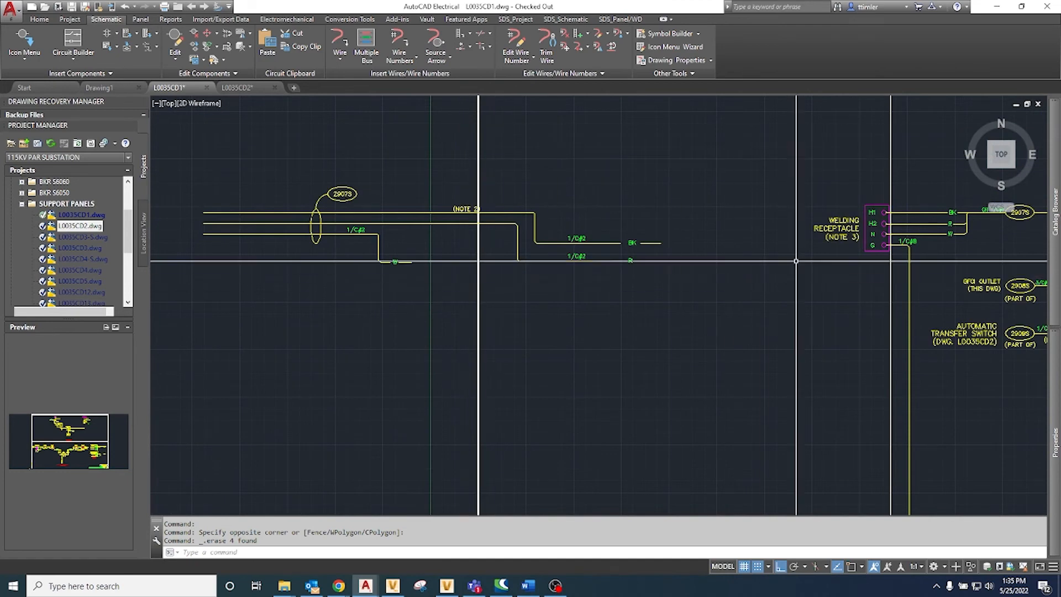
{"action": "scroll", "coordinate": [888, 226], "scroll_direction": "up", "scroll_amount": 2}
{"action": "right_click", "coordinate": [917, 216]}
{"action": "left_click", "coordinate": [917, 183]}
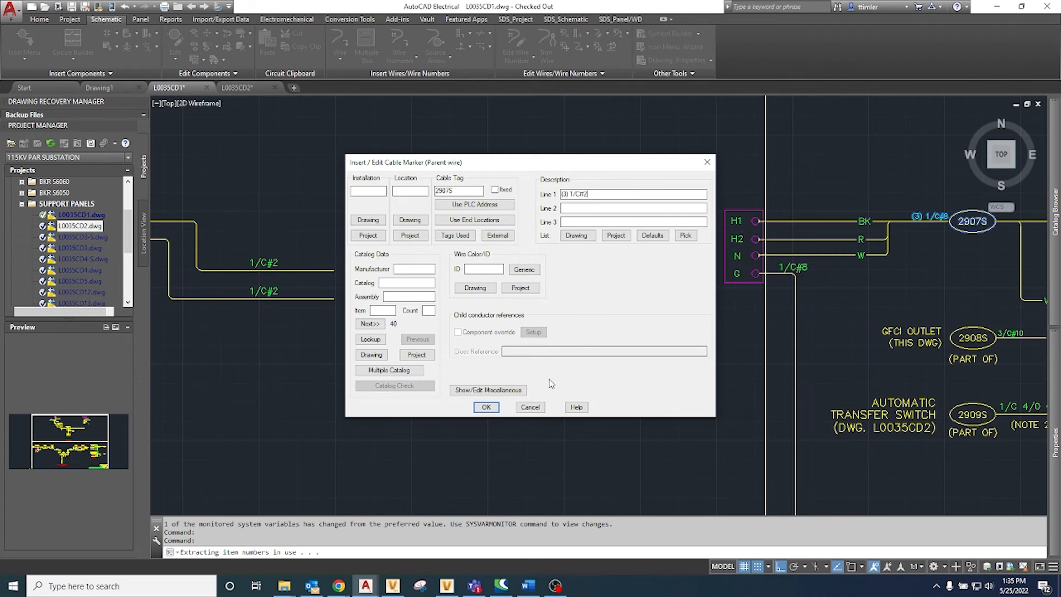
{"action": "left_click", "coordinate": [494, 409]}
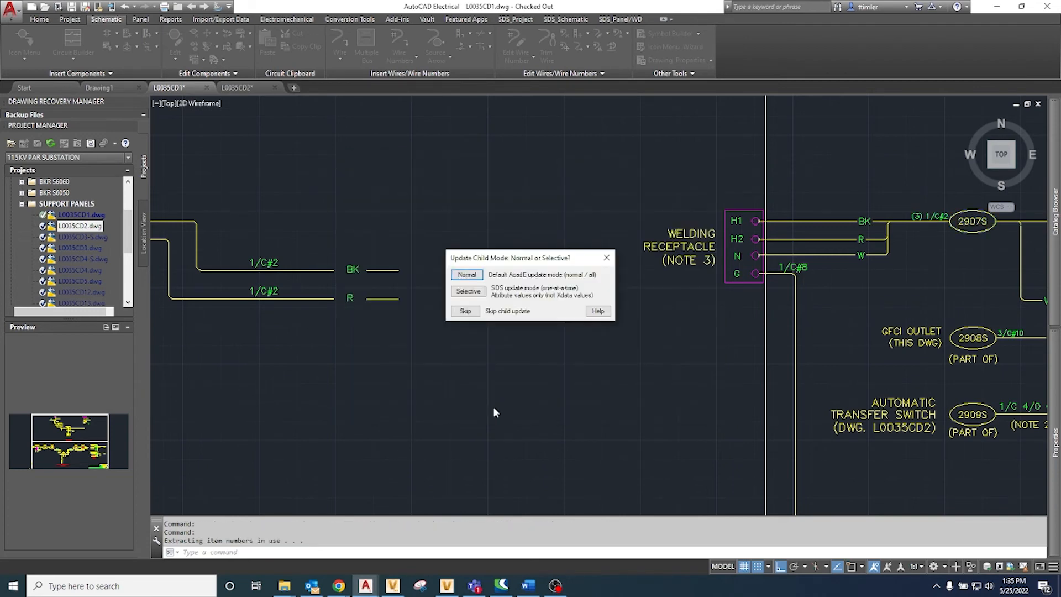
{"action": "left_click", "coordinate": [466, 275]}
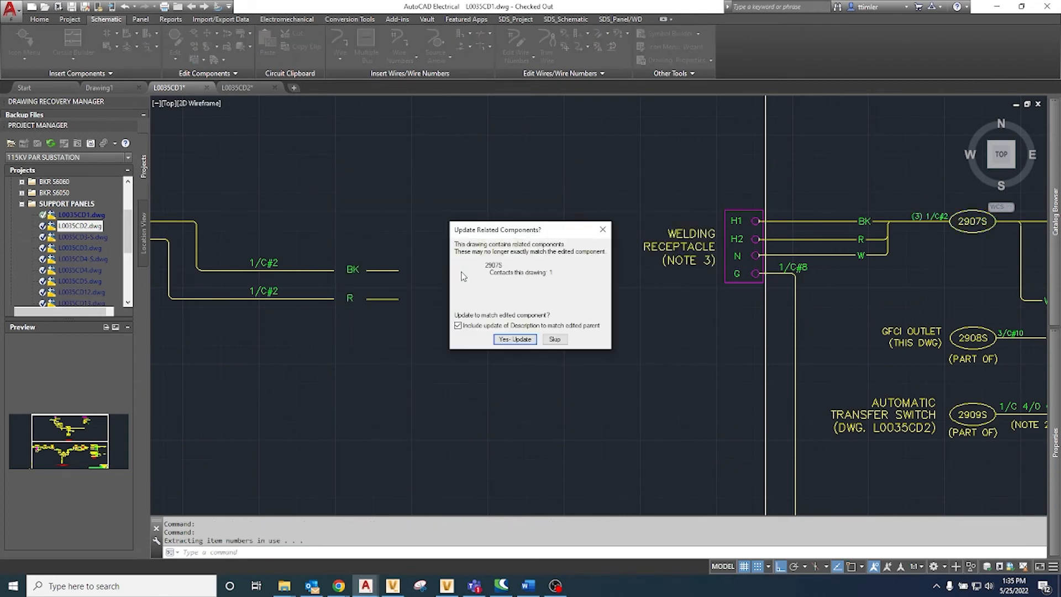
{"action": "left_click", "coordinate": [509, 339]}
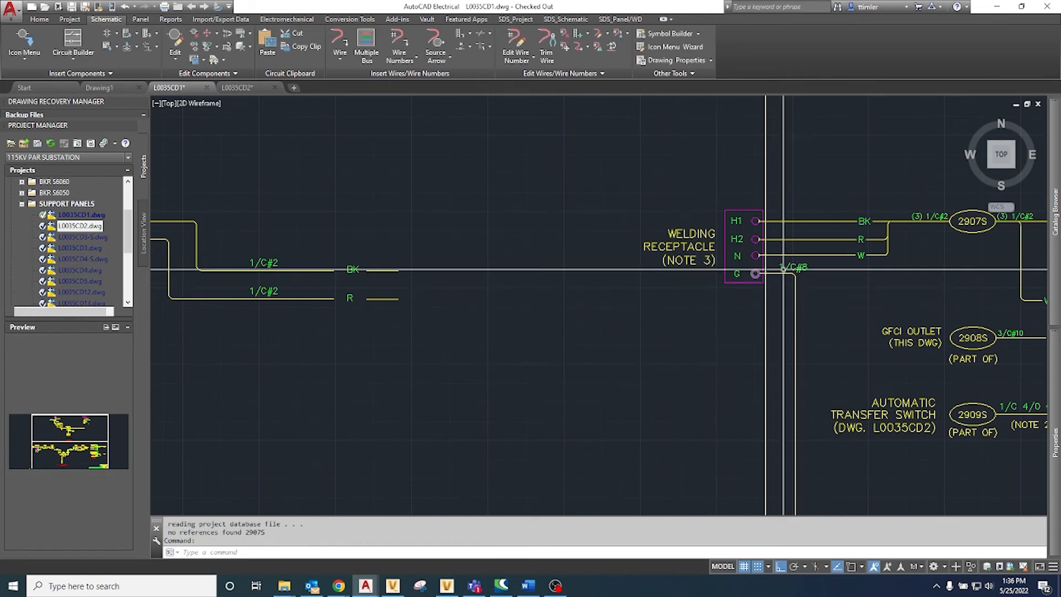
{"action": "right_click", "coordinate": [827, 243]}
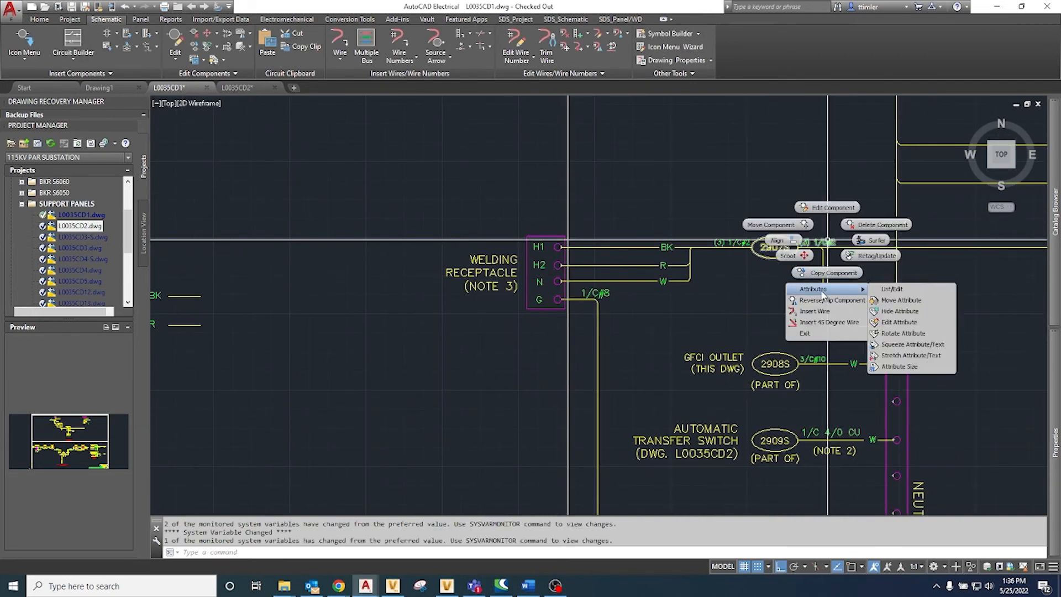
{"action": "mouse_move", "coordinate": [839, 290]}
{"action": "left_click", "coordinate": [876, 300]}
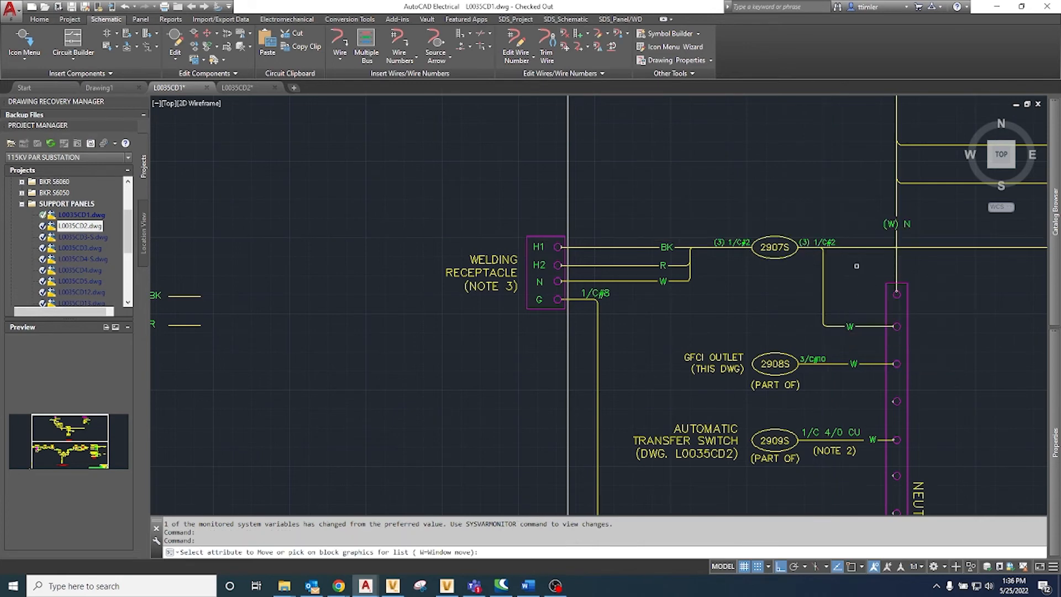
{"action": "key", "text": "Escape"}
Step: Hide the duplicate (3) 1/C#2 description on the destination side of the 2907S oval
{"action": "right_click", "coordinate": [823, 242]}
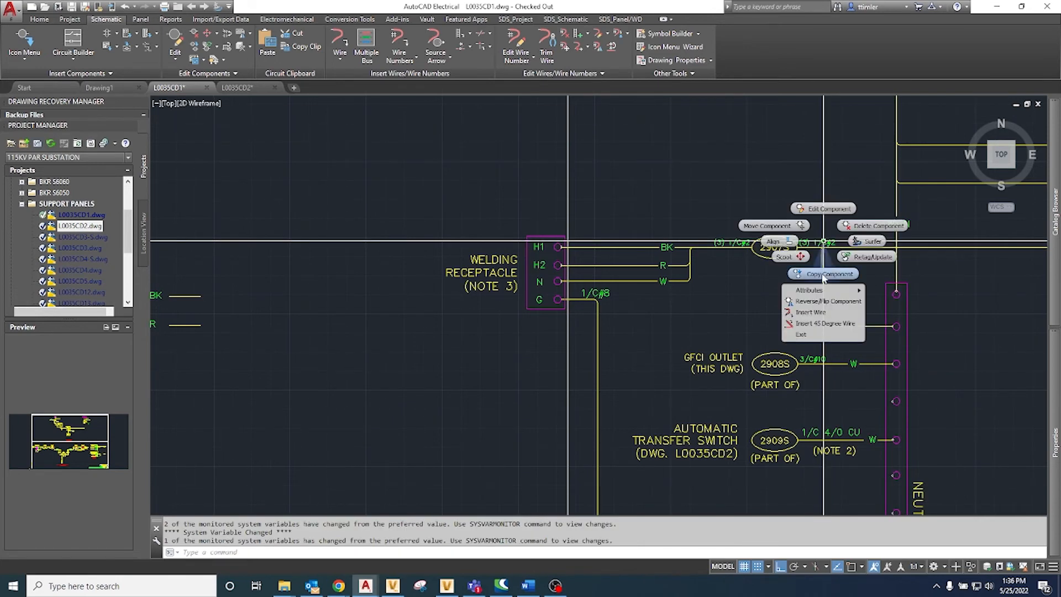
{"action": "mouse_move", "coordinate": [839, 289]}
{"action": "left_click", "coordinate": [884, 313]}
{"action": "left_click", "coordinate": [832, 242]}
{"action": "right_click", "coordinate": [832, 242]}
{"action": "scroll", "coordinate": [834, 242], "scroll_direction": "down", "scroll_amount": 6}
{"action": "scroll", "coordinate": [544, 242], "scroll_direction": "up", "scroll_amount": 4}
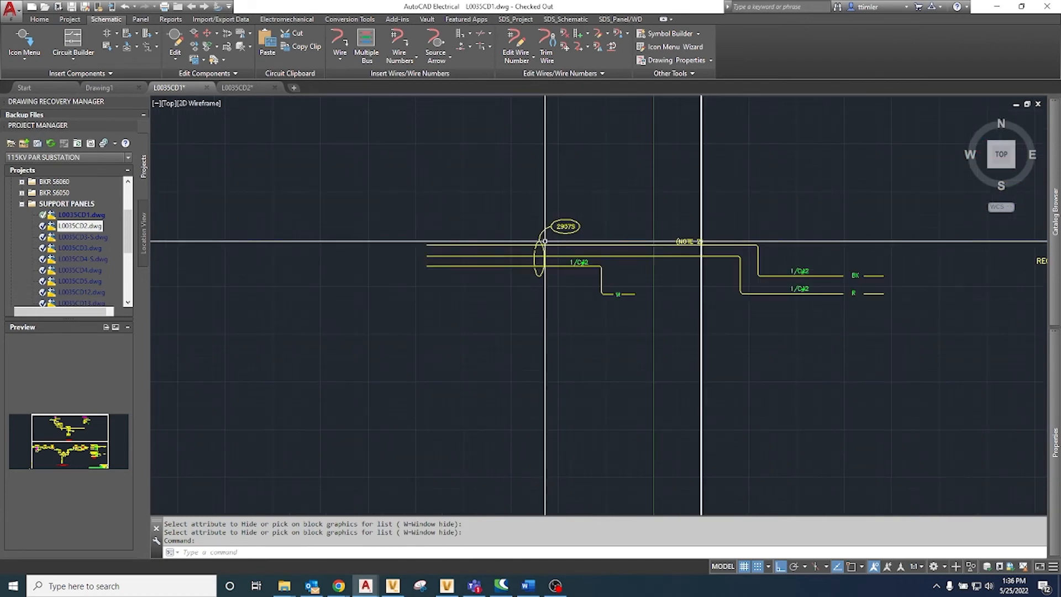
{"action": "middle_click_drag", "start_coordinate": [545, 241], "coordinate": [456, 243]}
{"action": "left_click", "coordinate": [332, 190]}
{"action": "left_click", "coordinate": [861, 352]}
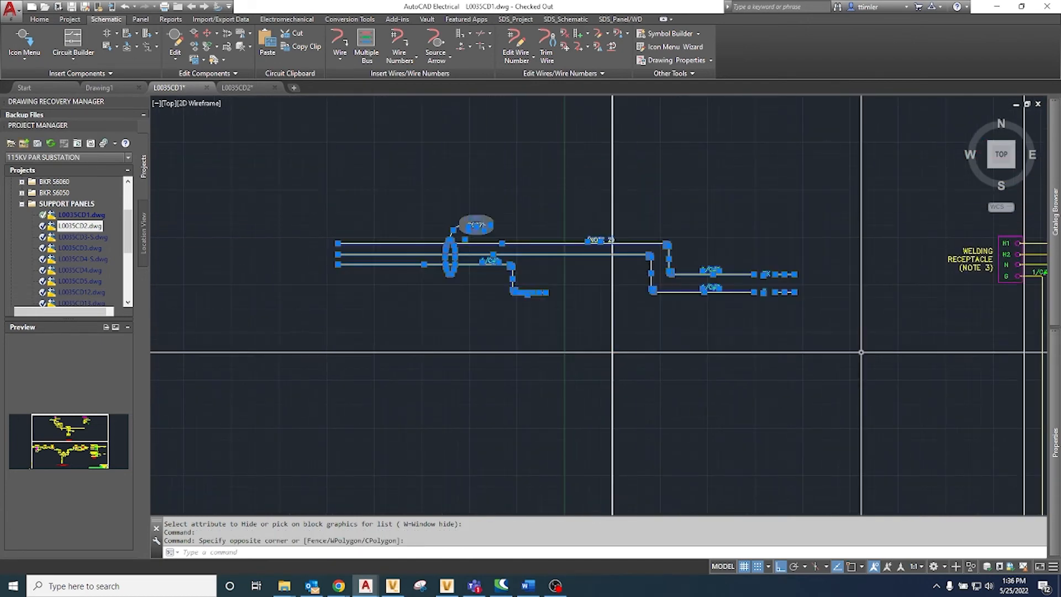
{"action": "key", "text": "Escape"}
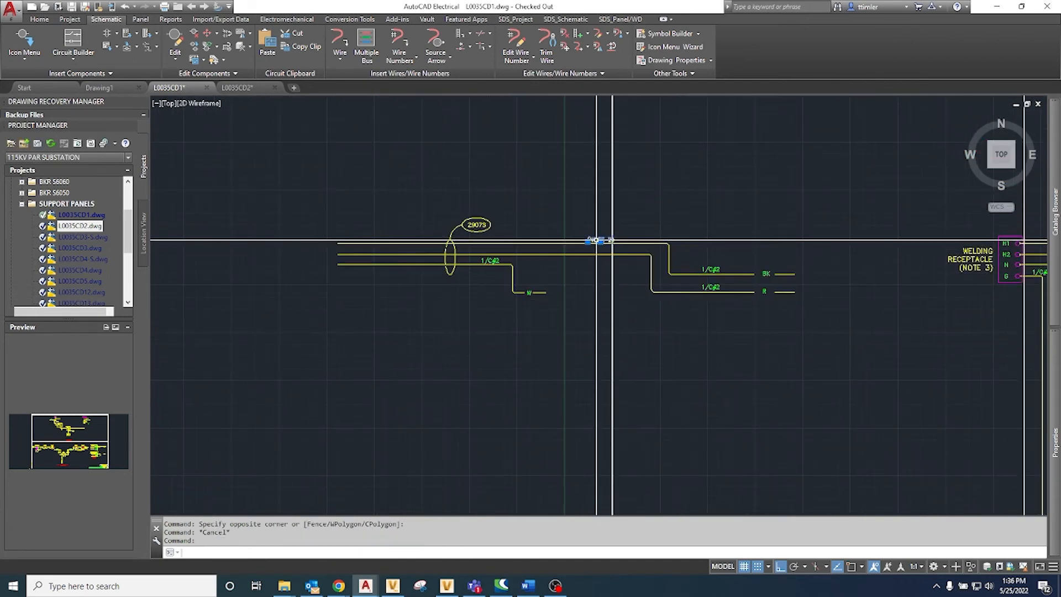
Step: Move the (NOTE 2) text from the old 2907S wiring onto the new 2907S run toward the 100A breaker
{"action": "type", "text": "m"}
{"action": "key", "text": "space"}
{"action": "left_click", "coordinate": [596, 240]}
{"action": "middle_click_drag", "start_coordinate": [811, 245], "coordinate": [379, 240]}
{"action": "left_click", "coordinate": [828, 248]}
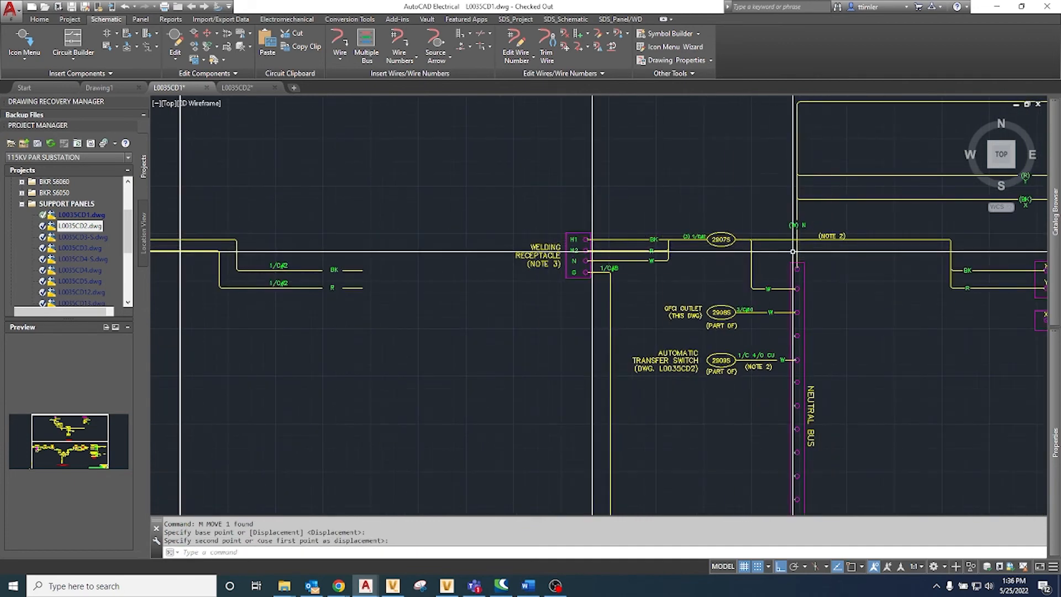
Step: Erase the old 2907S cable wiring, with its markers and labels, set aside outside the panel outline
{"action": "middle_click_drag", "start_coordinate": [441, 273], "coordinate": [734, 277]}
{"action": "left_click", "coordinate": [182, 200]}
{"action": "left_click", "coordinate": [683, 365]}
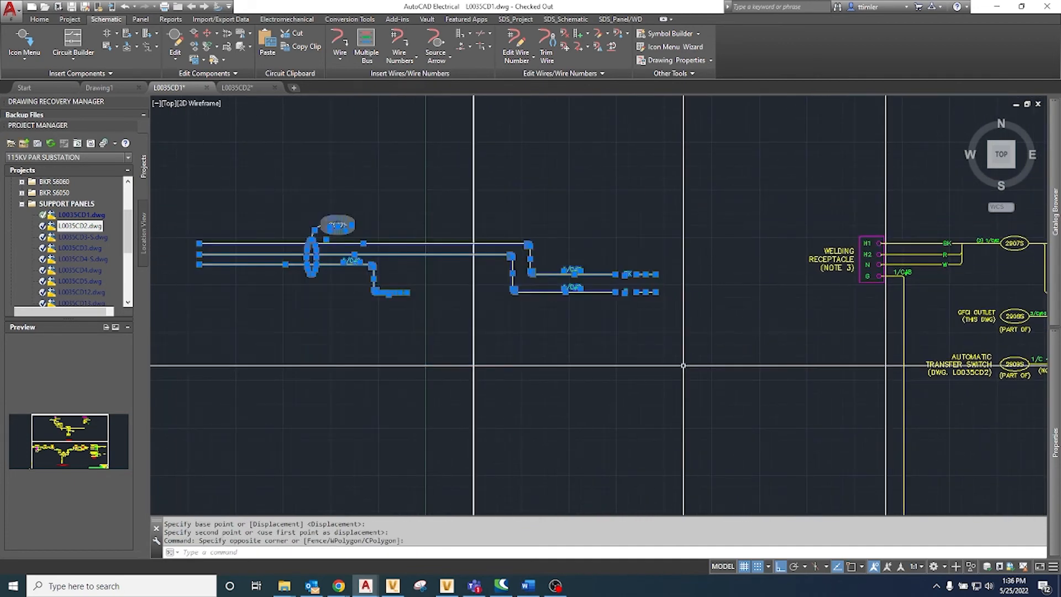
{"action": "key", "text": "Delete"}
{"action": "scroll", "coordinate": [574, 497], "scroll_direction": "down", "scroll_amount": 3}
{"action": "middle_click_drag", "start_coordinate": [561, 511], "coordinate": [400, 511]}
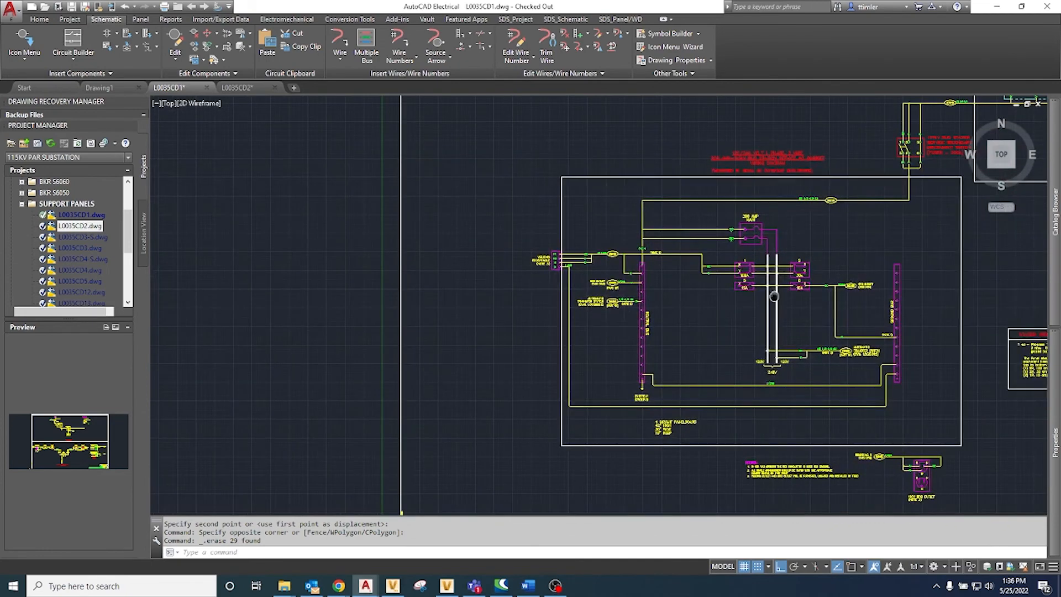
{"action": "scroll", "coordinate": [401, 512], "scroll_direction": "down", "scroll_amount": 2}
{"action": "scroll", "coordinate": [607, 307], "scroll_direction": "up", "scroll_amount": 5}
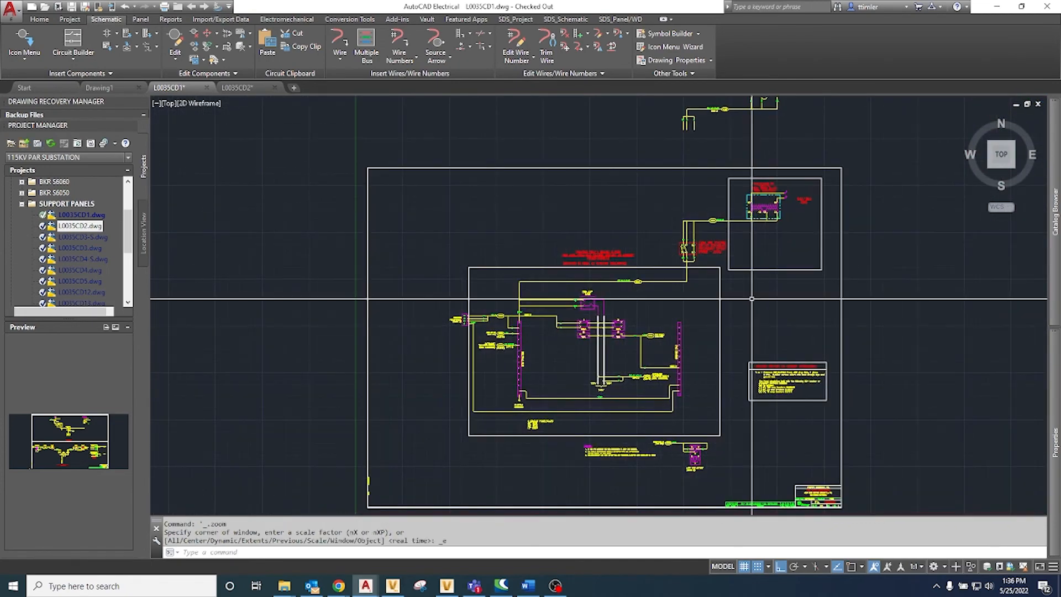
{"action": "middle_click", "coordinate": [458, 323]}
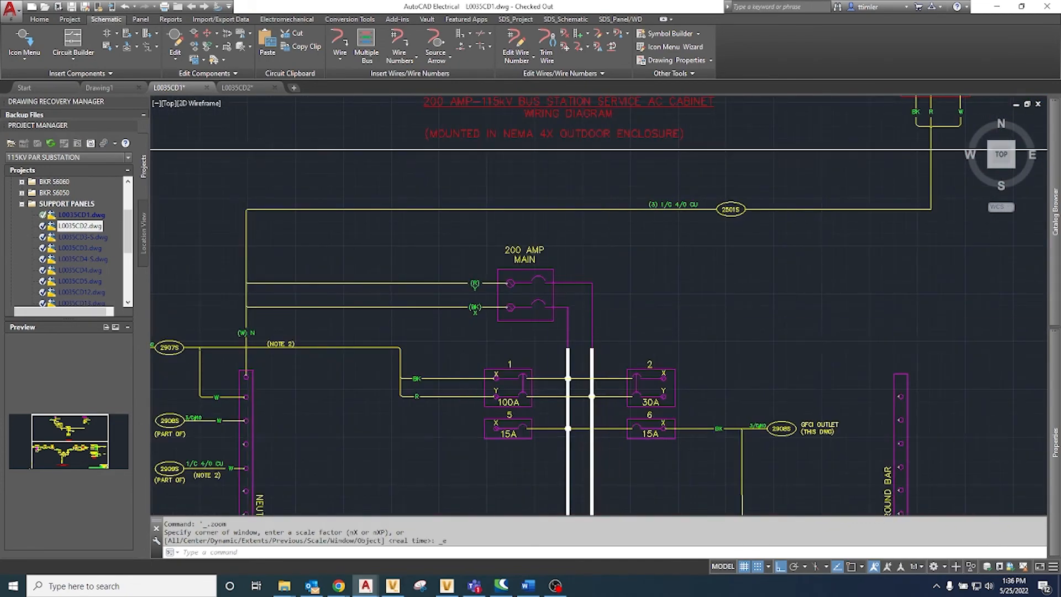
{"action": "middle_click", "coordinate": [459, 323]}
{"action": "middle_click_drag", "start_coordinate": [500, 303], "coordinate": [491, 378]}
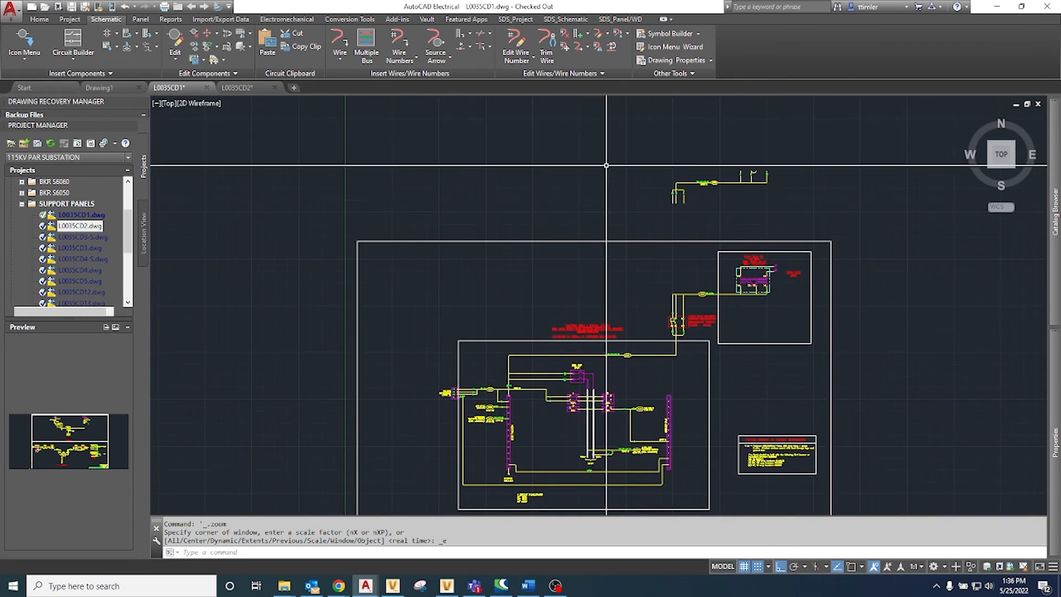
{"action": "left_click", "coordinate": [608, 147]}
{"action": "scroll", "coordinate": [722, 171], "scroll_direction": "up", "scroll_amount": 8}
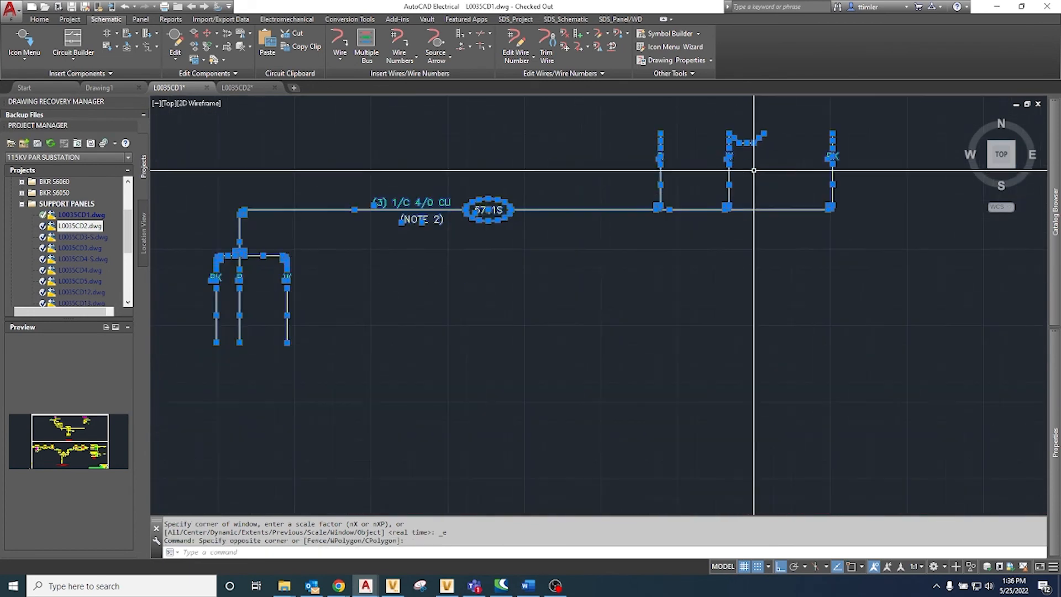
{"action": "key", "text": "Escape"}
Step: Move the jumper from the set-aside 5701S wiring onto terminals X2 and X3, and select the vertical wire stub below terminal X2
{"action": "left_click", "coordinate": [725, 122]}
{"action": "left_click", "coordinate": [782, 148]}
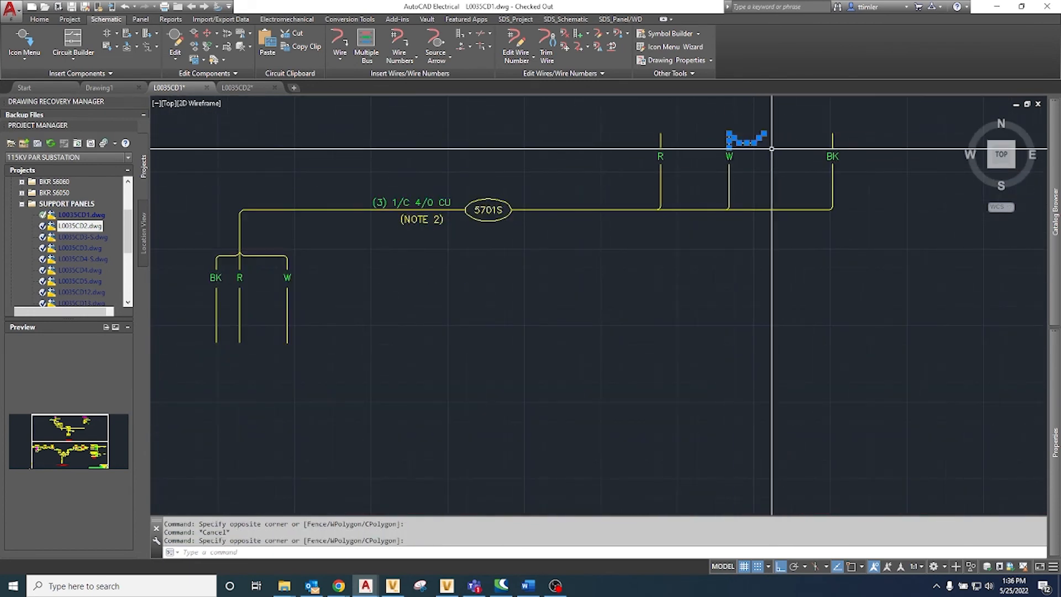
{"action": "type", "text": "m"}
{"action": "key", "text": "Return"}
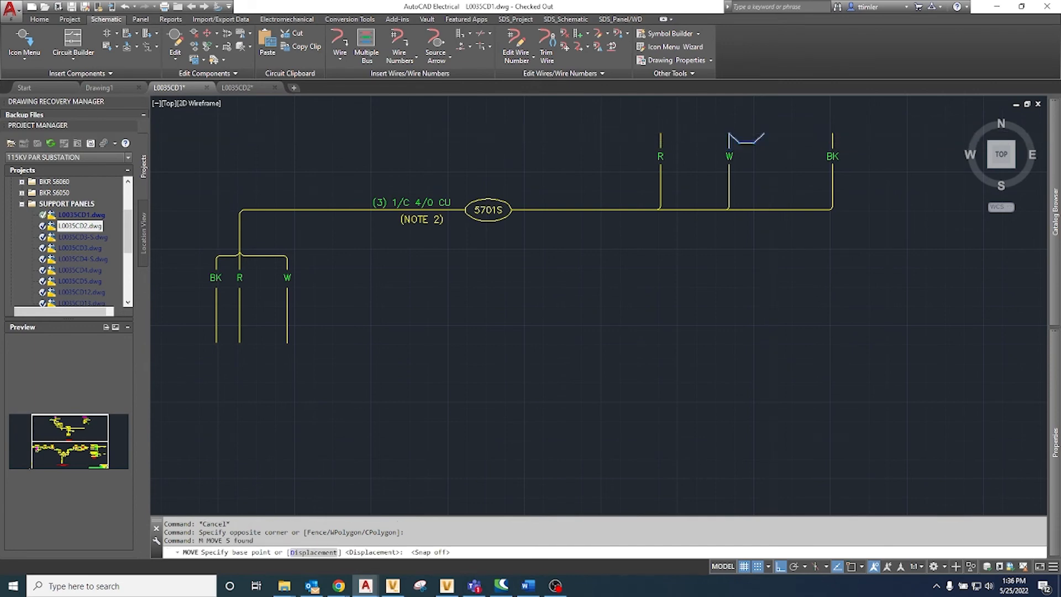
{"action": "key", "text": "F9"}
{"action": "left_click", "coordinate": [768, 133]}
{"action": "scroll", "coordinate": [768, 135], "scroll_direction": "down", "scroll_amount": 5}
{"action": "scroll", "coordinate": [765, 331], "scroll_direction": "up", "scroll_amount": 7}
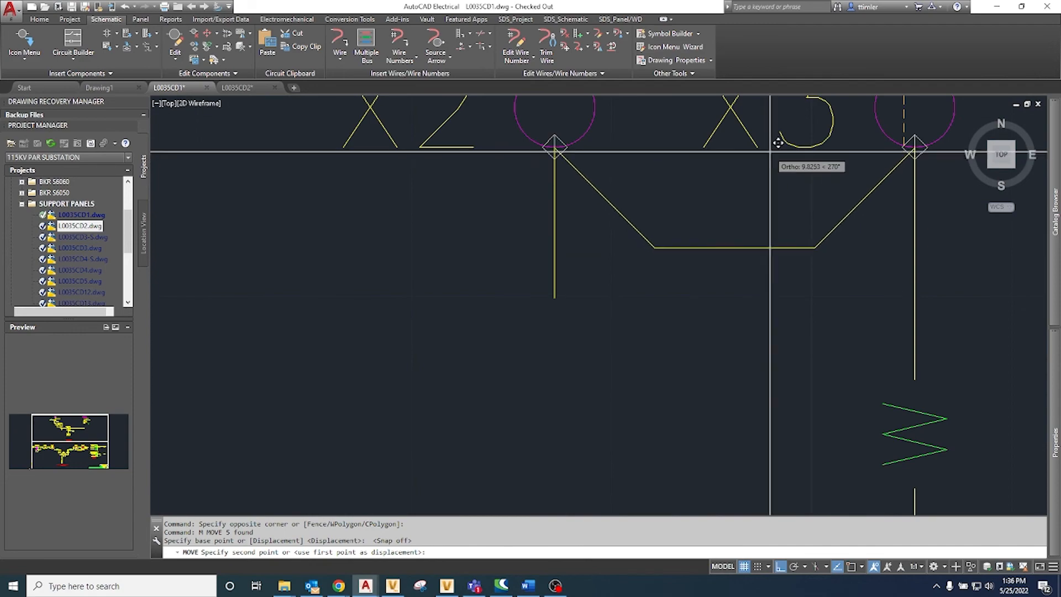
{"action": "key", "text": "Escape"}
{"action": "left_click", "coordinate": [549, 278]}
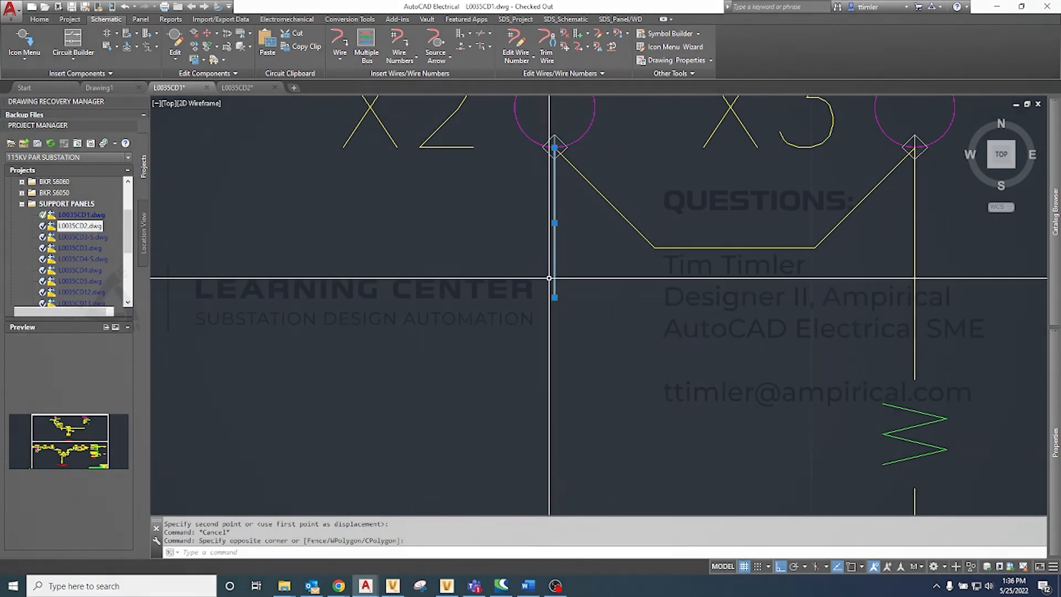